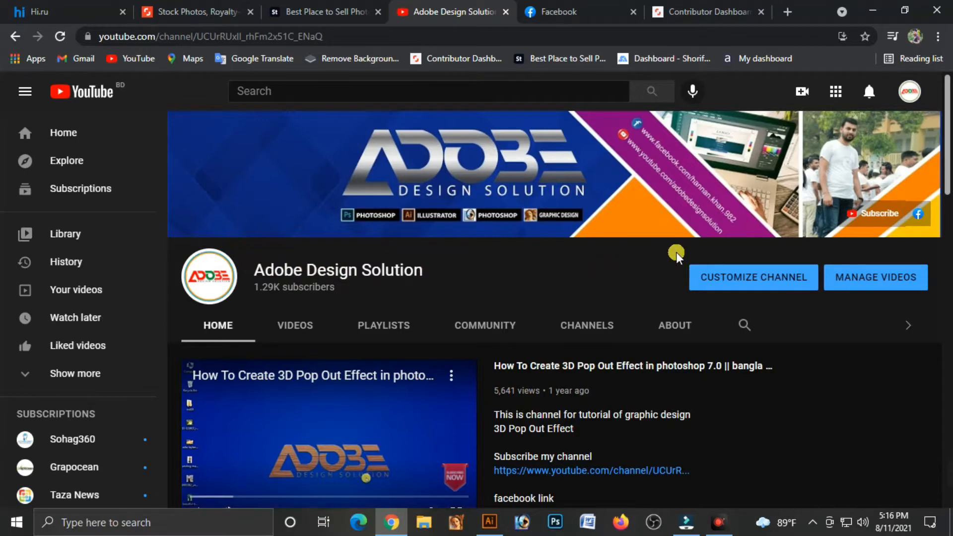
Look through the uploads and popular uploads on the Adobe Design Solution channel's home page
{"action": "scroll", "coordinate": [676, 254], "scroll_direction": "down", "scroll_amount": 7}
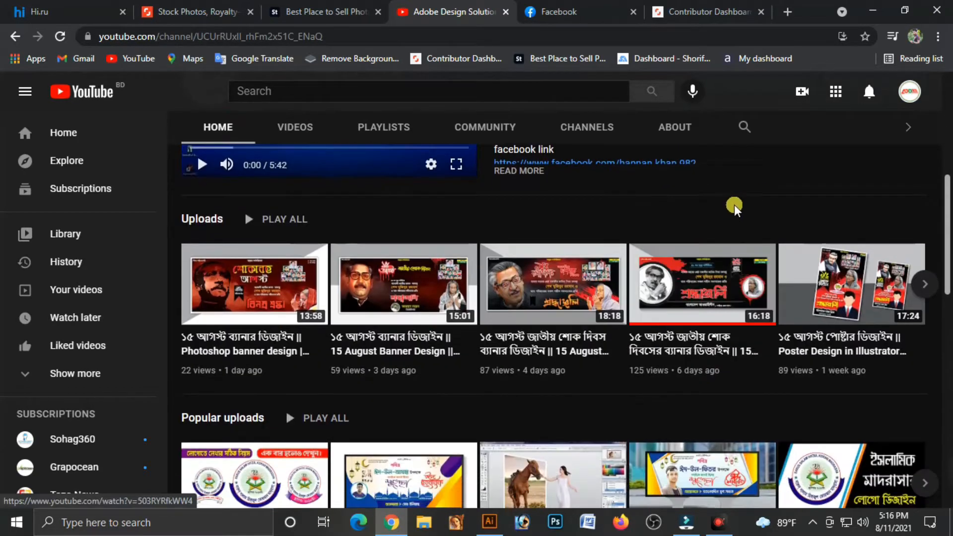
{"action": "scroll", "coordinate": [773, 175], "scroll_direction": "down", "scroll_amount": 3}
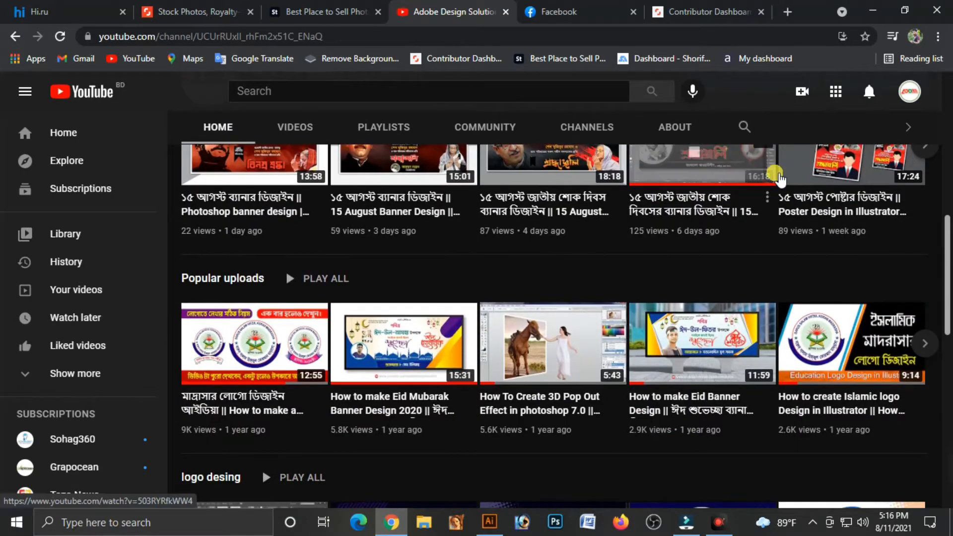
{"action": "scroll", "coordinate": [790, 179], "scroll_direction": "down", "scroll_amount": 3}
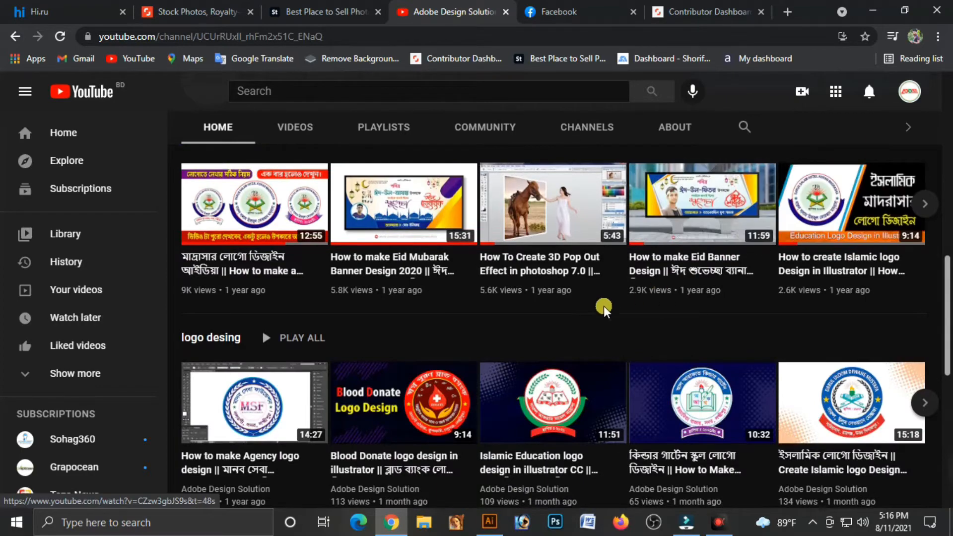
{"action": "scroll", "coordinate": [641, 333], "scroll_direction": "up", "scroll_amount": 3}
{"action": "scroll", "coordinate": [642, 333], "scroll_direction": "up", "scroll_amount": 5}
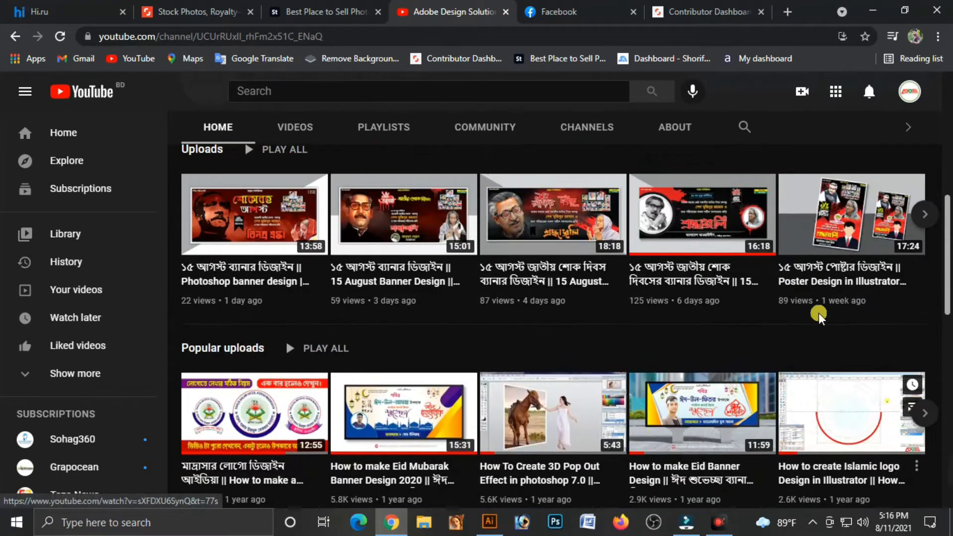
{"action": "scroll", "coordinate": [835, 311], "scroll_direction": "down", "scroll_amount": 2}
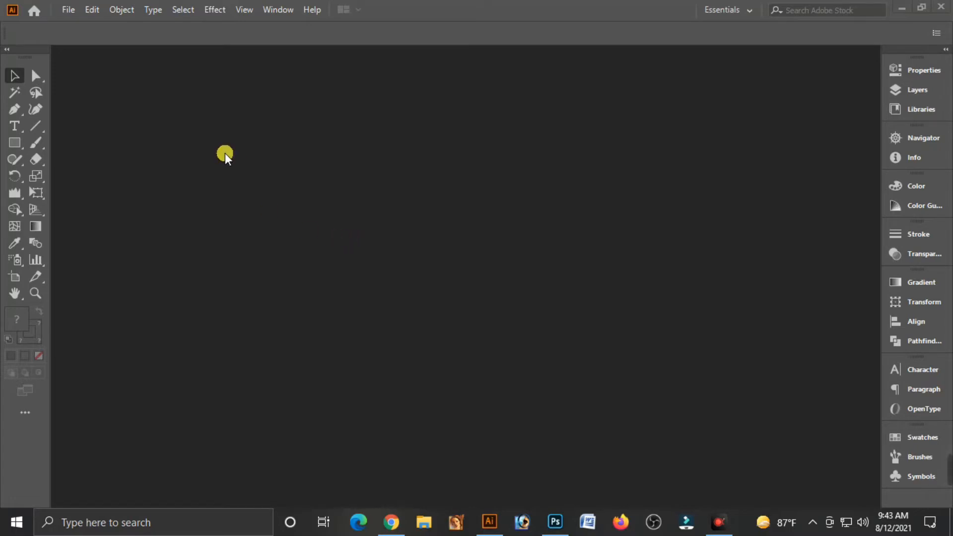
Switch to Illustrator and create a landscape document 6.944 in wide and 4.167 in high in CMYK color mode
{"action": "left_click", "coordinate": [68, 10]}
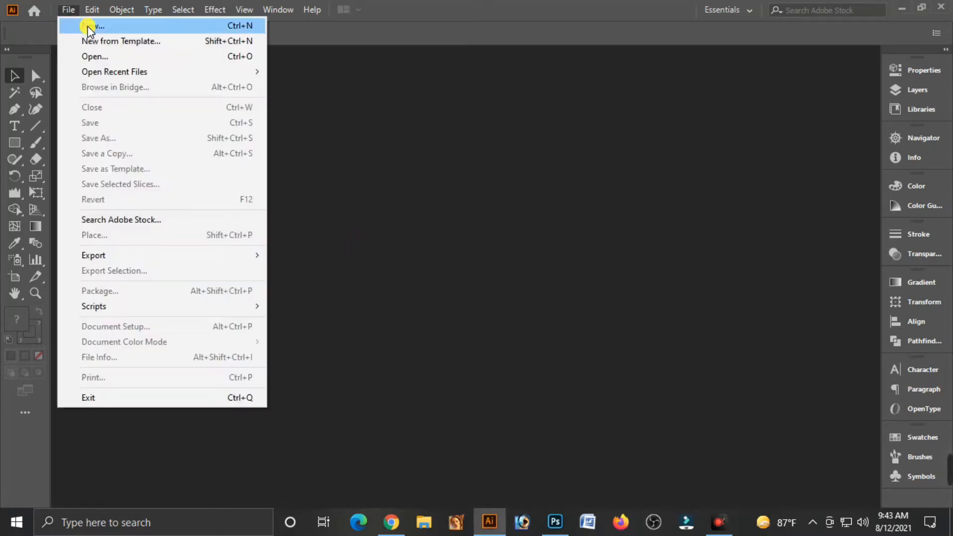
{"action": "left_click", "coordinate": [89, 28]}
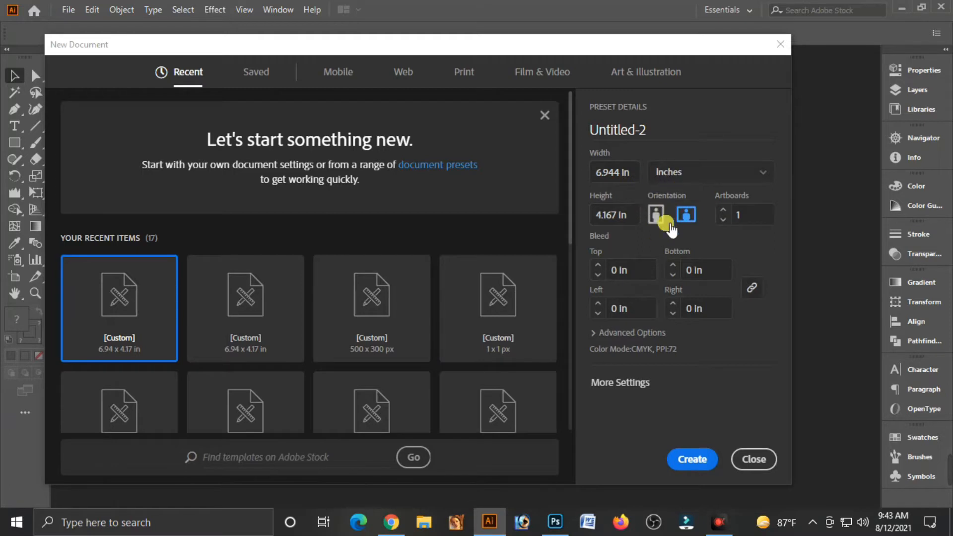
{"action": "left_click", "coordinate": [595, 334]}
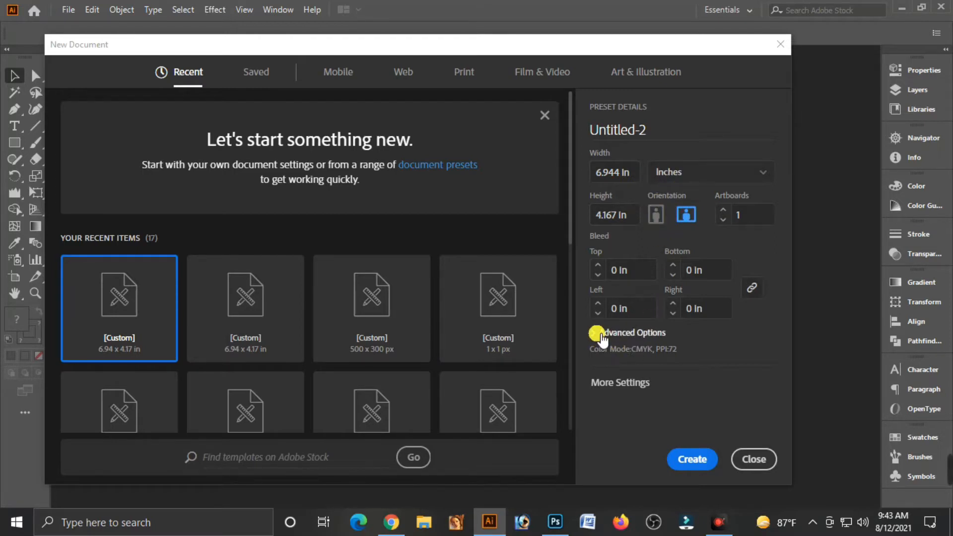
{"action": "left_click", "coordinate": [640, 305]}
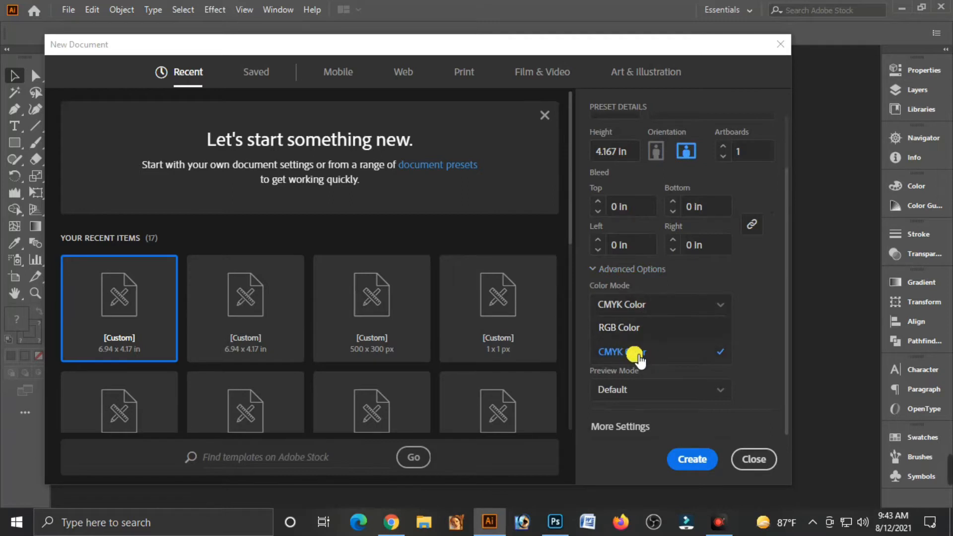
{"action": "left_click", "coordinate": [636, 352]}
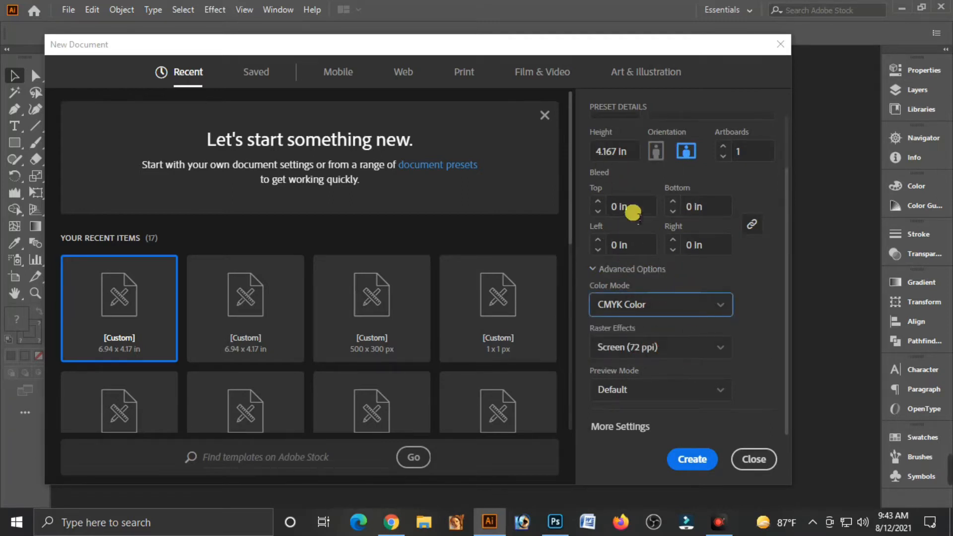
{"action": "left_click", "coordinate": [703, 460]}
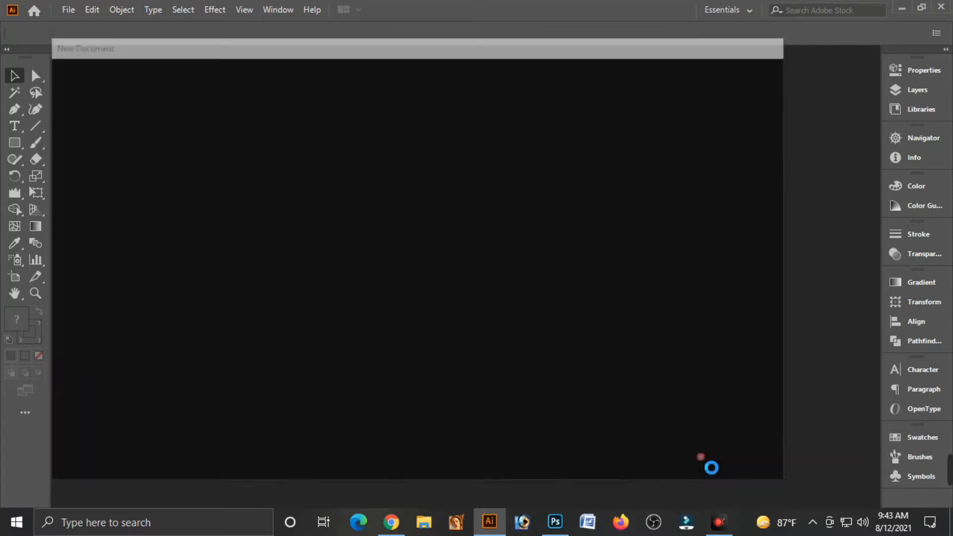
Show the rulers and set their units to inches
{"action": "key", "text": "ctrl+r"}
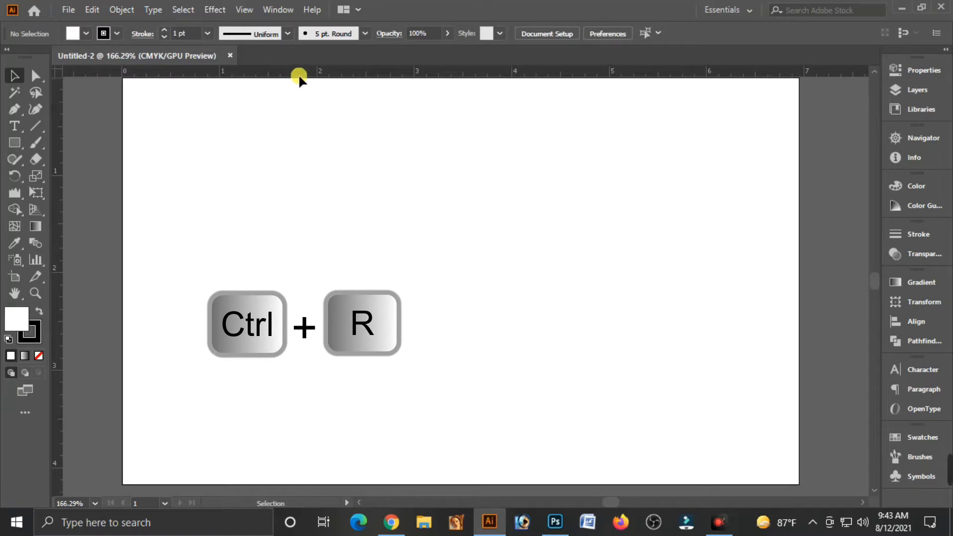
{"action": "right_click", "coordinate": [301, 73]}
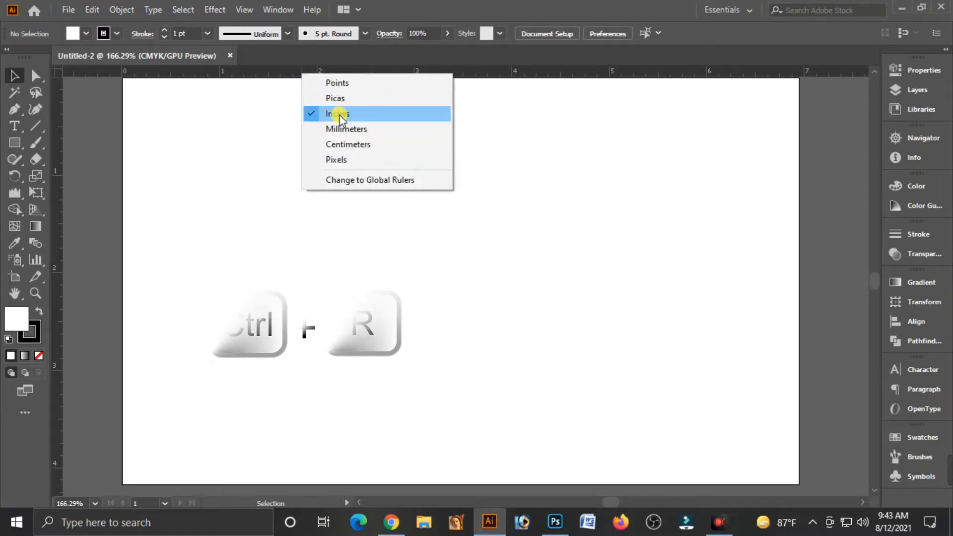
{"action": "left_click", "coordinate": [339, 114]}
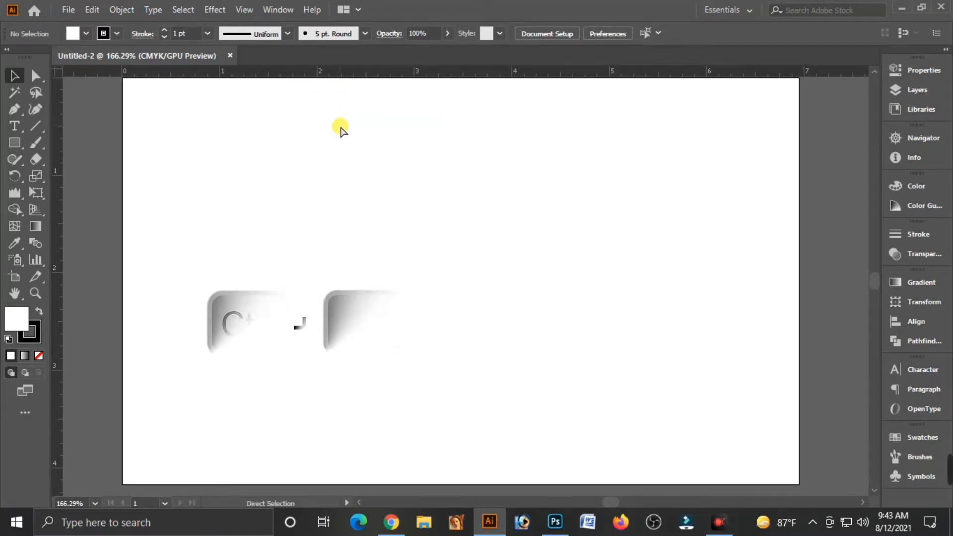
Draw a rectangle 60 in wide and 24 in high and move it above the artboard
{"action": "key", "text": "ctrl+minus"}
{"action": "key", "text": "ctrl+minus"}
{"action": "key", "text": "ctrl+minus"}
{"action": "key", "text": "ctrl+minus"}
{"action": "key", "text": "ctrl+minus"}
{"action": "key", "text": "ctrl+minus"}
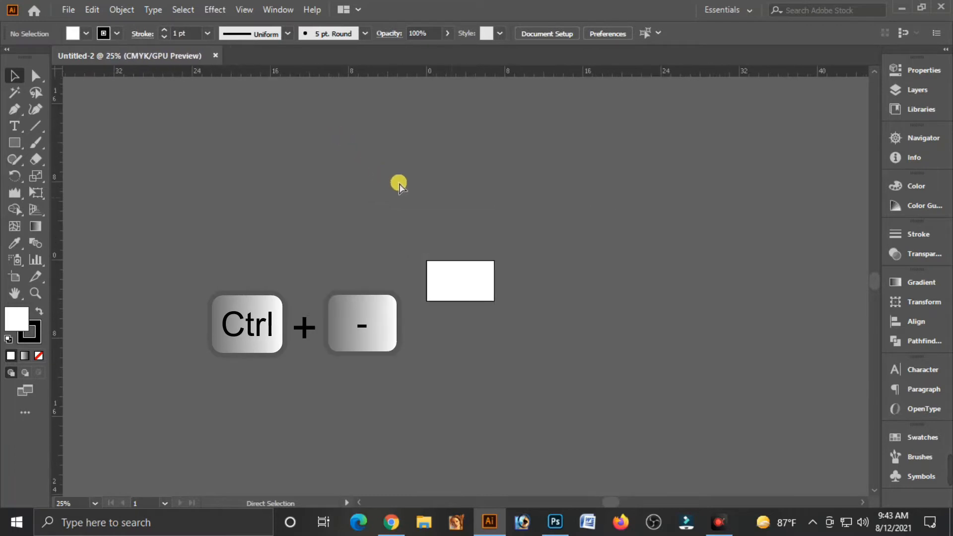
{"action": "key", "text": "ctrl+minus"}
{"action": "key", "text": "ctrl+minus"}
{"action": "key", "text": "ctrl+minus"}
{"action": "key", "text": "ctrl+minus"}
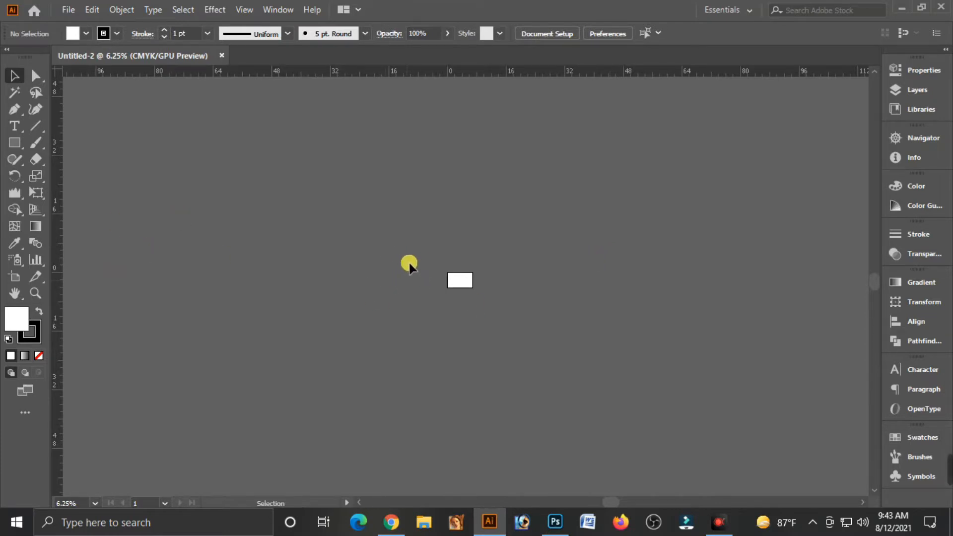
{"action": "left_click", "coordinate": [15, 142]}
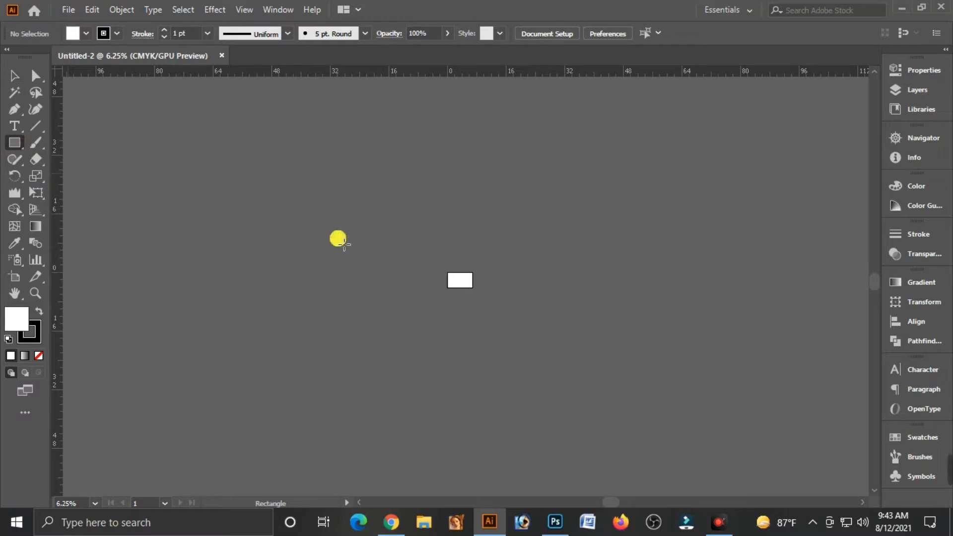
{"action": "left_click", "coordinate": [372, 219]}
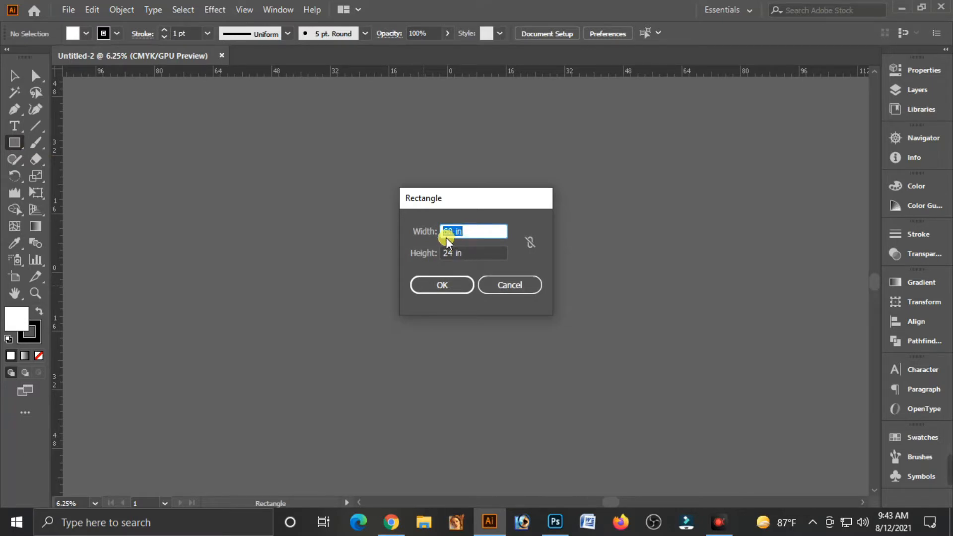
{"action": "left_click", "coordinate": [441, 284]}
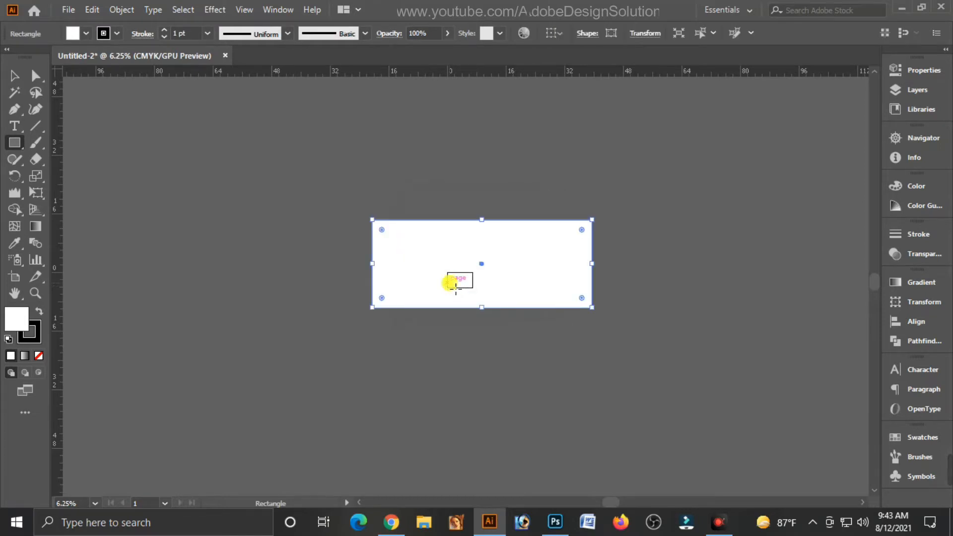
{"action": "left_click", "coordinate": [14, 76]}
{"action": "left_click_drag", "start_coordinate": [420, 245], "coordinate": [314, 206]}
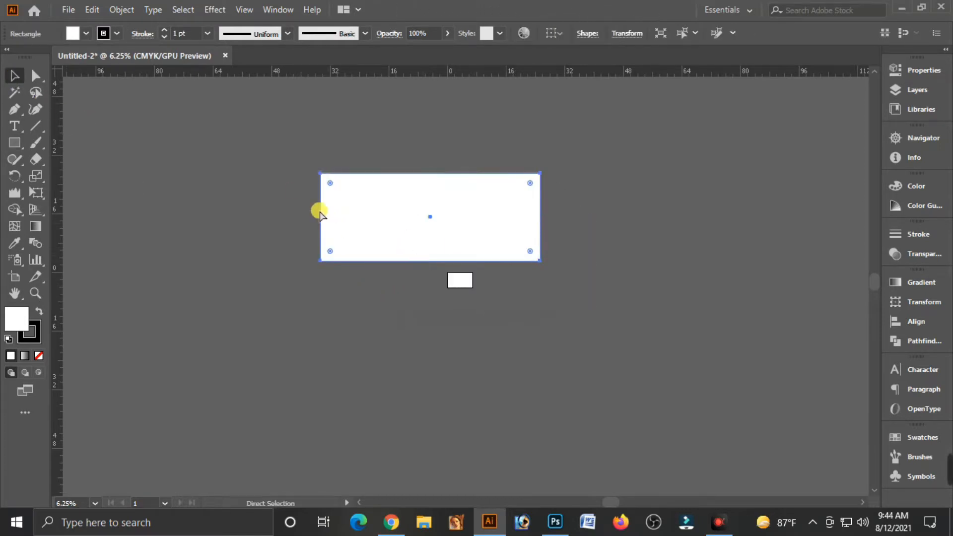
Remove the stroke from the 60 by 24 in rectangle
{"action": "key", "text": "ctrl+space"}
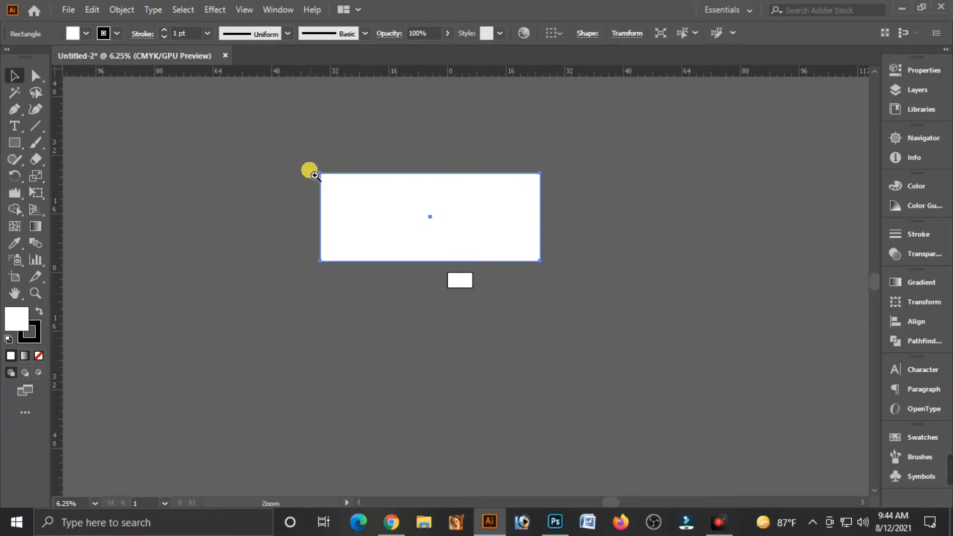
{"action": "left_click_drag", "start_coordinate": [311, 168], "coordinate": [430, 304]}
{"action": "left_click_drag", "start_coordinate": [737, 308], "coordinate": [564, 287]}
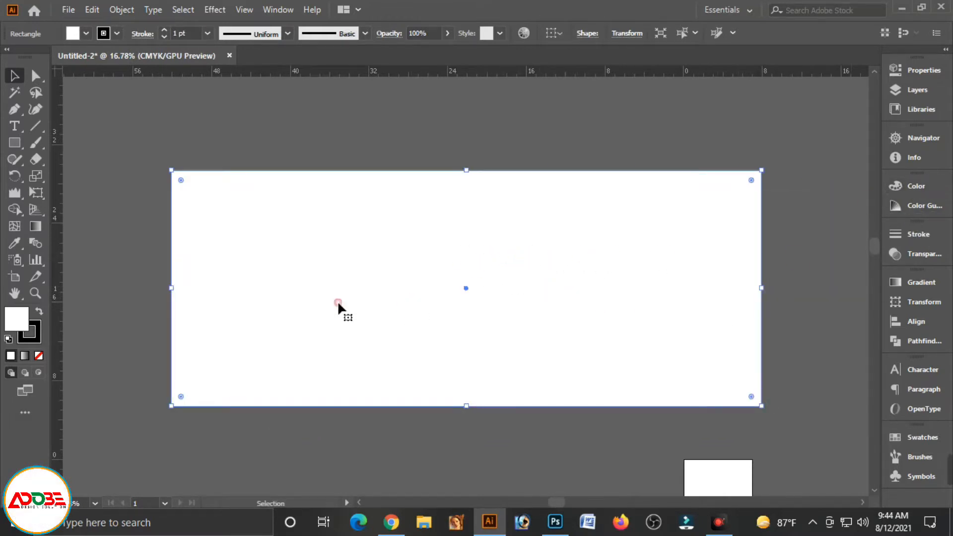
{"action": "left_click", "coordinate": [38, 339]}
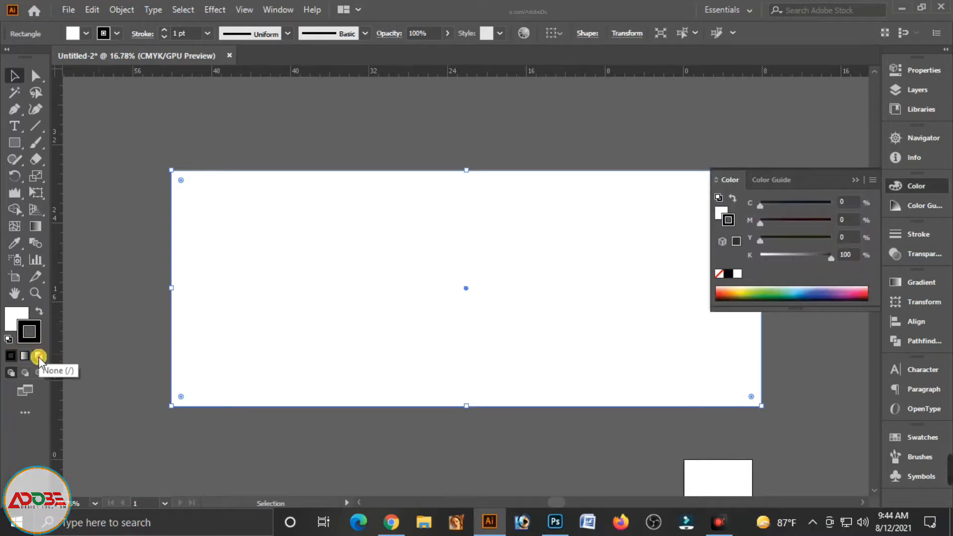
{"action": "left_click", "coordinate": [39, 356]}
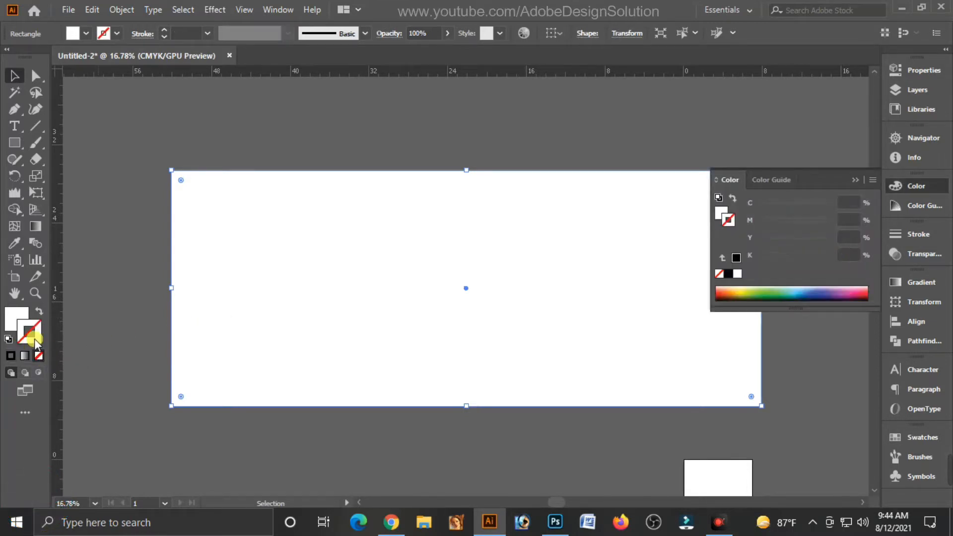
Fill the rectangle with dark navy, using CMYK values C 90, M 75, Y 50 and K 66
{"action": "left_click", "coordinate": [12, 320]}
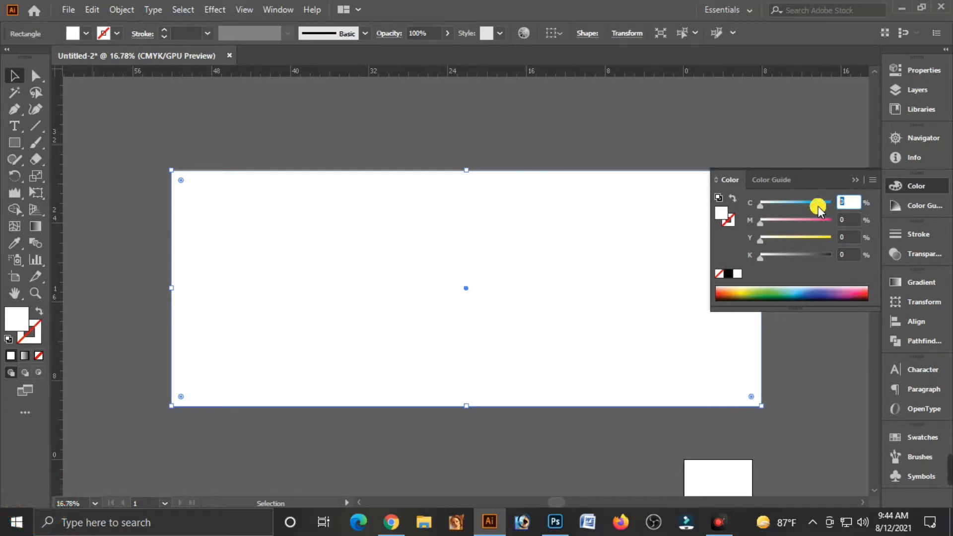
{"action": "type", "text": "90"}
{"action": "key", "text": "Tab"}
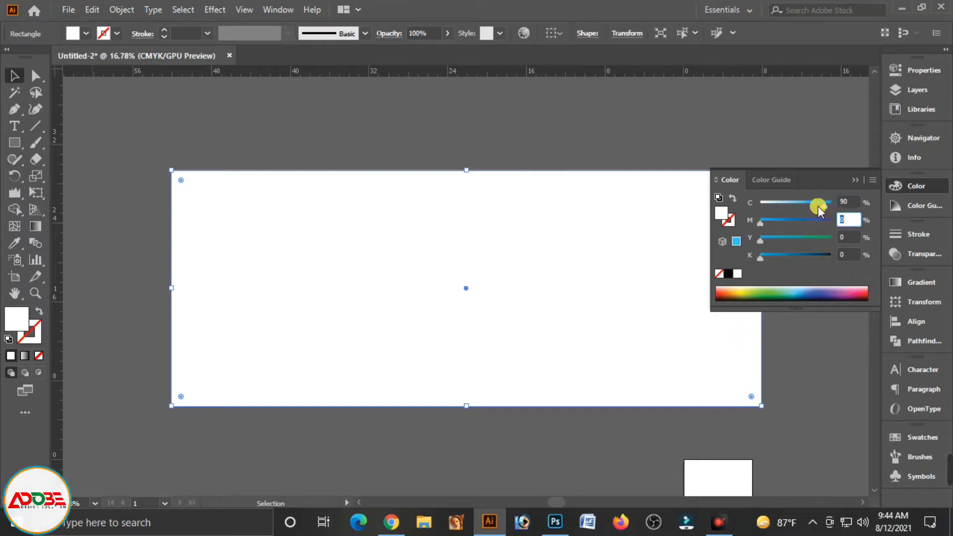
{"action": "type", "text": "75"}
{"action": "key", "text": "Tab"}
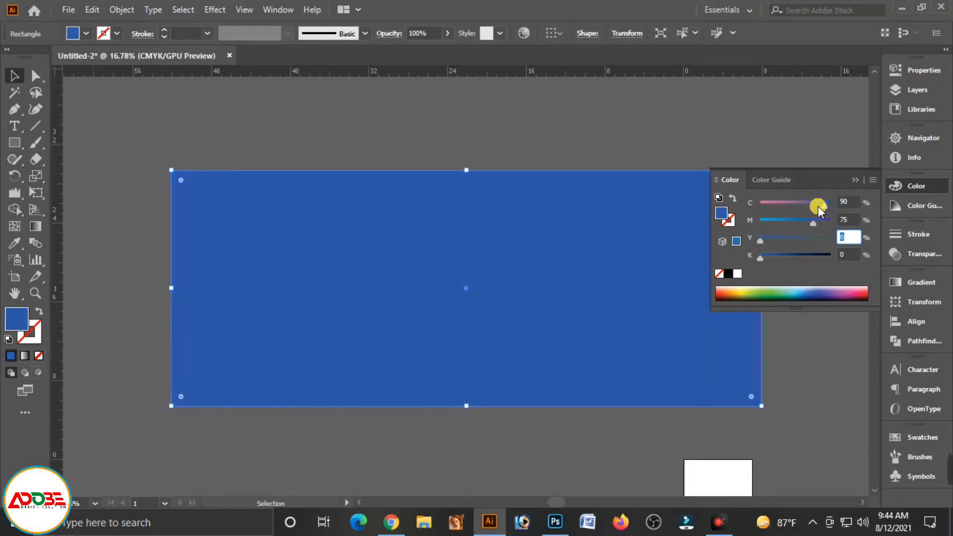
{"action": "key", "text": "Tab"}
{"action": "type", "text": "6"}
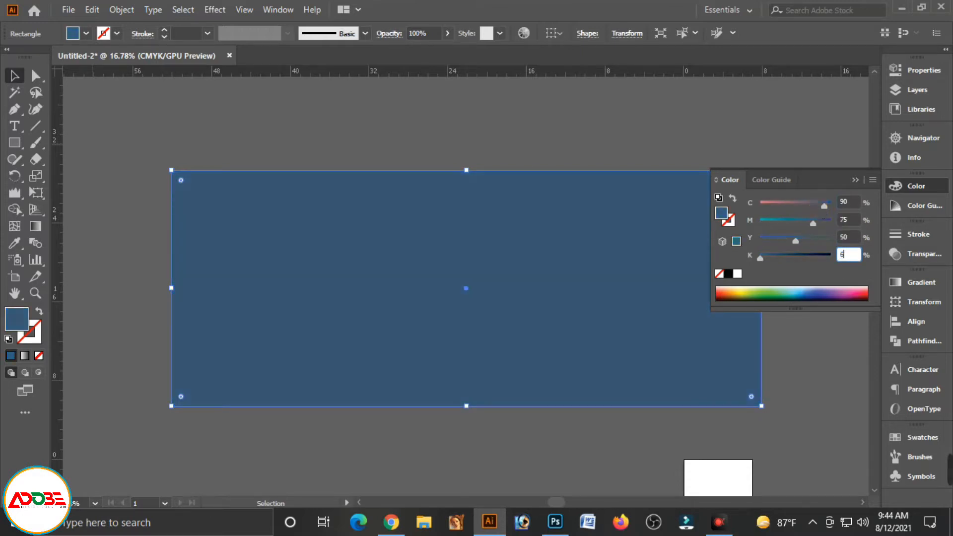
{"action": "type", "text": "6"}
{"action": "key", "text": "Tab"}
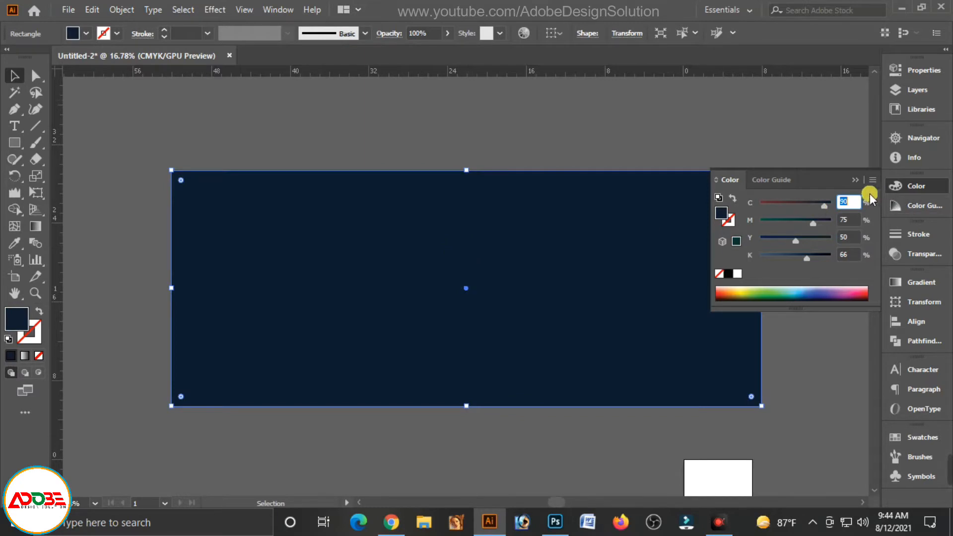
{"action": "left_click", "coordinate": [855, 180]}
{"action": "left_click", "coordinate": [786, 215]}
Copy the navy rectangle and paste the duplicate in front of it
{"action": "left_click", "coordinate": [485, 288]}
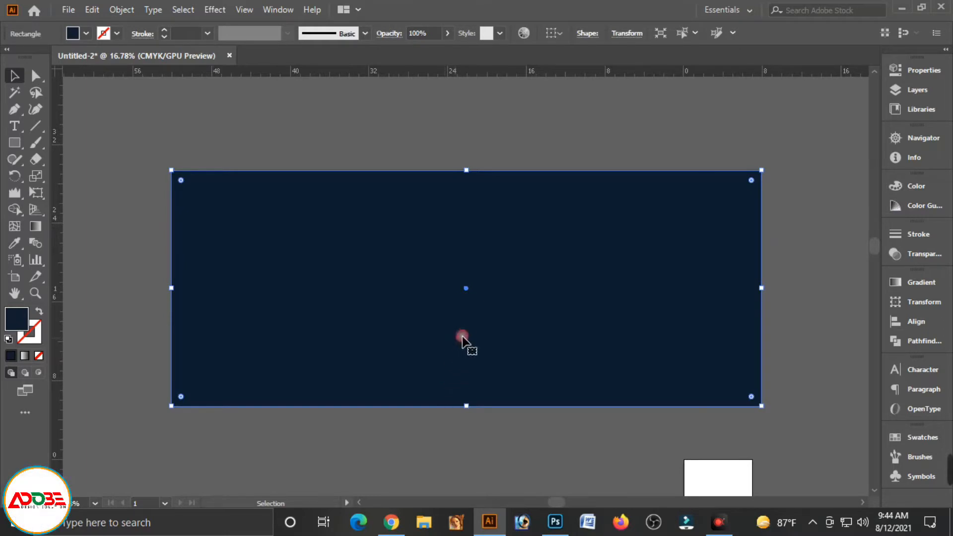
{"action": "left_click", "coordinate": [104, 12]}
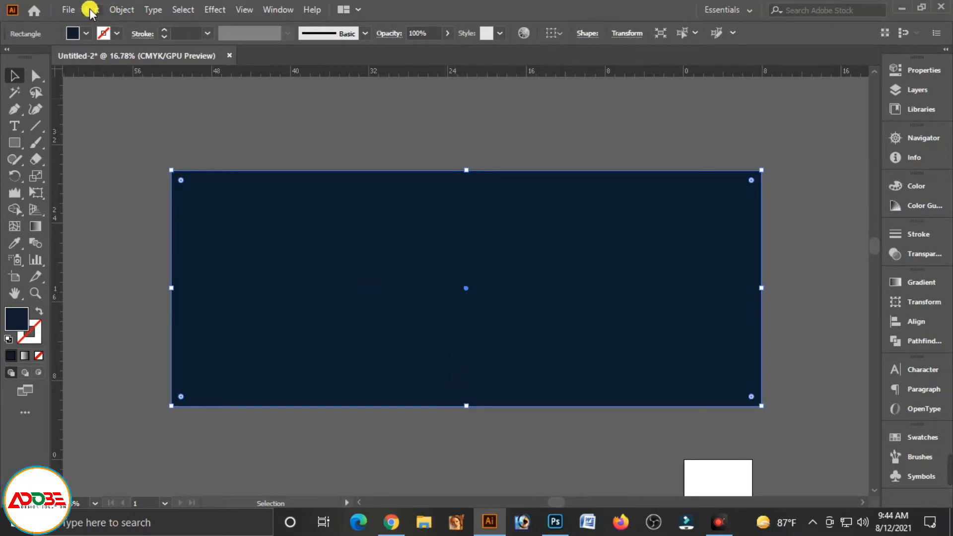
{"action": "left_click", "coordinate": [90, 10]}
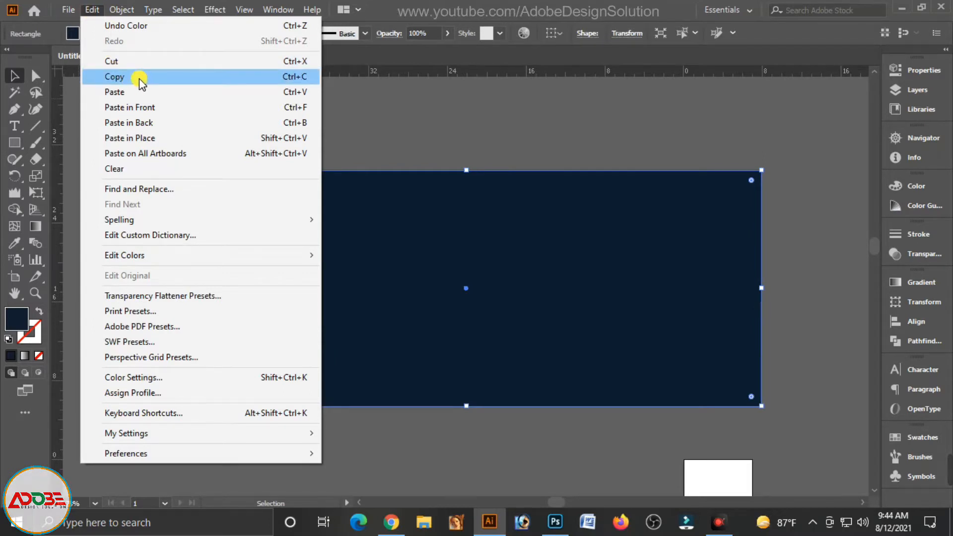
{"action": "left_click", "coordinate": [138, 79]}
{"action": "left_click", "coordinate": [92, 10]}
{"action": "left_click", "coordinate": [136, 110]}
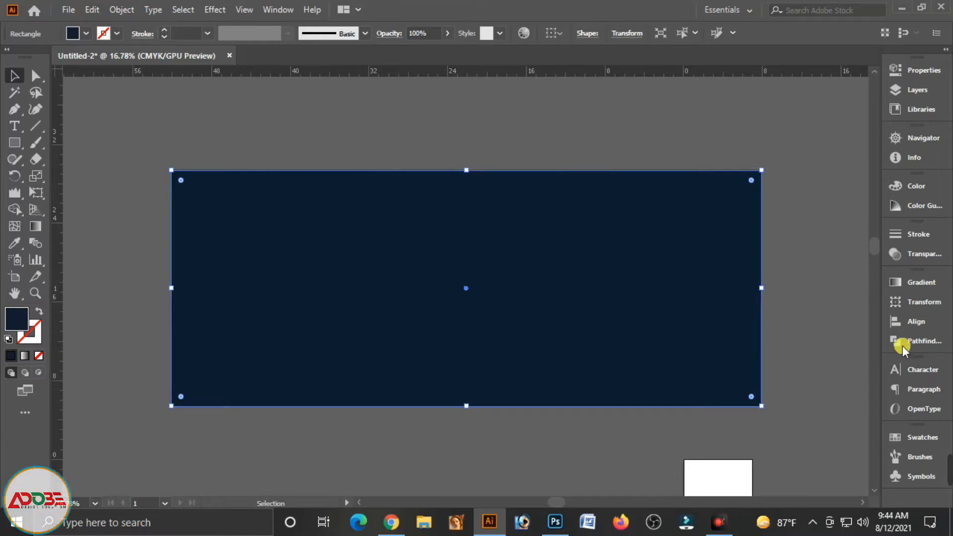
Reduce the duplicate rectangle's height to 6.5 in from its top-centre reference point, then reset the reference point to the centre
{"action": "left_click", "coordinate": [916, 301]}
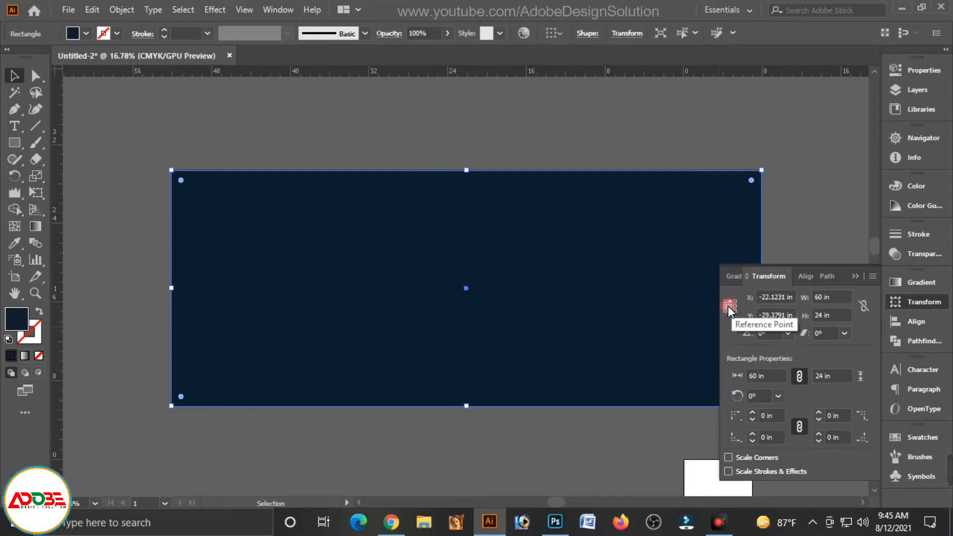
{"action": "left_click", "coordinate": [832, 315]}
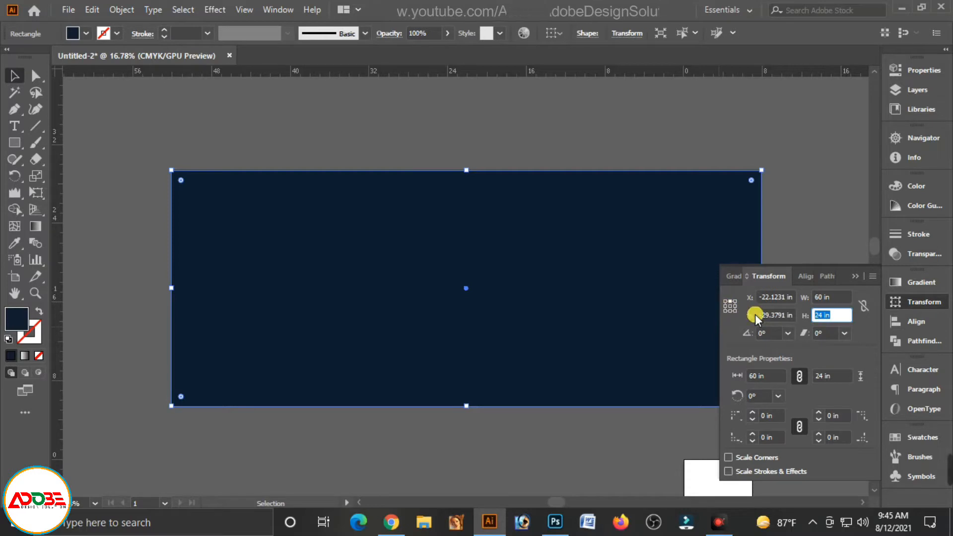
{"action": "type", "text": "6.5"}
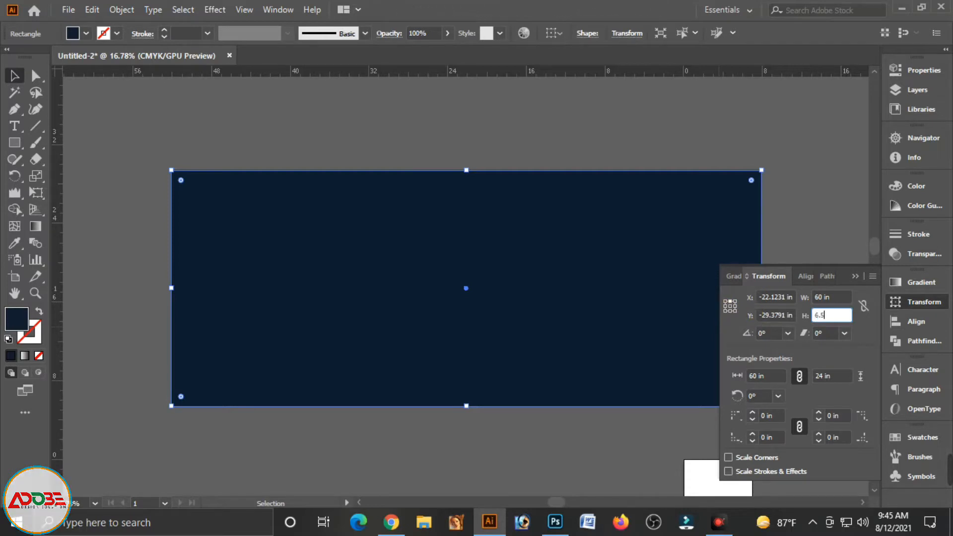
{"action": "key", "text": "Tab"}
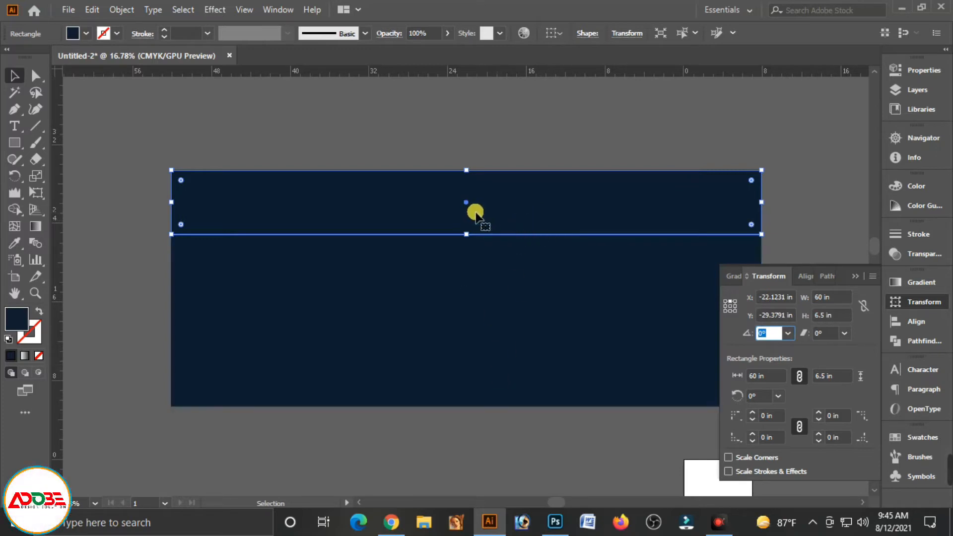
{"action": "left_click", "coordinate": [730, 308]}
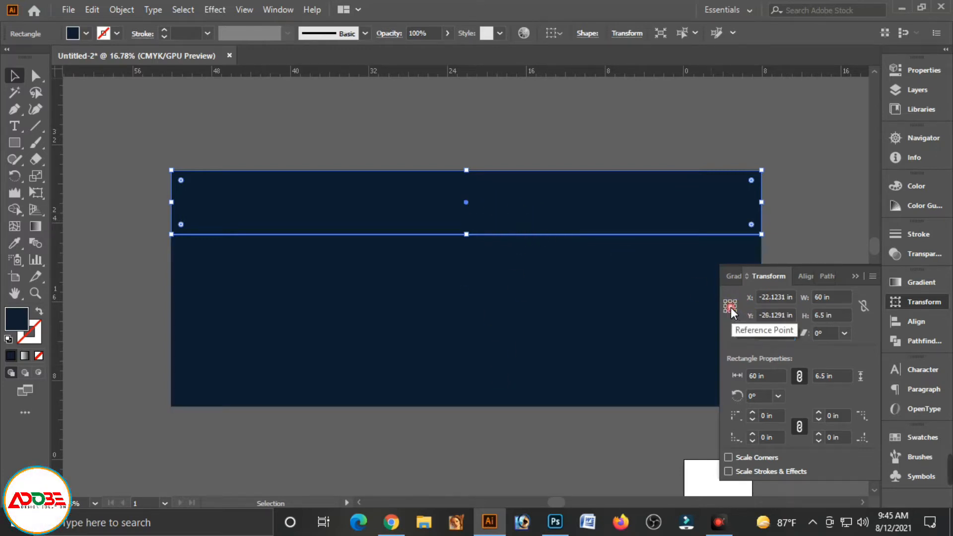
{"action": "left_click", "coordinate": [858, 274]}
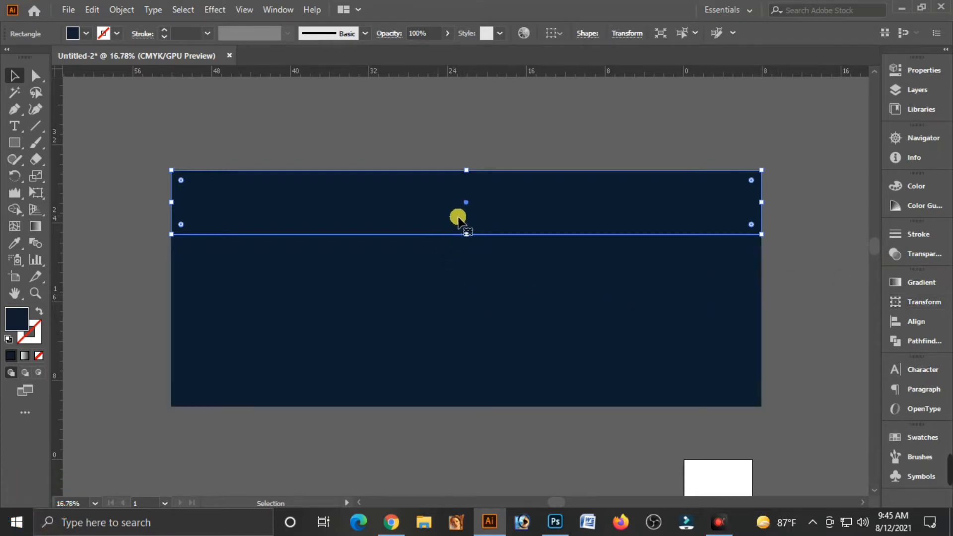
Darken the 6.5 in high strip by setting the black (K) value of its fill to 86
{"action": "left_click", "coordinate": [923, 191]}
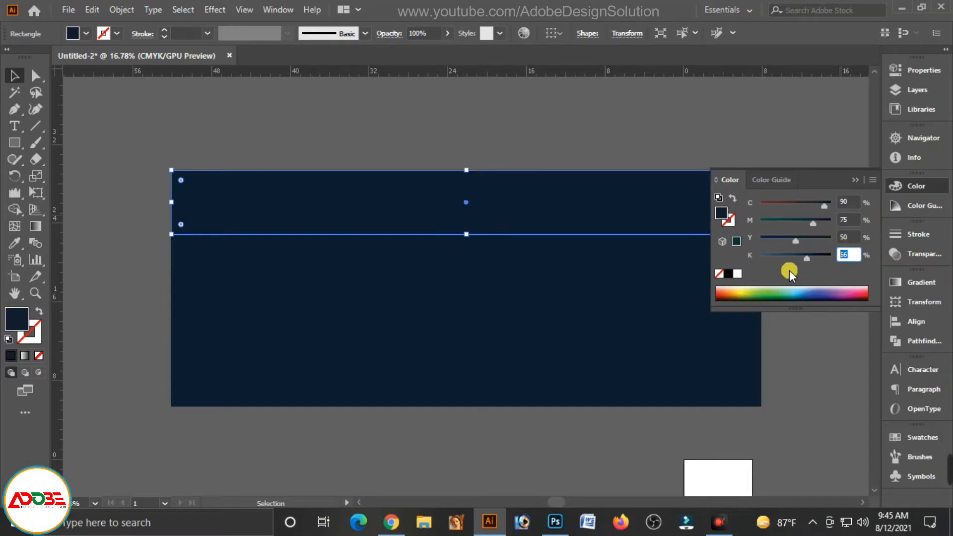
{"action": "type", "text": "86"}
{"action": "key", "text": "Tab"}
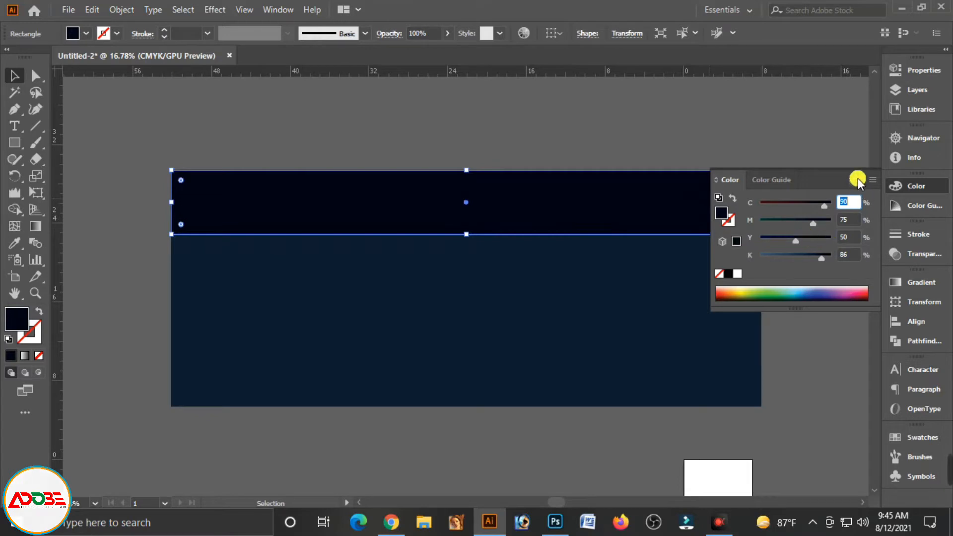
{"action": "left_click", "coordinate": [828, 196]}
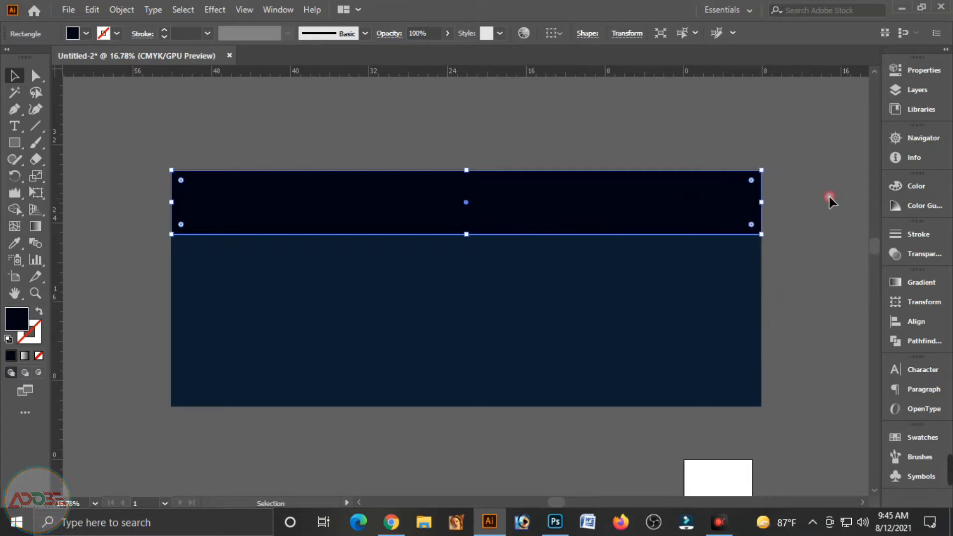
Lock the large navy background rectangle and select the near-black strip at the top of the banner
{"action": "left_click", "coordinate": [453, 236]}
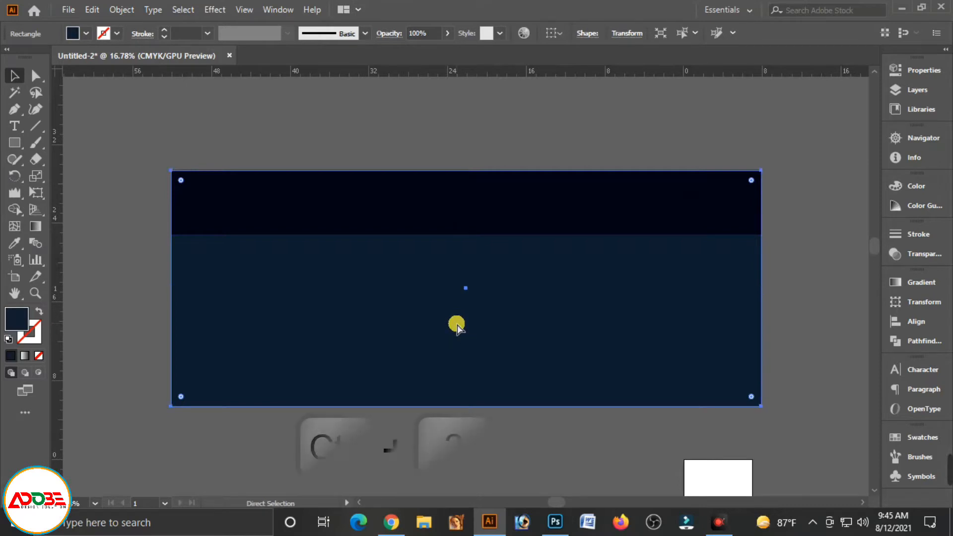
{"action": "key", "text": "ctrl+2"}
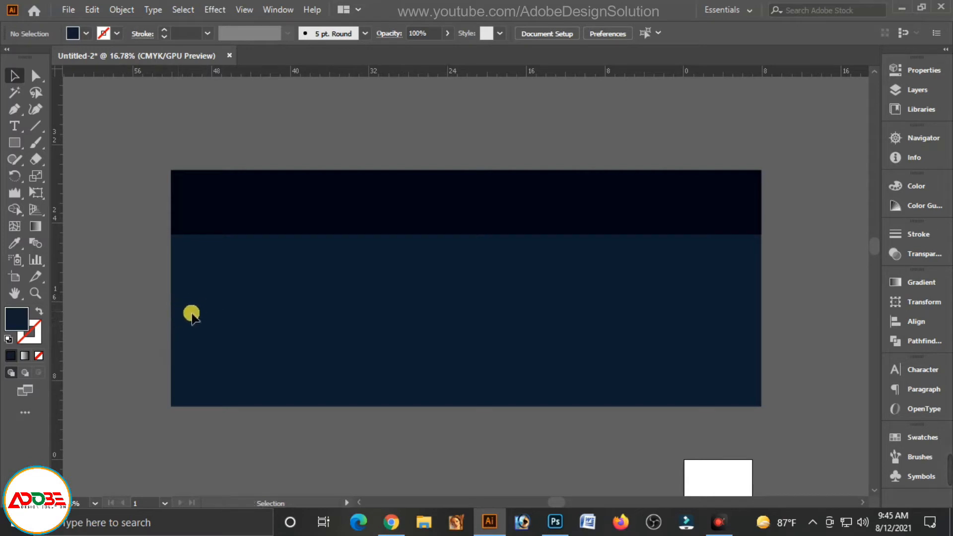
{"action": "left_click", "coordinate": [257, 214]}
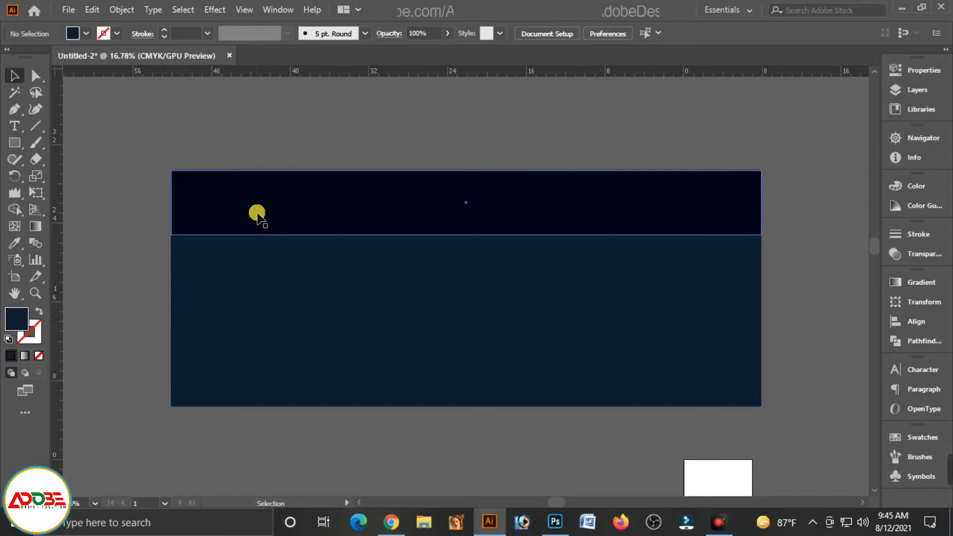
{"action": "left_click", "coordinate": [411, 209]}
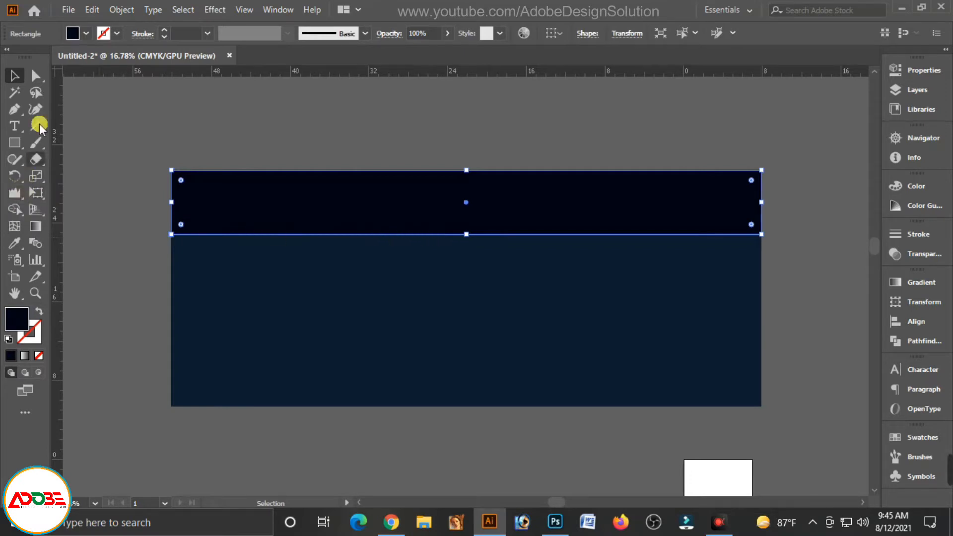
Switch the toolbar to the Basic set and back to the Advanced set
{"action": "left_click", "coordinate": [28, 412]}
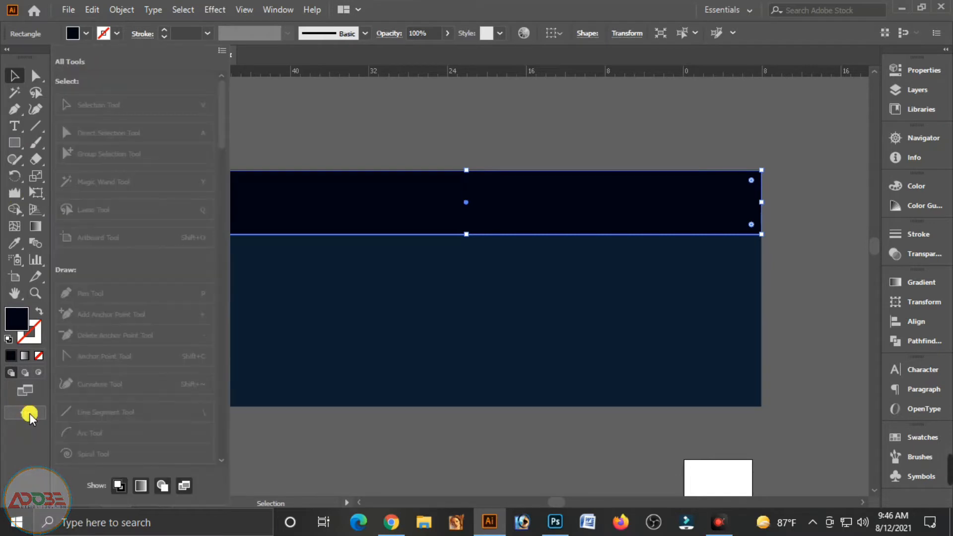
{"action": "left_click", "coordinate": [222, 50]}
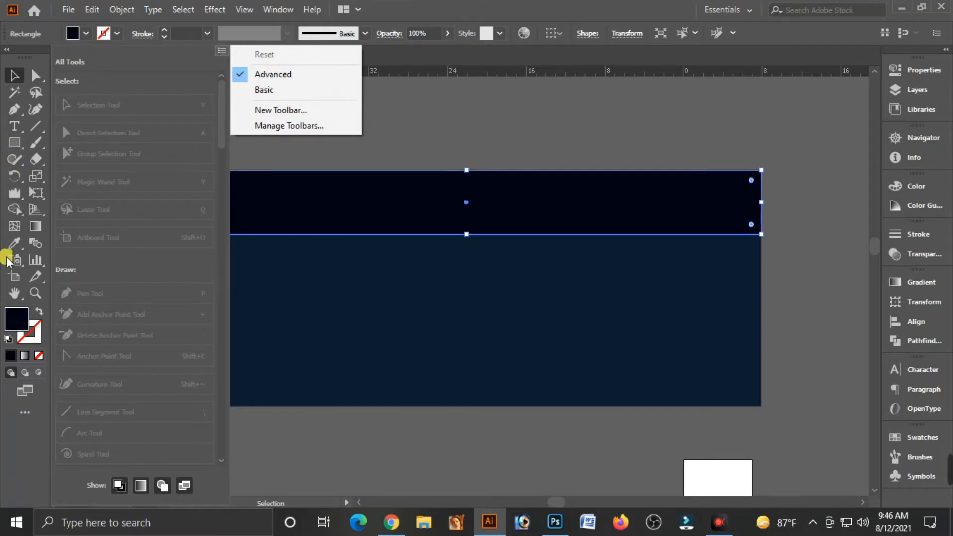
{"action": "left_click", "coordinate": [266, 92]}
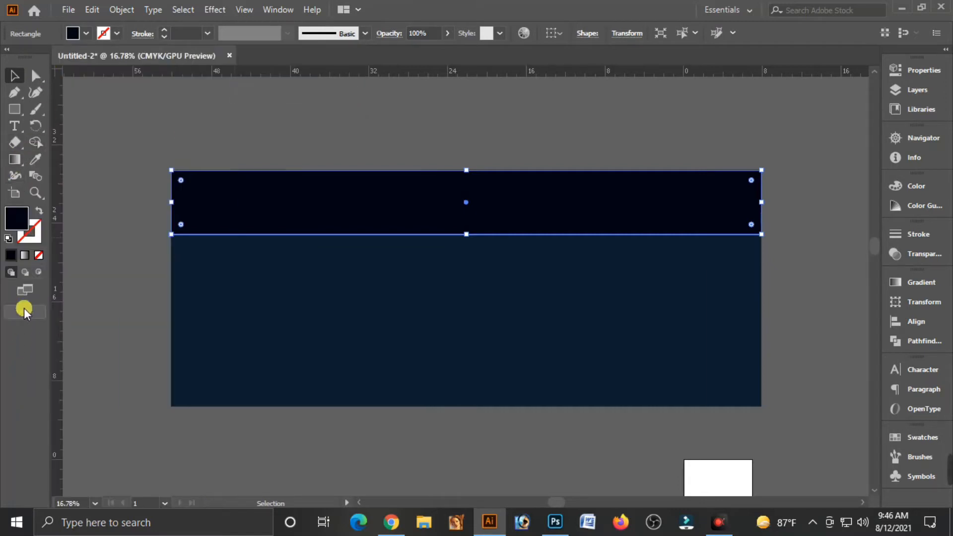
{"action": "left_click", "coordinate": [23, 309]}
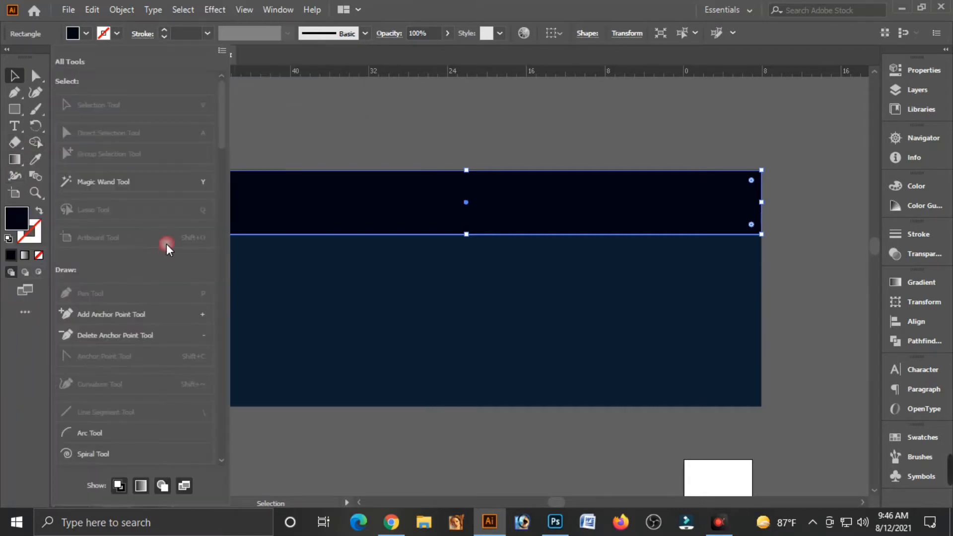
{"action": "left_click", "coordinate": [222, 50]}
{"action": "left_click", "coordinate": [268, 74]}
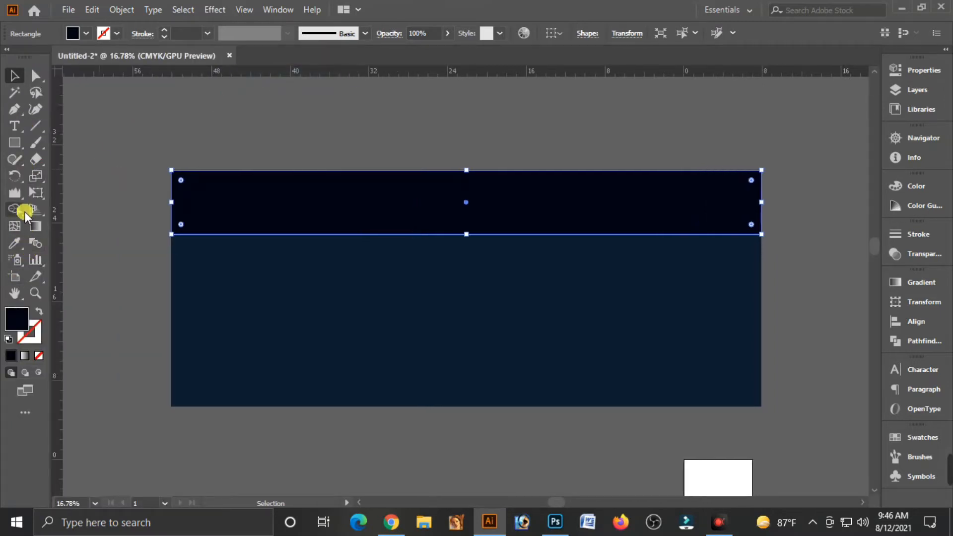
Roughen the whole bottom edge of the near-black strip with the Wrinkle Tool, then deselect it
{"action": "left_click", "coordinate": [19, 193]}
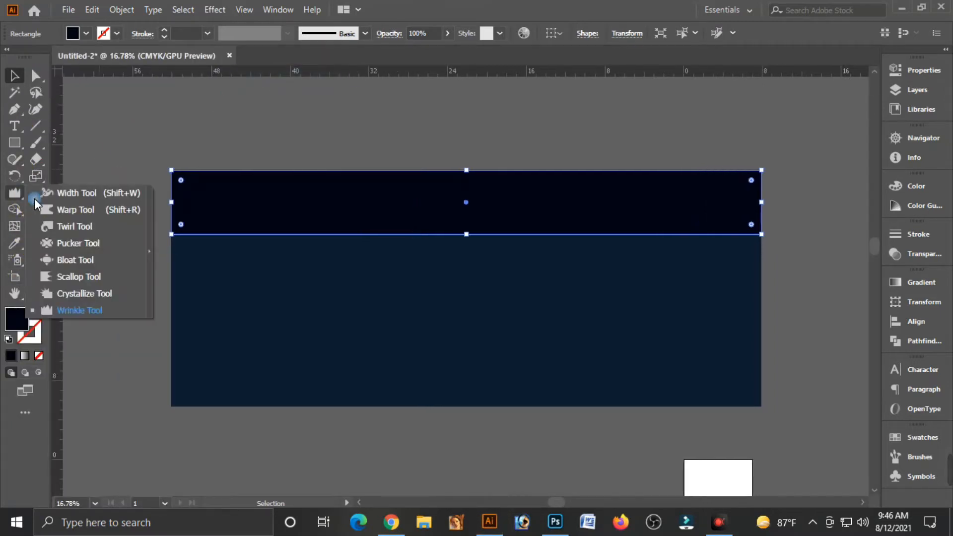
{"action": "left_click", "coordinate": [91, 311]}
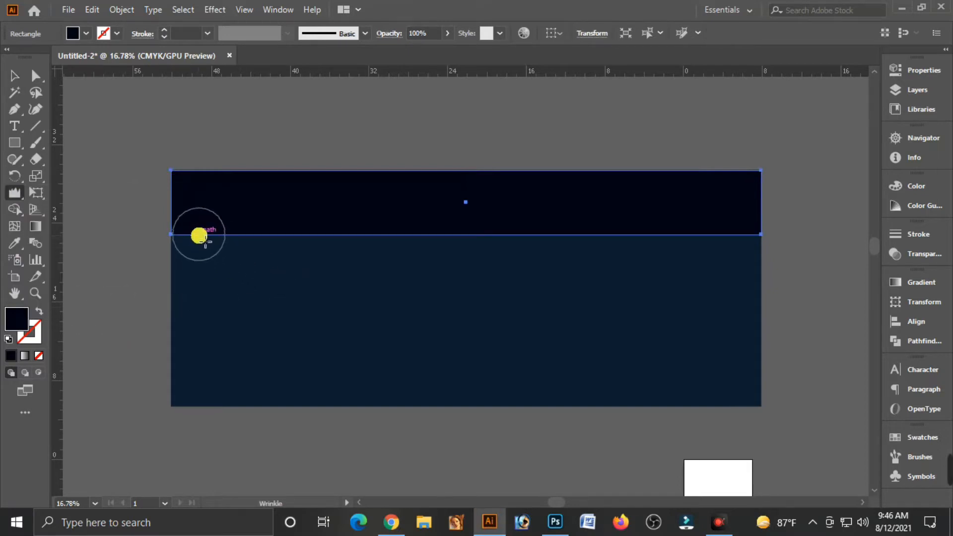
{"action": "mouse_move", "coordinate": [193, 242]}
{"action": "left_mouse_down"}
{"action": "mouse_move", "coordinate": [194, 232]}
{"action": "mouse_move", "coordinate": [276, 241]}
{"action": "left_mouse_up"}
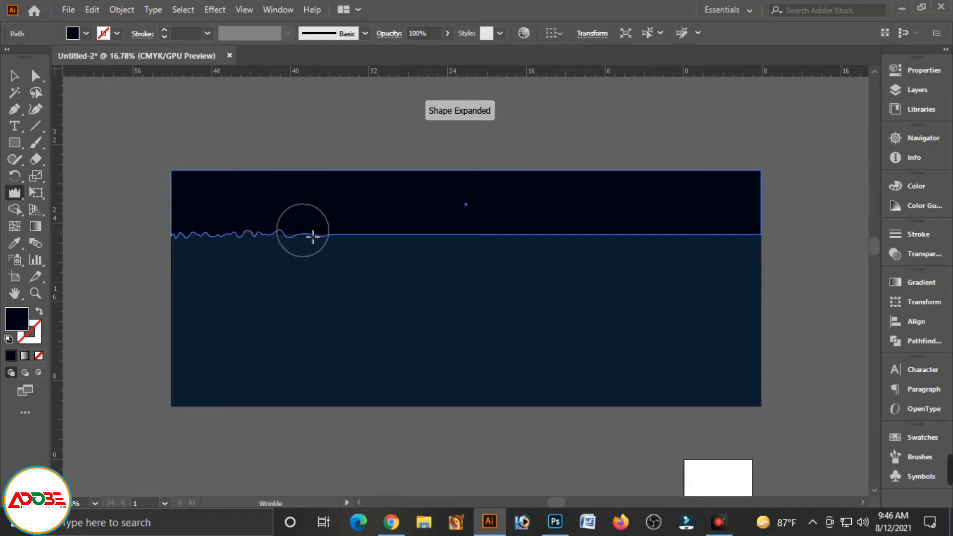
{"action": "mouse_move", "coordinate": [340, 235]}
{"action": "left_mouse_down"}
{"action": "mouse_move", "coordinate": [577, 233]}
{"action": "mouse_move", "coordinate": [649, 249]}
{"action": "mouse_move", "coordinate": [677, 236]}
{"action": "mouse_move", "coordinate": [746, 236]}
{"action": "mouse_move", "coordinate": [741, 227]}
{"action": "mouse_move", "coordinate": [718, 240]}
{"action": "mouse_move", "coordinate": [563, 232]}
{"action": "mouse_move", "coordinate": [542, 245]}
{"action": "mouse_move", "coordinate": [511, 235]}
{"action": "mouse_move", "coordinate": [489, 247]}
{"action": "mouse_move", "coordinate": [482, 234]}
{"action": "mouse_move", "coordinate": [366, 242]}
{"action": "mouse_move", "coordinate": [362, 231]}
{"action": "mouse_move", "coordinate": [331, 244]}
{"action": "mouse_move", "coordinate": [326, 231]}
{"action": "mouse_move", "coordinate": [196, 234]}
{"action": "mouse_move", "coordinate": [258, 244]}
{"action": "mouse_move", "coordinate": [742, 221]}
{"action": "left_mouse_up"}
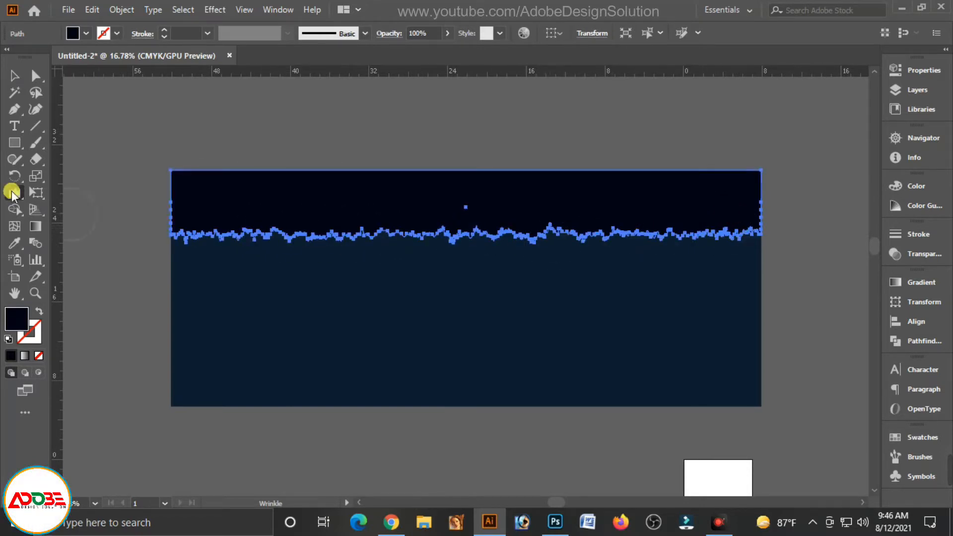
{"action": "left_click", "coordinate": [14, 76]}
{"action": "left_click", "coordinate": [304, 299]}
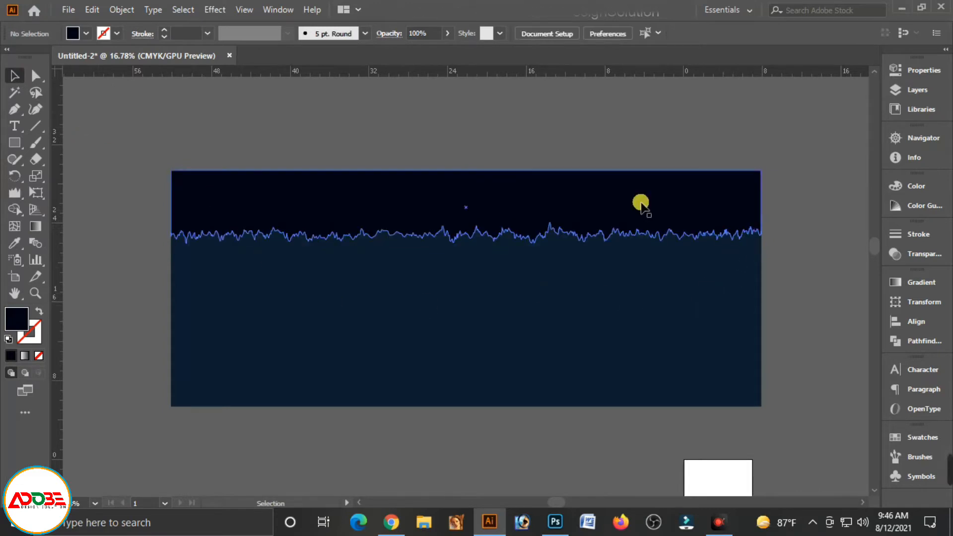
Copy the wrinkled strip, paste it in front, and shorten the copy slightly from its bottom edge
{"action": "left_click", "coordinate": [557, 201]}
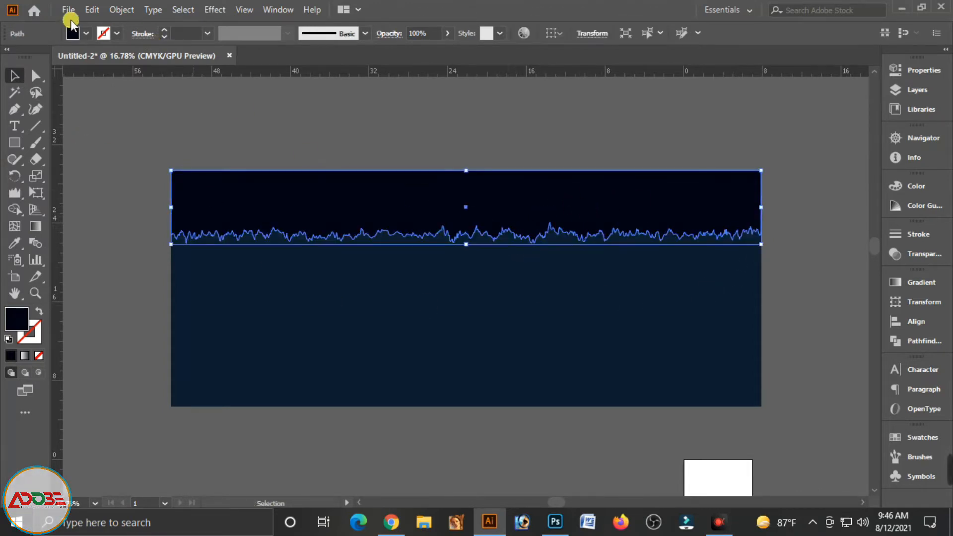
{"action": "left_click", "coordinate": [88, 9]}
{"action": "left_click", "coordinate": [111, 76]}
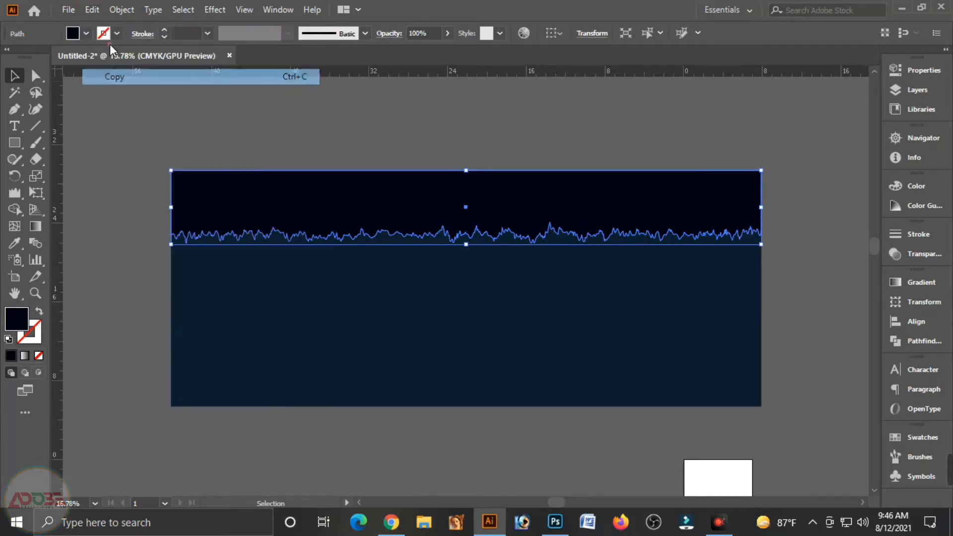
{"action": "left_click", "coordinate": [97, 11]}
{"action": "left_click", "coordinate": [129, 105]}
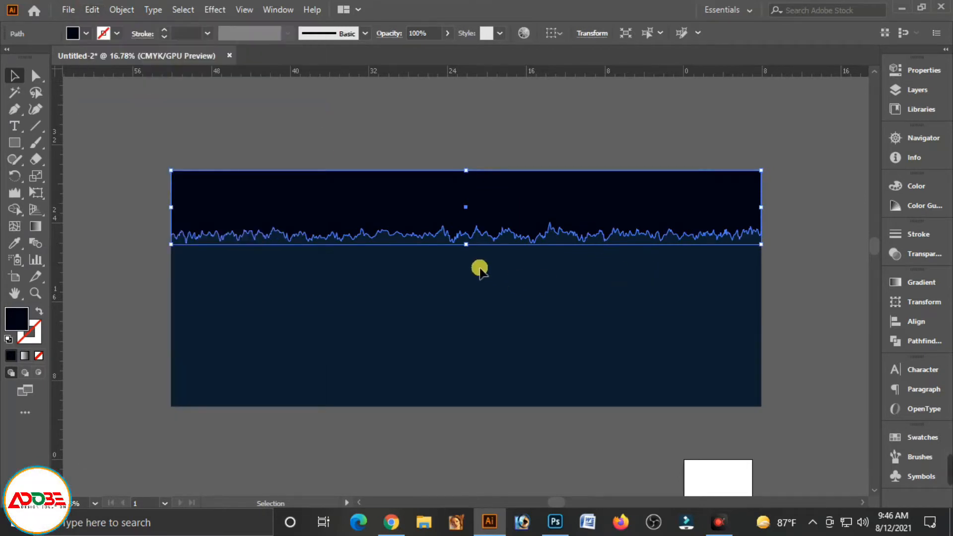
{"action": "left_click_drag", "start_coordinate": [474, 251], "coordinate": [475, 246]}
{"action": "left_click", "coordinate": [451, 250]}
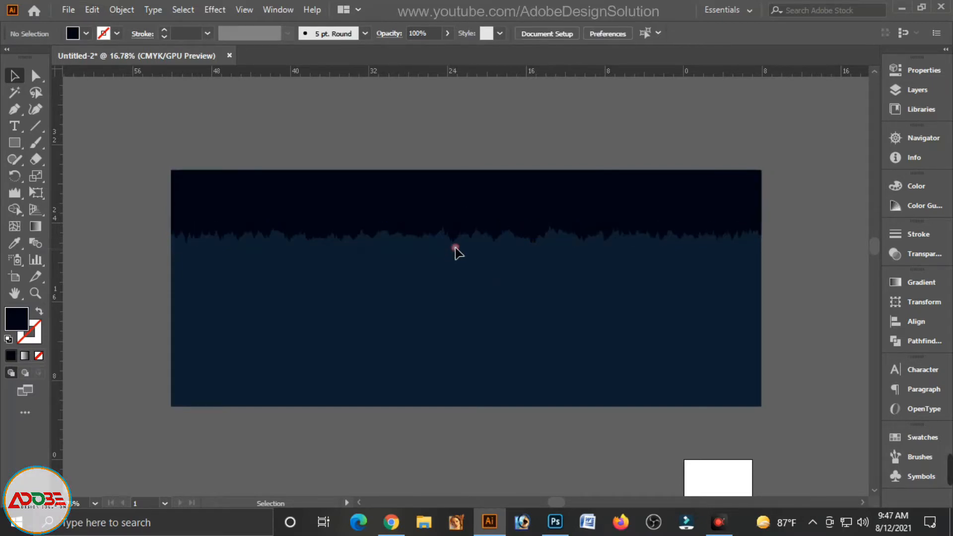
Fill the rear wrinkled strip with white, then deselect it
{"action": "left_click", "coordinate": [457, 242]}
{"action": "left_click", "coordinate": [912, 186]}
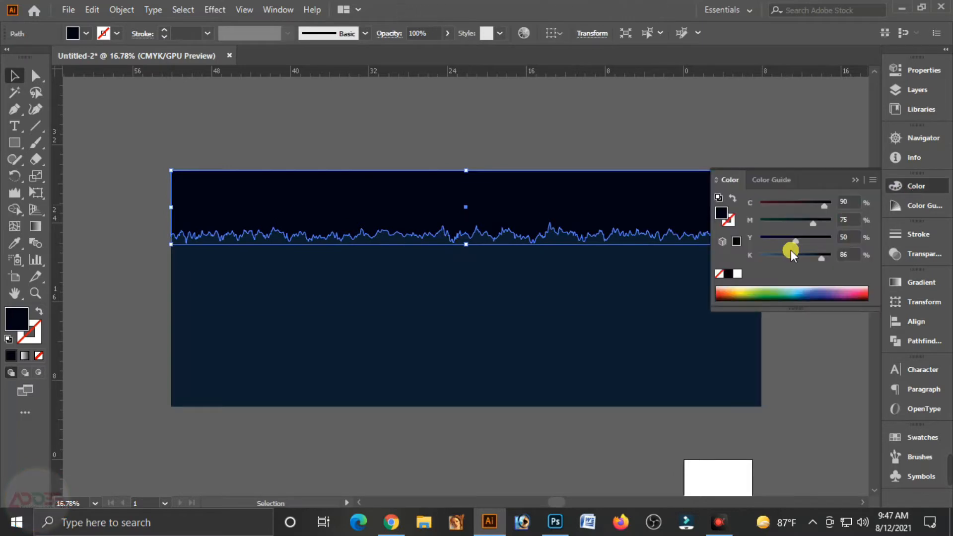
{"action": "left_click", "coordinate": [764, 245]}
{"action": "left_click", "coordinate": [738, 275]}
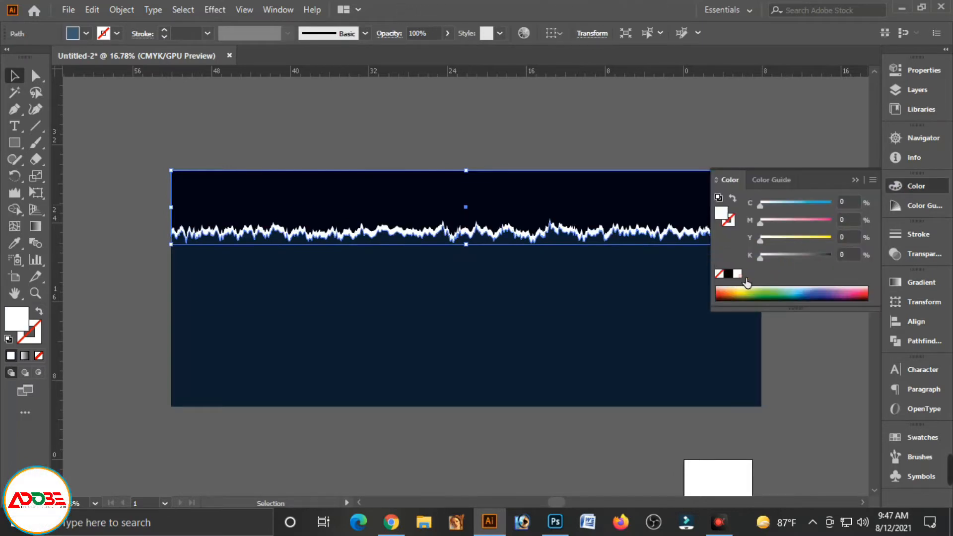
{"action": "left_click", "coordinate": [853, 180]}
{"action": "left_click", "coordinate": [750, 151]}
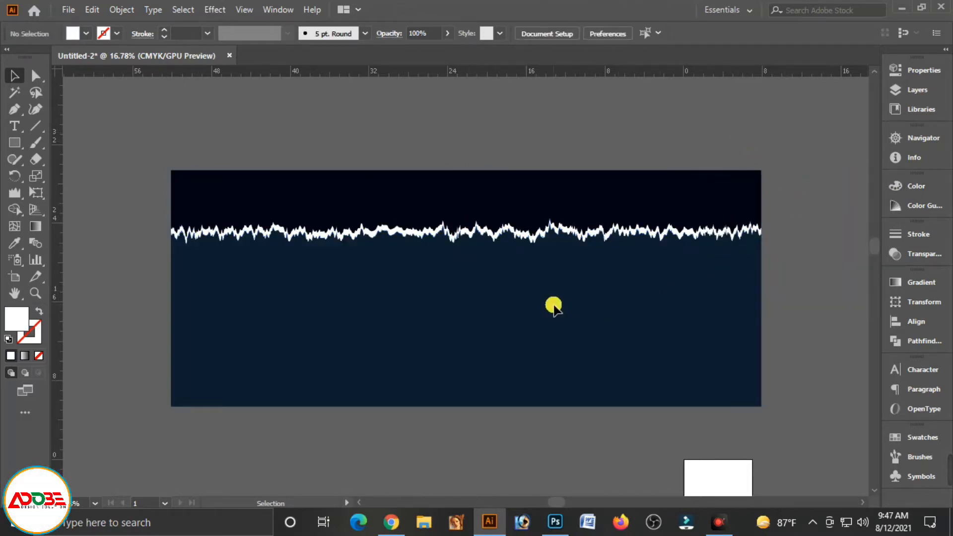
Draw a thin vertical bar, taller than the banner, using the front strip's near-black fill
{"action": "left_click", "coordinate": [477, 196]}
{"action": "left_click", "coordinate": [491, 283]}
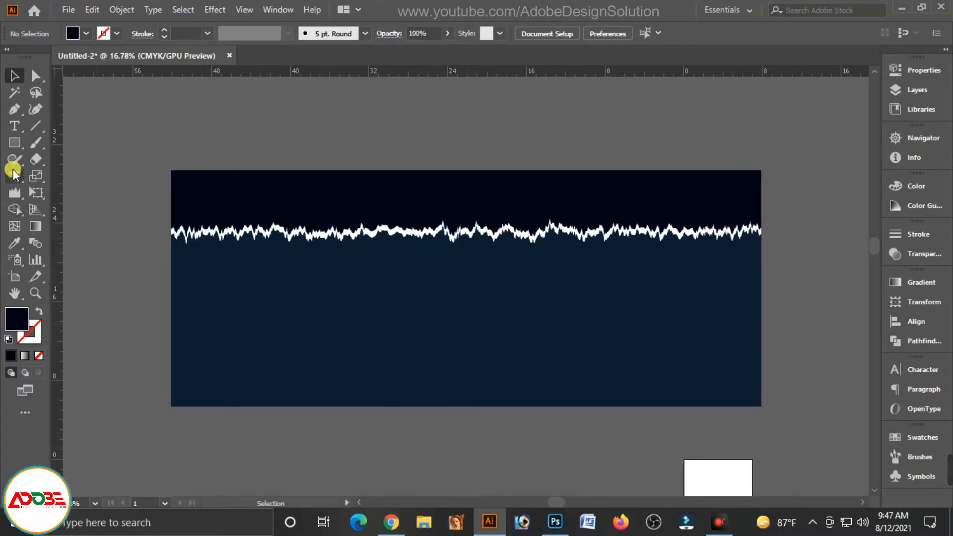
{"action": "left_click", "coordinate": [14, 143]}
{"action": "left_click_drag", "start_coordinate": [340, 162], "coordinate": [345, 449]}
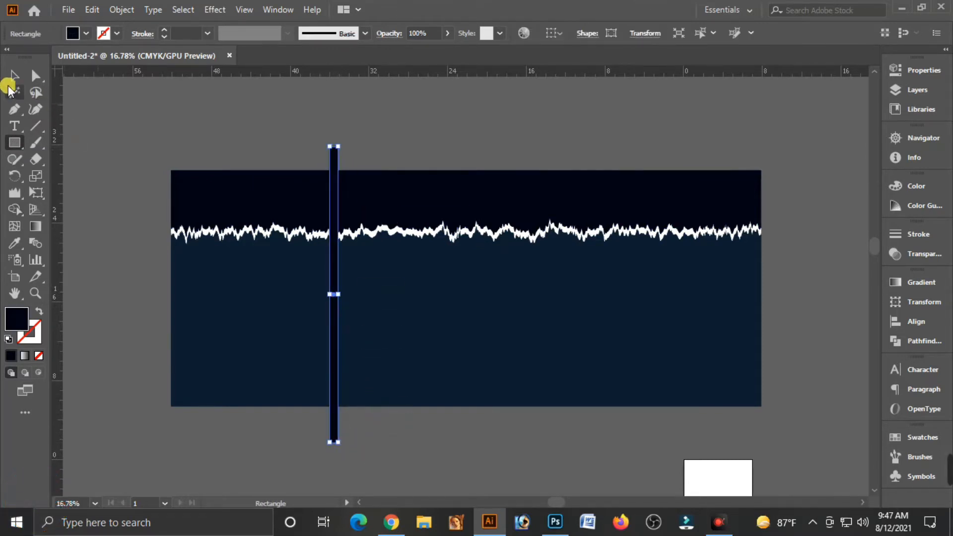
Tilt the thin bar clockwise into a diagonal and move it across the centre of the banner
{"action": "left_click", "coordinate": [13, 75]}
{"action": "left_click", "coordinate": [332, 142]}
{"action": "left_click_drag", "start_coordinate": [336, 145], "coordinate": [411, 167]}
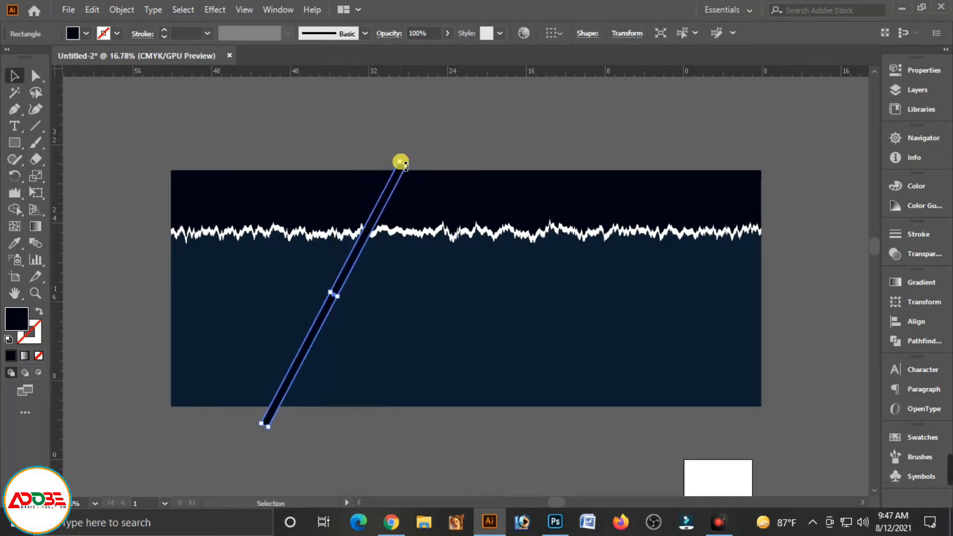
{"action": "left_click_drag", "start_coordinate": [333, 296], "coordinate": [475, 274]}
{"action": "left_click", "coordinate": [516, 306]}
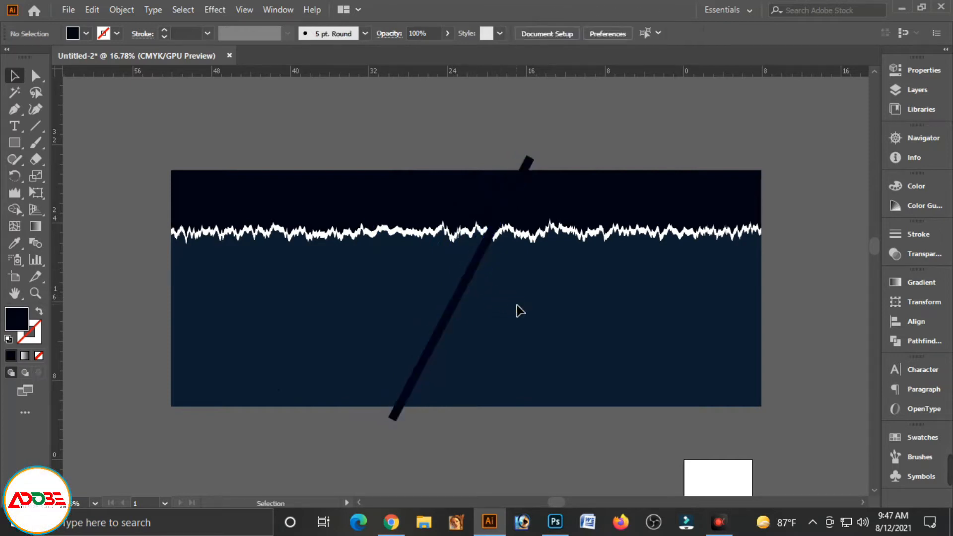
Unlock the large navy background rectangle
{"action": "key", "text": "ctrl+alt+2"}
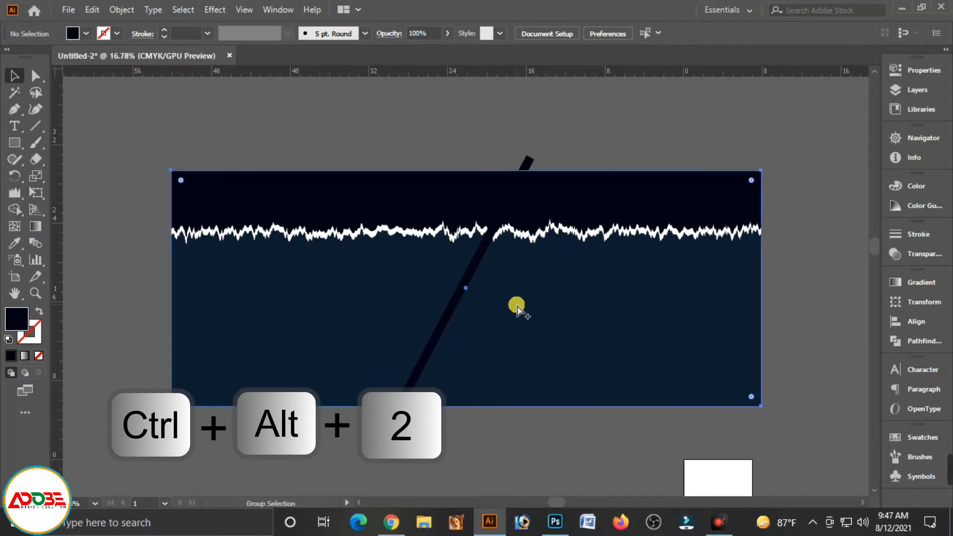
Split the navy background along the diagonal bar with Pathfinder Divide and ungroup the resulting pieces
{"action": "left_click", "coordinate": [453, 444]}
{"action": "left_click", "coordinate": [486, 372]}
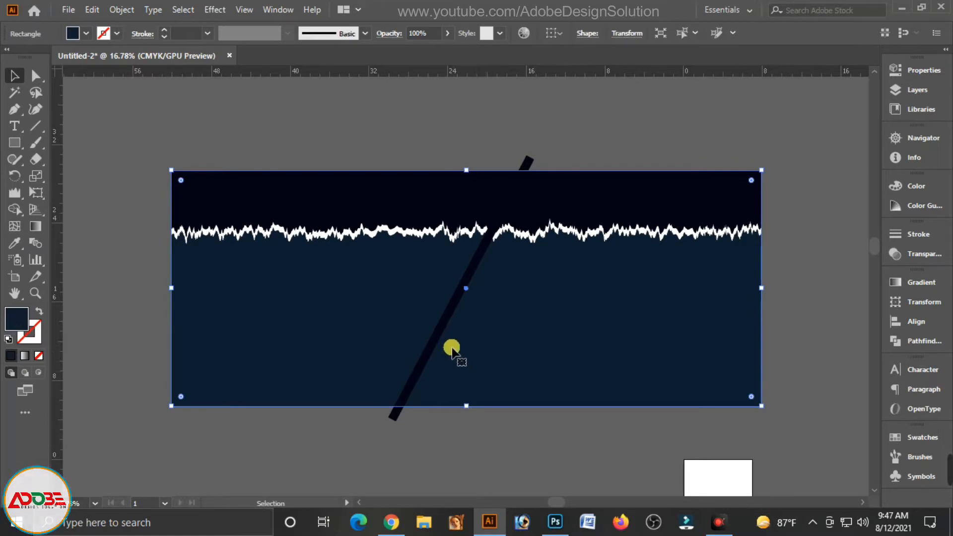
{"action": "left_click", "coordinate": [445, 327], "text": "shift"}
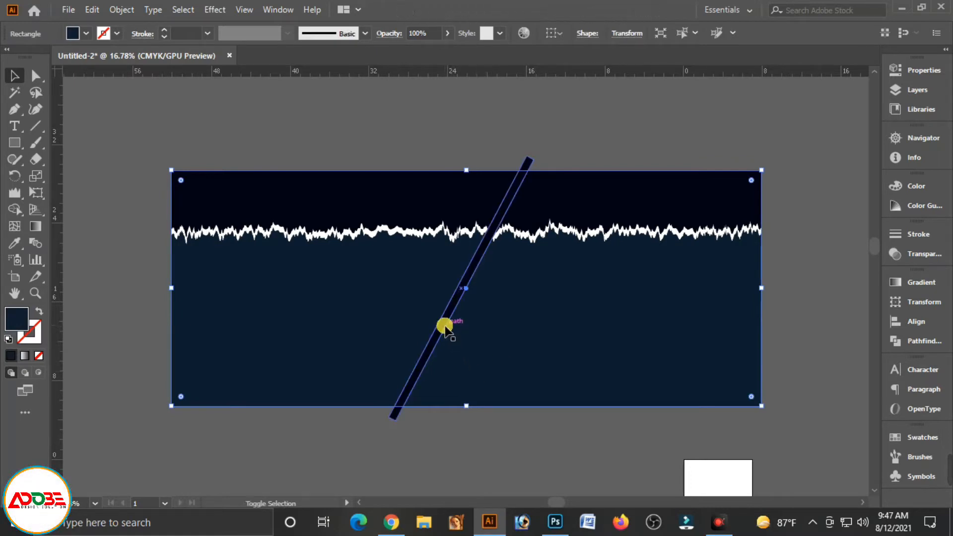
{"action": "left_click", "coordinate": [924, 341]}
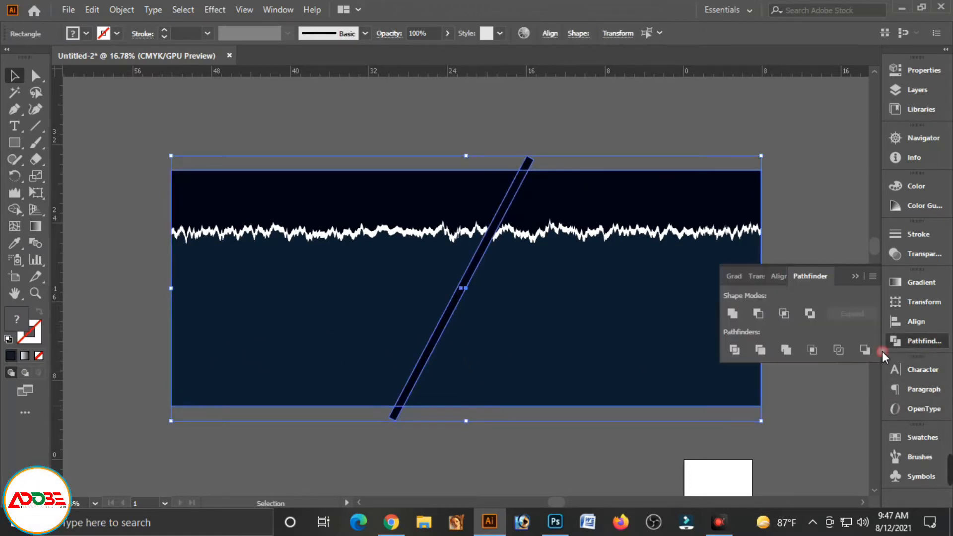
{"action": "left_click", "coordinate": [737, 350]}
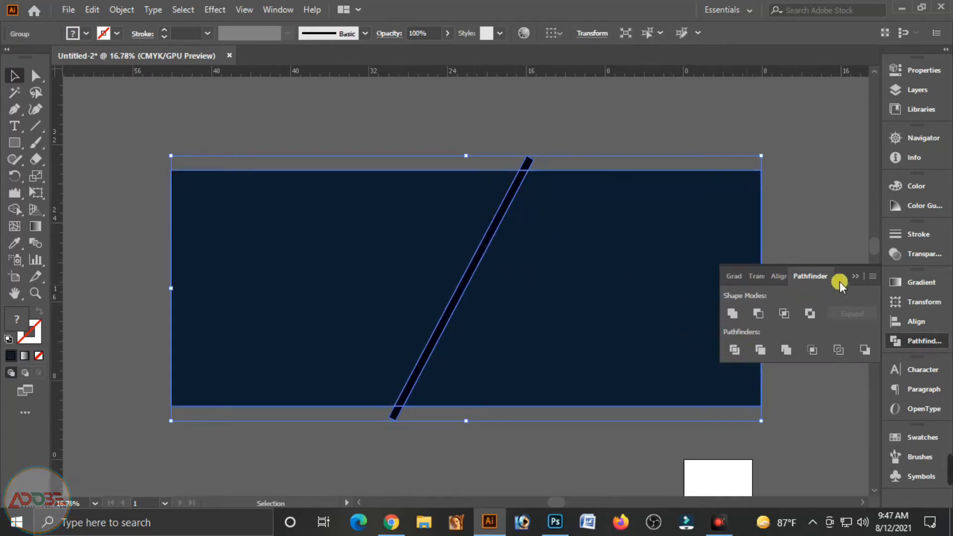
{"action": "left_click", "coordinate": [855, 276]}
{"action": "left_click", "coordinate": [543, 425]}
{"action": "left_click", "coordinate": [545, 389]}
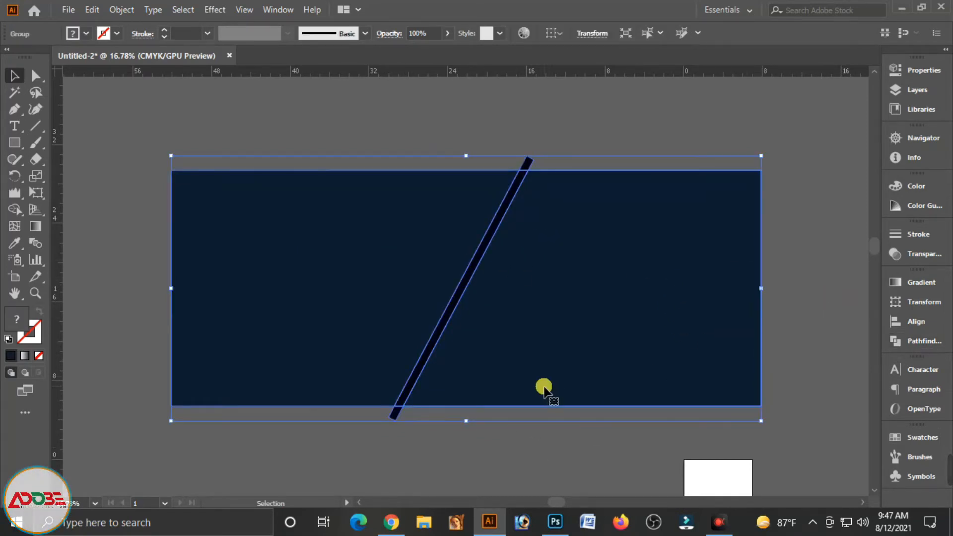
{"action": "right_click", "coordinate": [524, 377]}
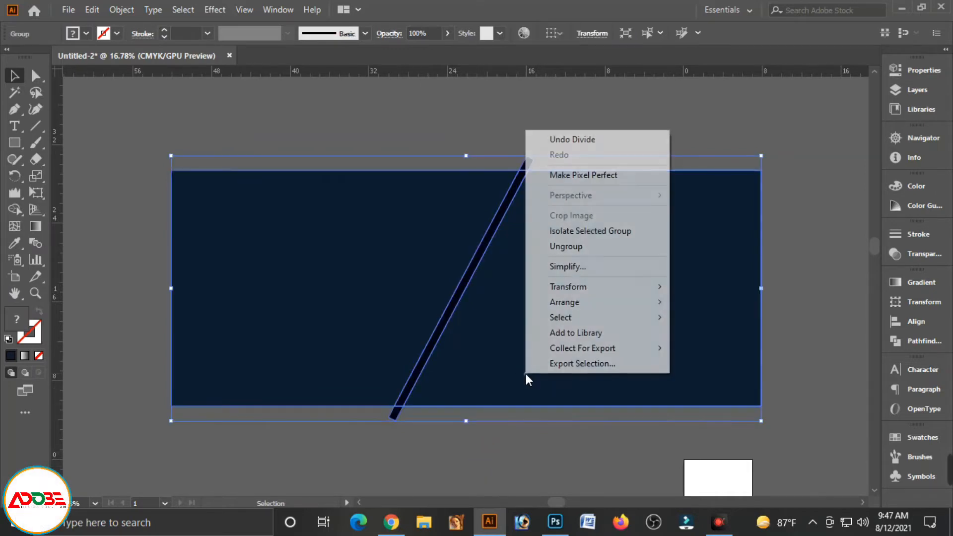
{"action": "left_click", "coordinate": [571, 248]}
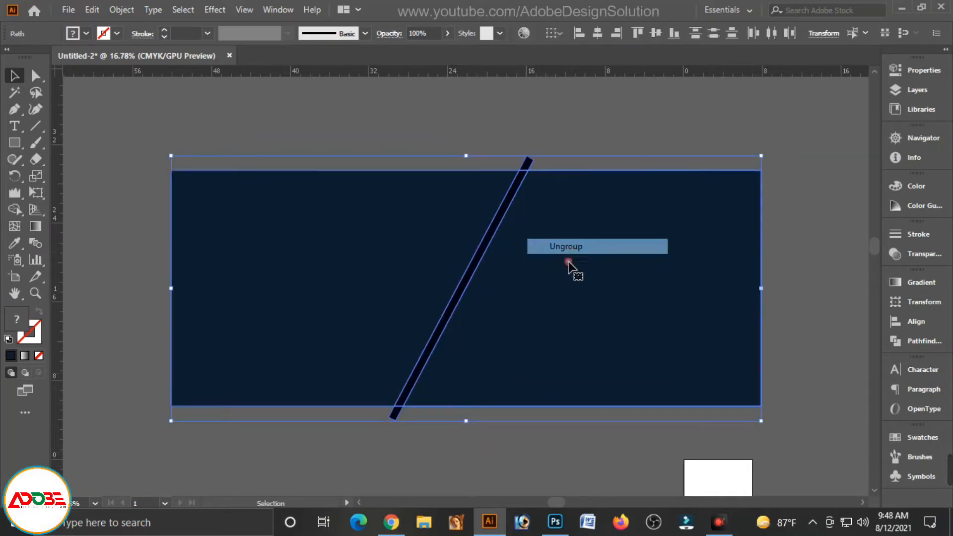
Delete the two bar ends that stick out above and below the banner
{"action": "left_click", "coordinate": [453, 452]}
{"action": "left_click", "coordinate": [529, 162]}
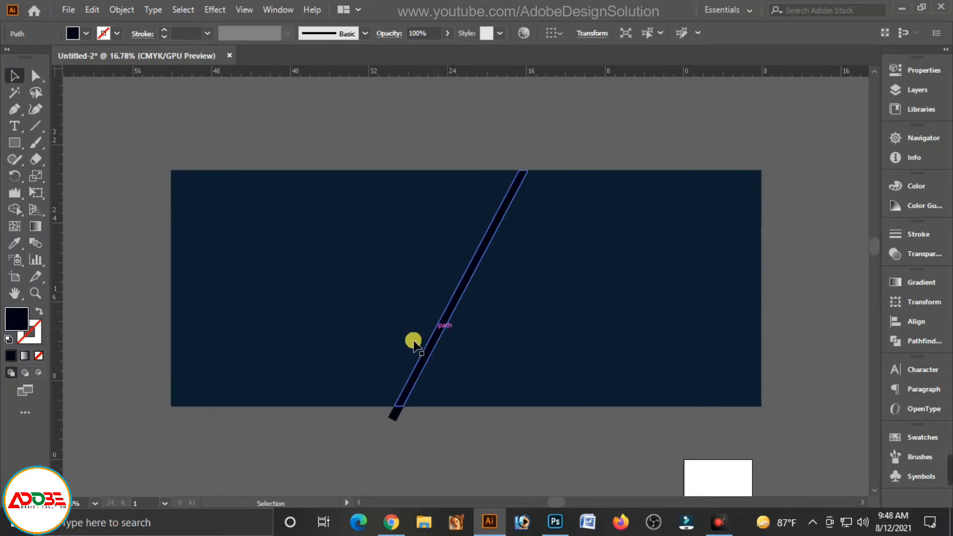
{"action": "left_click", "coordinate": [394, 415]}
{"action": "key", "text": "Delete"}
Send both navy background pieces and the diagonal bar to the back, behind the torn strips, and deselect them
{"action": "left_click", "coordinate": [453, 366]}
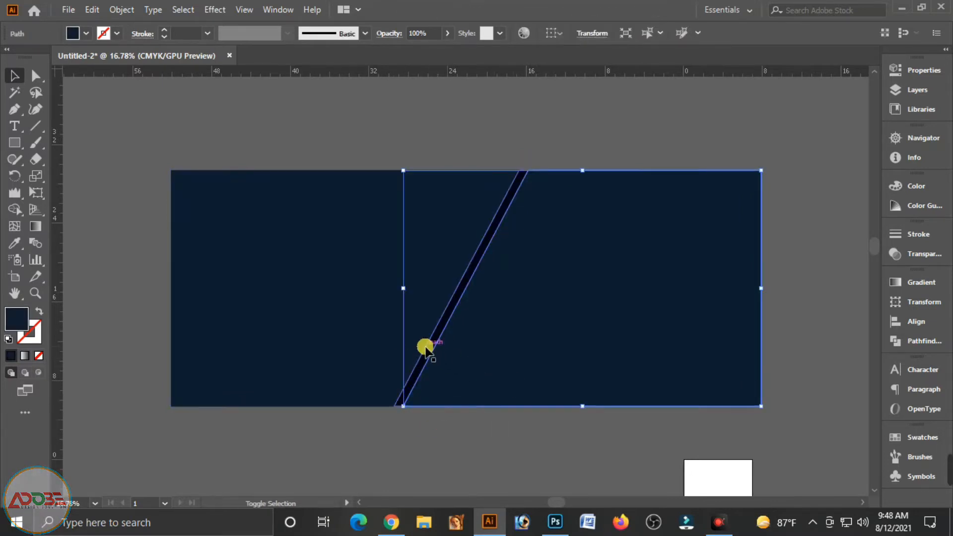
{"action": "left_click", "coordinate": [367, 373], "text": "shift"}
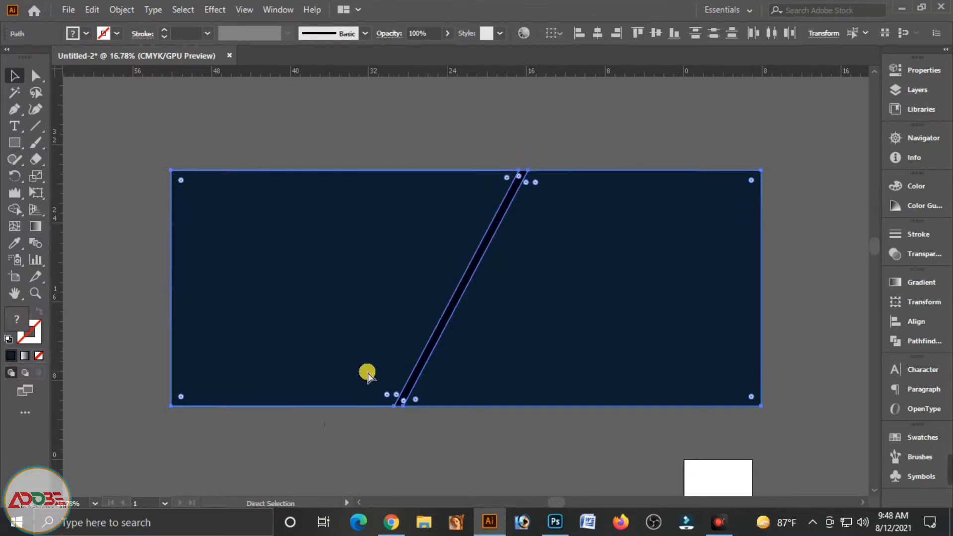
{"action": "key", "text": "ctrl+shift+bracketleft"}
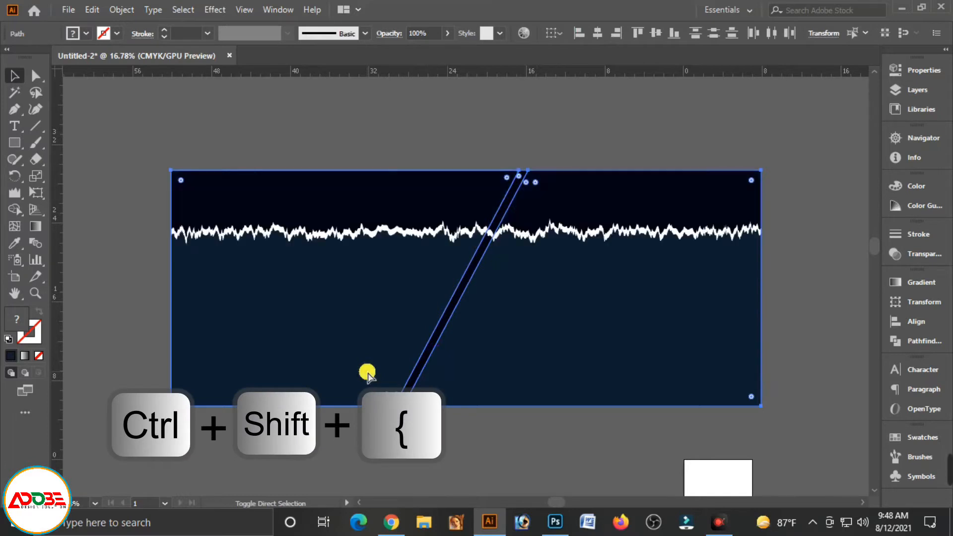
{"action": "left_click", "coordinate": [560, 164]}
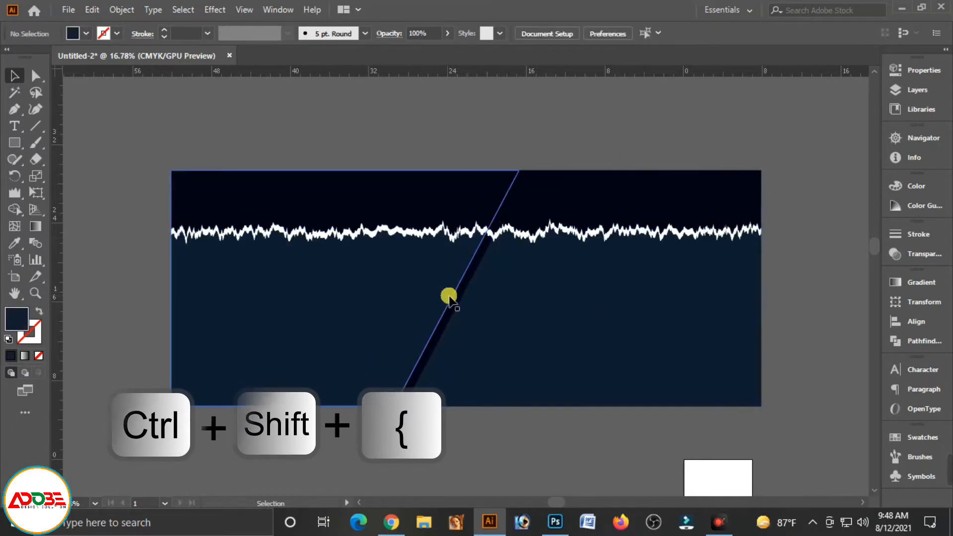
Lighten the background piece left of the diagonal bar by setting its fill's K value to 0%
{"action": "left_click", "coordinate": [507, 326]}
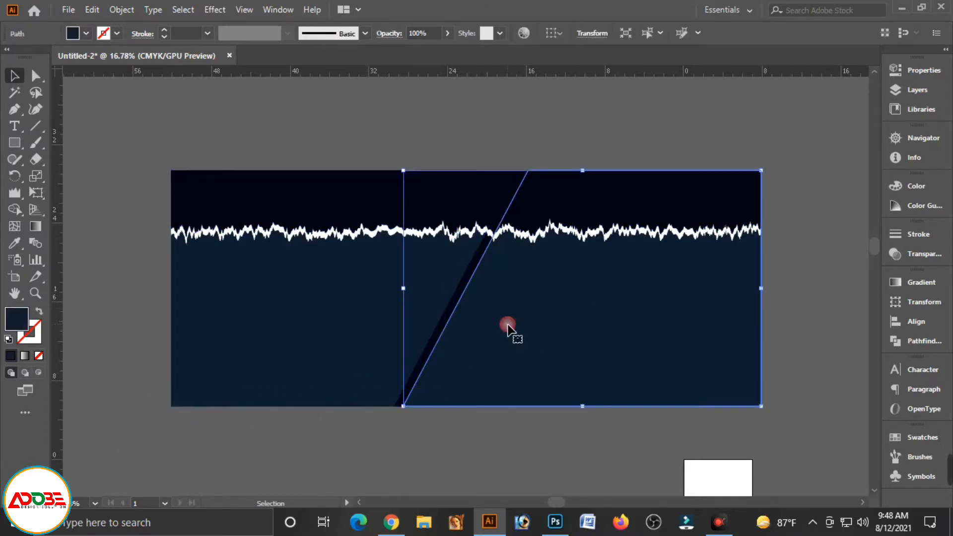
{"action": "left_click", "coordinate": [347, 322]}
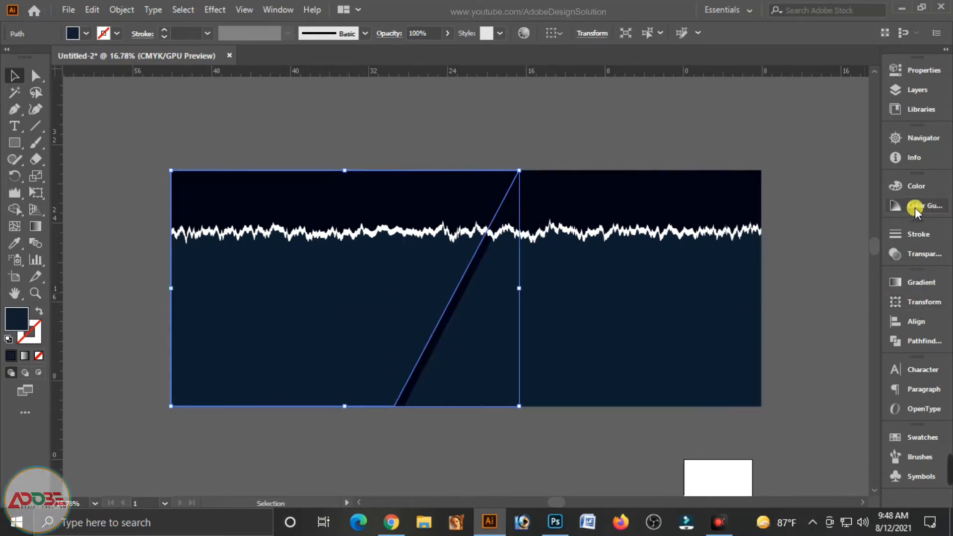
{"action": "left_click", "coordinate": [914, 186]}
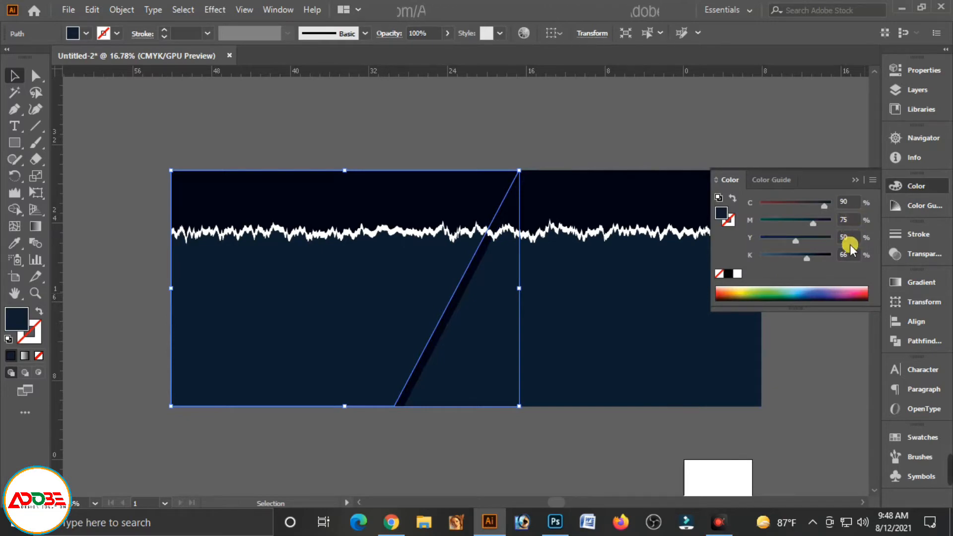
{"action": "type", "text": "0"}
{"action": "key", "text": "Tab"}
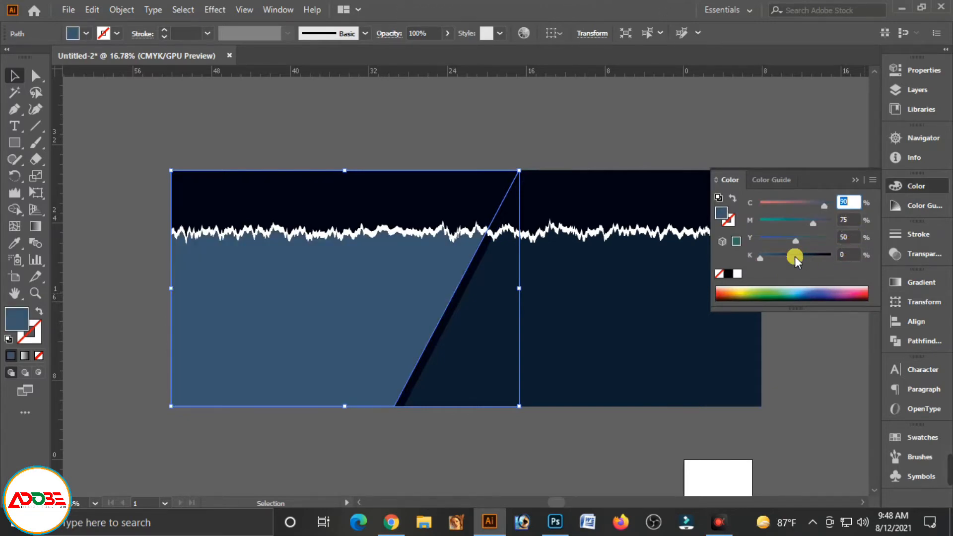
{"action": "left_click", "coordinate": [742, 134]}
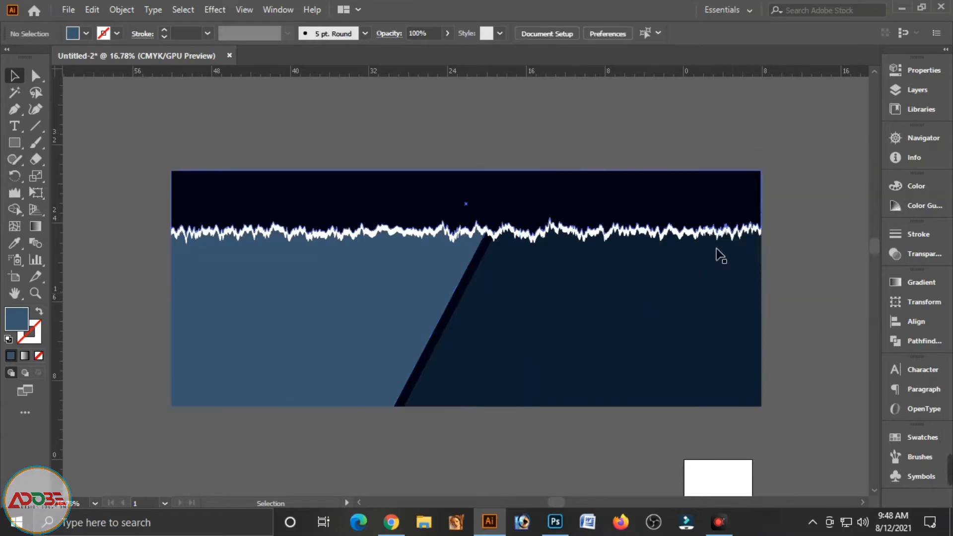
Recolour the diagonal bar light grey with a fill of C 0, M 0, Y 0, K 40
{"action": "left_click", "coordinate": [447, 314]}
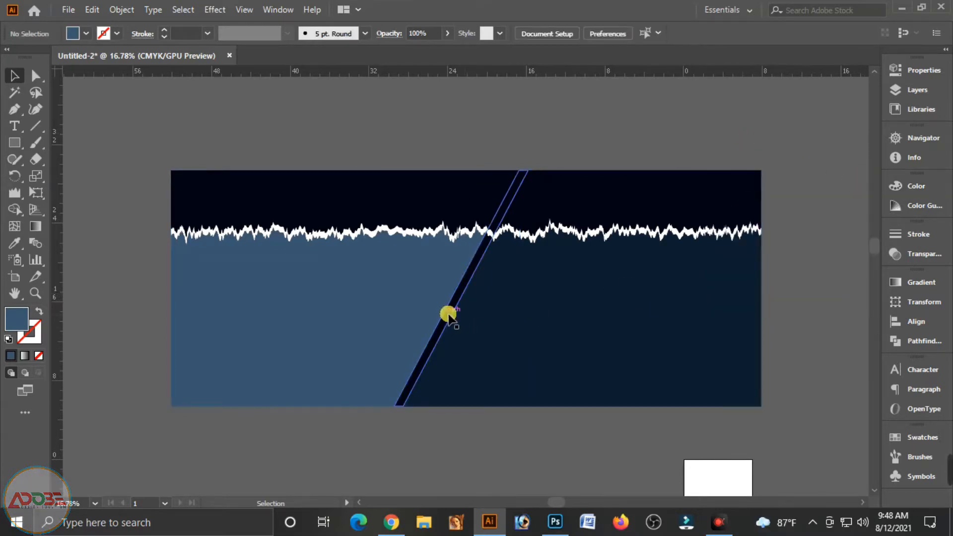
{"action": "left_click", "coordinate": [906, 186]}
{"action": "left_click_drag", "start_coordinate": [795, 241], "coordinate": [684, 243]}
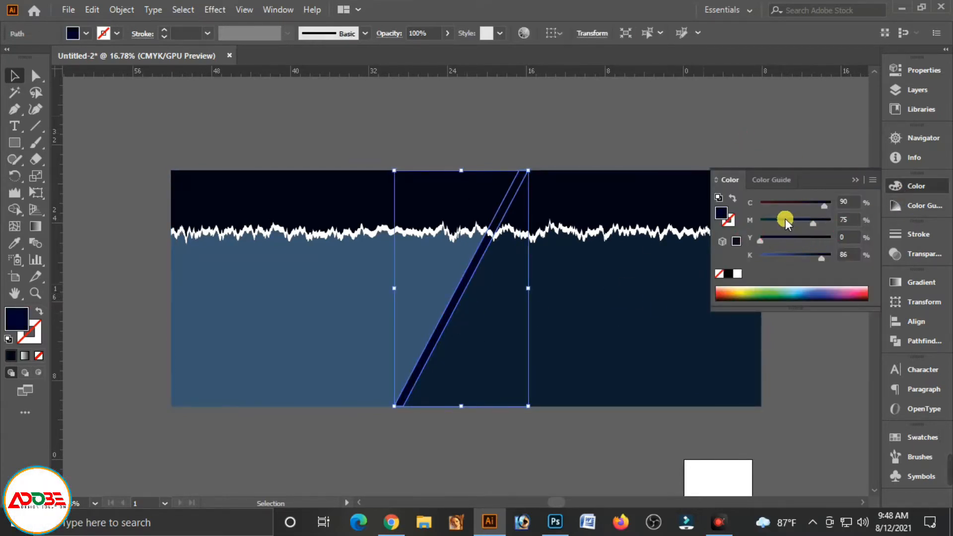
{"action": "left_click_drag", "start_coordinate": [813, 224], "coordinate": [745, 221]}
{"action": "left_click_drag", "start_coordinate": [823, 206], "coordinate": [737, 217]}
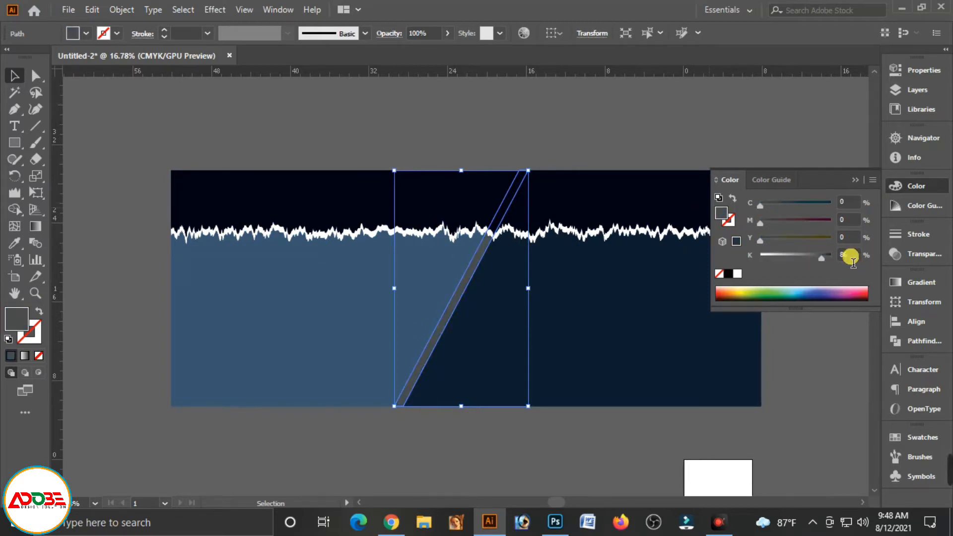
{"action": "type", "text": "40"}
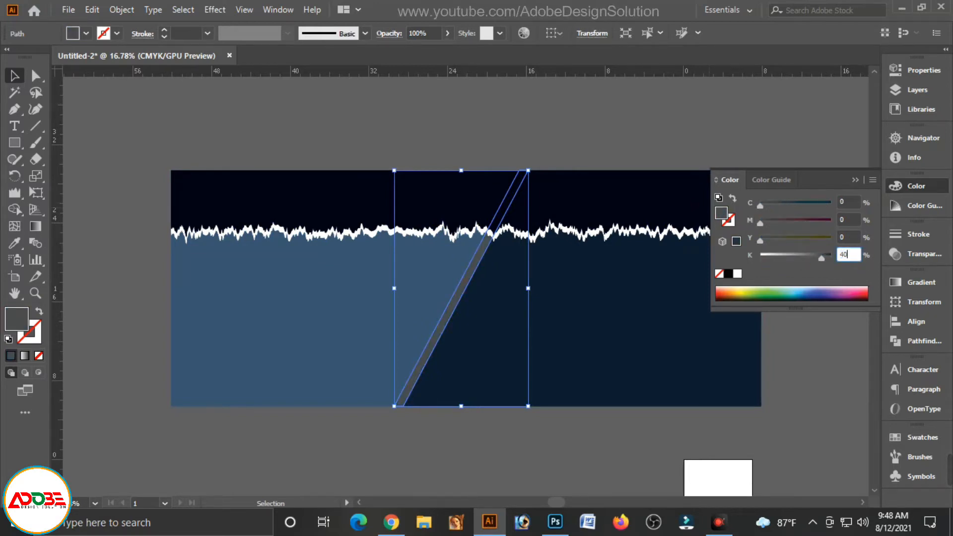
{"action": "key", "text": "Tab"}
{"action": "left_click", "coordinate": [606, 121]}
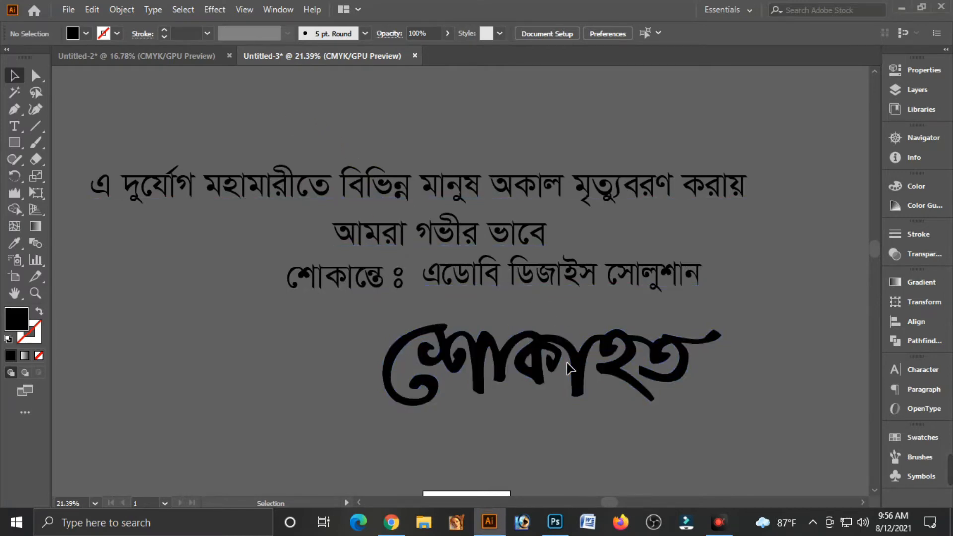
Cut all the Bengali text from Untitled-3, paste it into Untitled-2 and move it to the banner's lower part
{"action": "key", "text": "ctrl+a"}
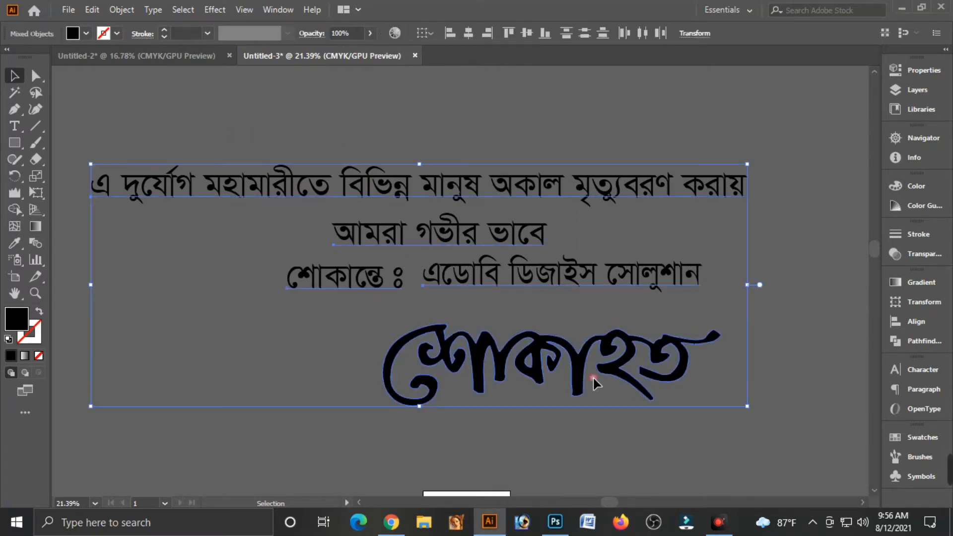
{"action": "key", "text": "Delete"}
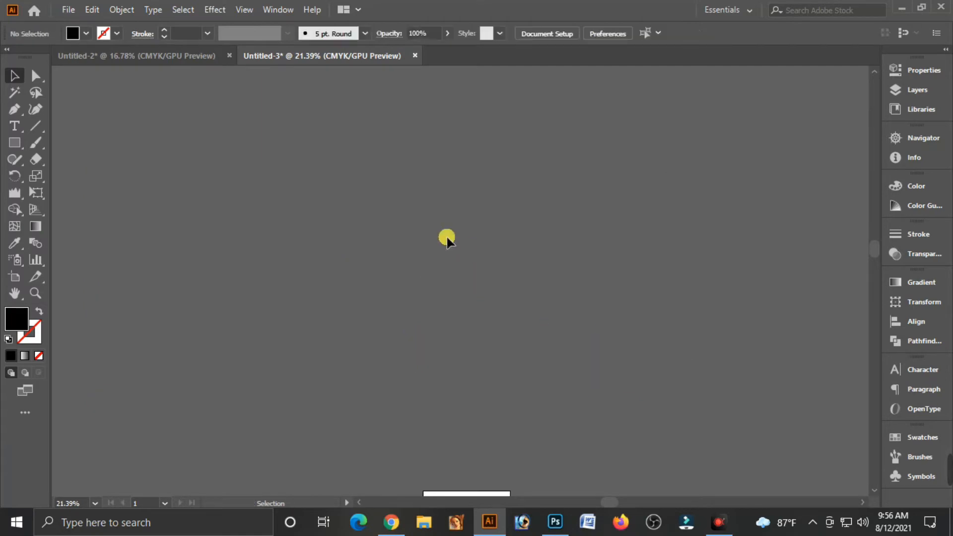
{"action": "left_click", "coordinate": [182, 59]}
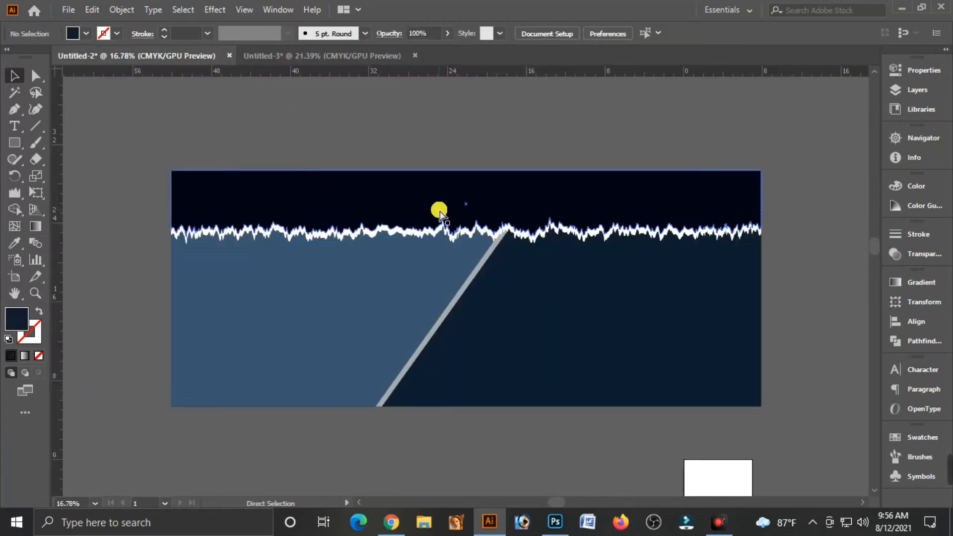
{"action": "key", "text": "ctrl+v"}
{"action": "left_click_drag", "start_coordinate": [495, 242], "coordinate": [472, 372]}
{"action": "left_click", "coordinate": [790, 404]}
{"action": "left_click", "coordinate": [609, 328]}
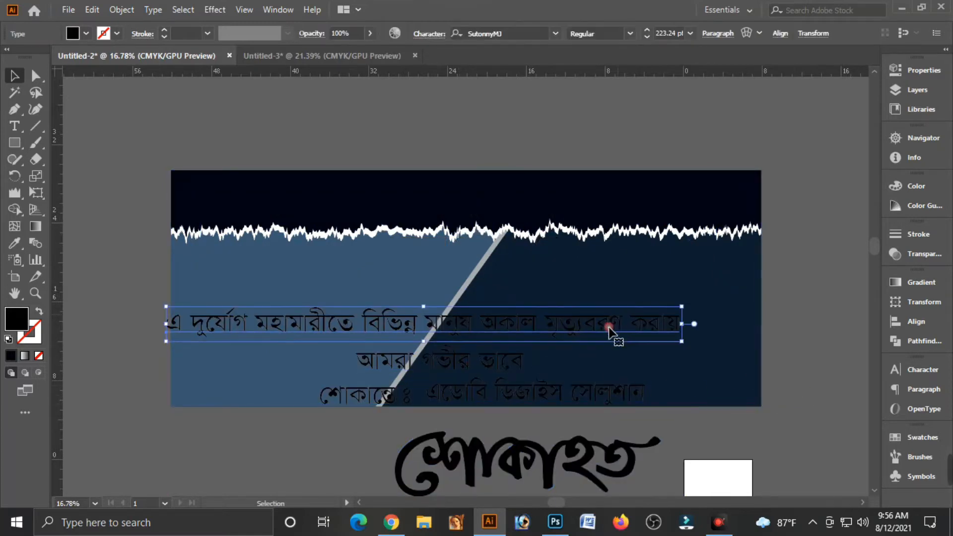
Move the longest Bengali text line onto the dark top strip and fill it with white
{"action": "left_click_drag", "start_coordinate": [609, 330], "coordinate": [658, 206]}
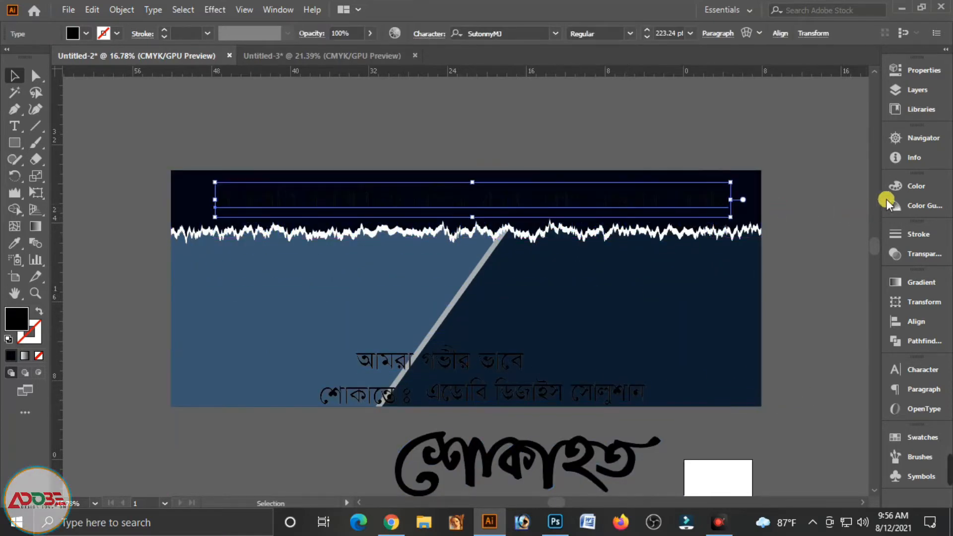
{"action": "left_click", "coordinate": [893, 187]}
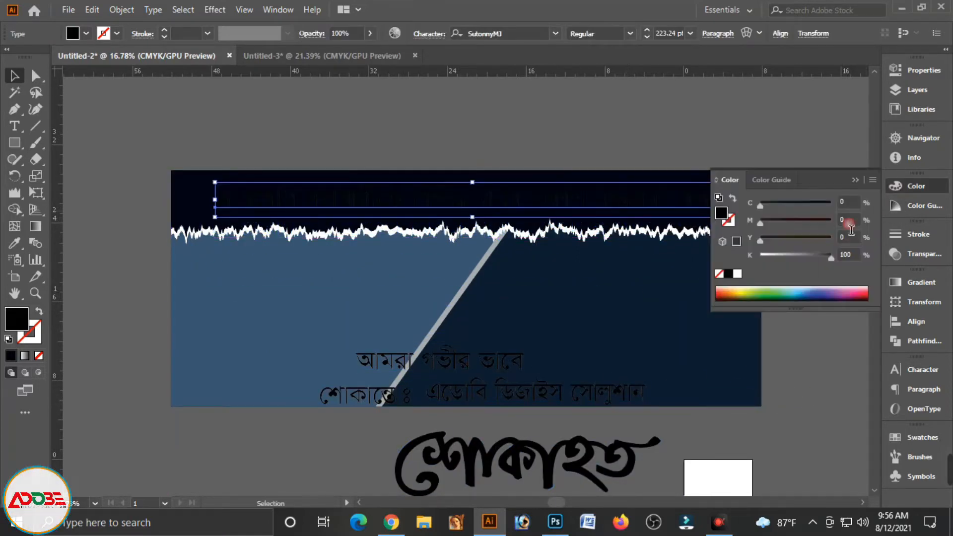
{"action": "left_click", "coordinate": [852, 188]}
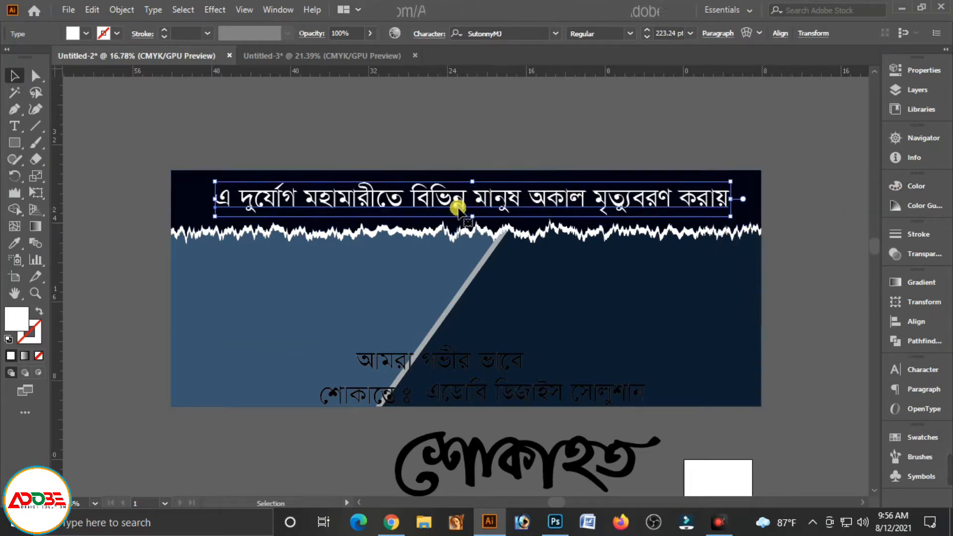
Set the font of the top strip's text line to DhakarchithiCMJ Bold
{"action": "left_click", "coordinate": [501, 37]}
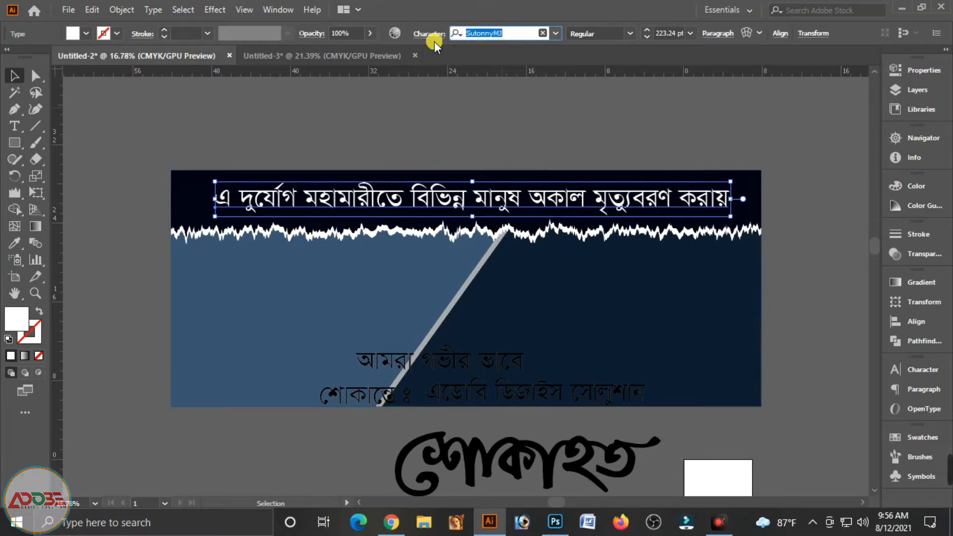
{"action": "type", "text": "dhak"}
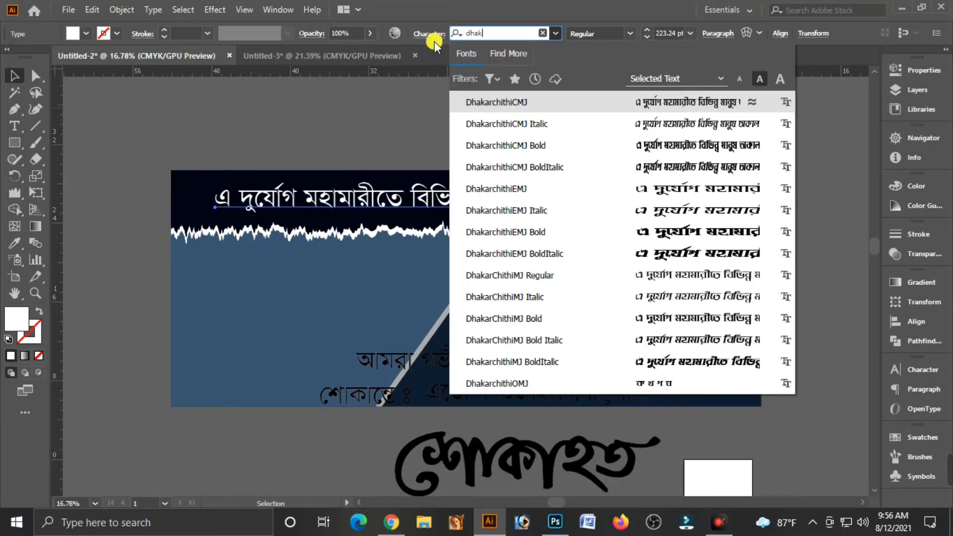
{"action": "left_click", "coordinate": [526, 144]}
Enlarge the headline slightly to 227.48 pt, nudge it upward within the dark top strip and deselect it
{"action": "left_click_drag", "start_coordinate": [635, 204], "coordinate": [743, 232]}
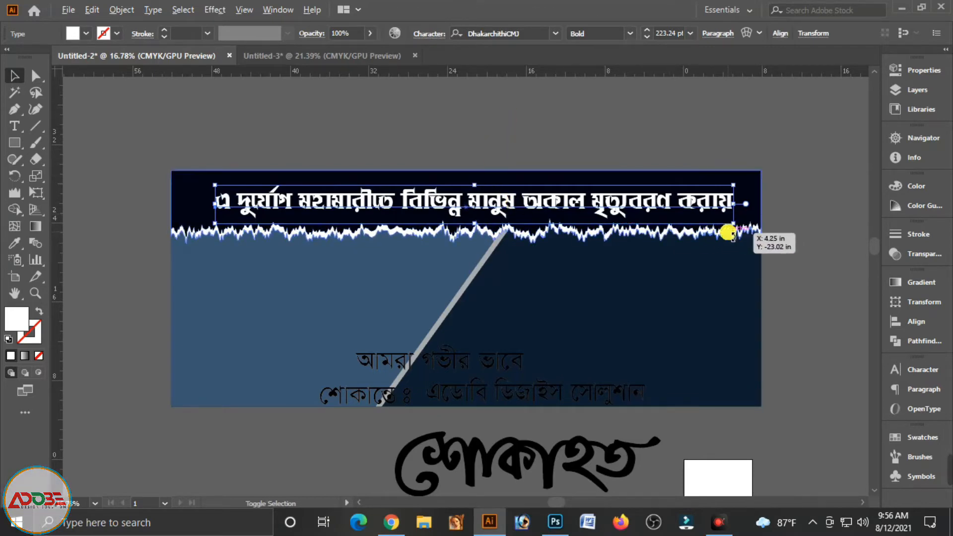
{"action": "left_click_drag", "start_coordinate": [732, 225], "coordinate": [738, 227]}
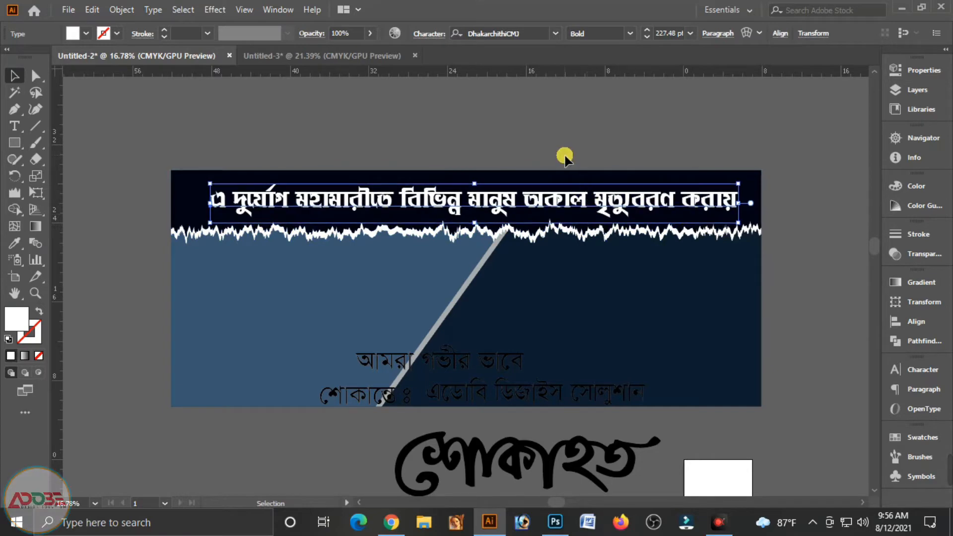
{"action": "key", "text": "Up"}
{"action": "key", "text": "Up"}
{"action": "left_click", "coordinate": [566, 134]}
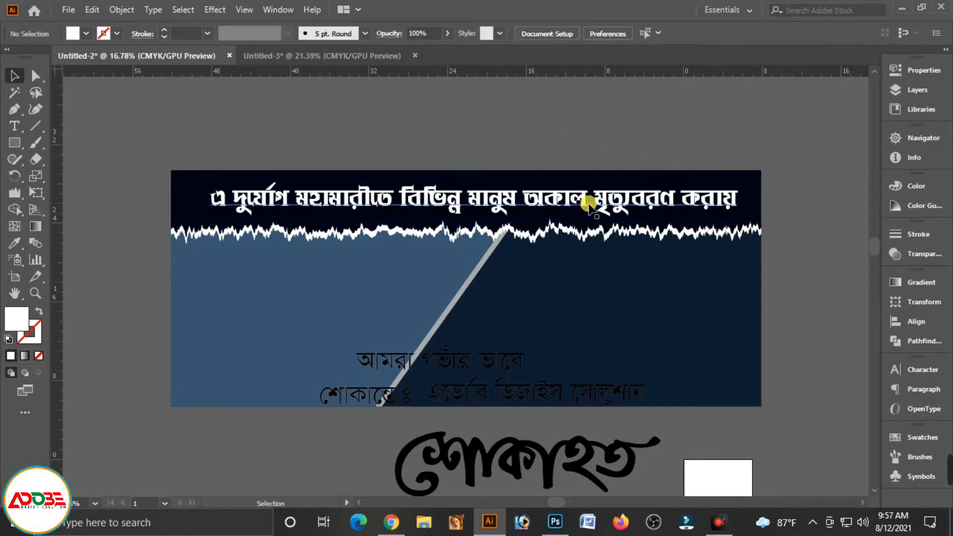
Change the top strip's text line to the PadmaMJ font and narrow it to fit within the banner's width
{"action": "left_click", "coordinate": [589, 200]}
{"action": "left_click", "coordinate": [552, 35]}
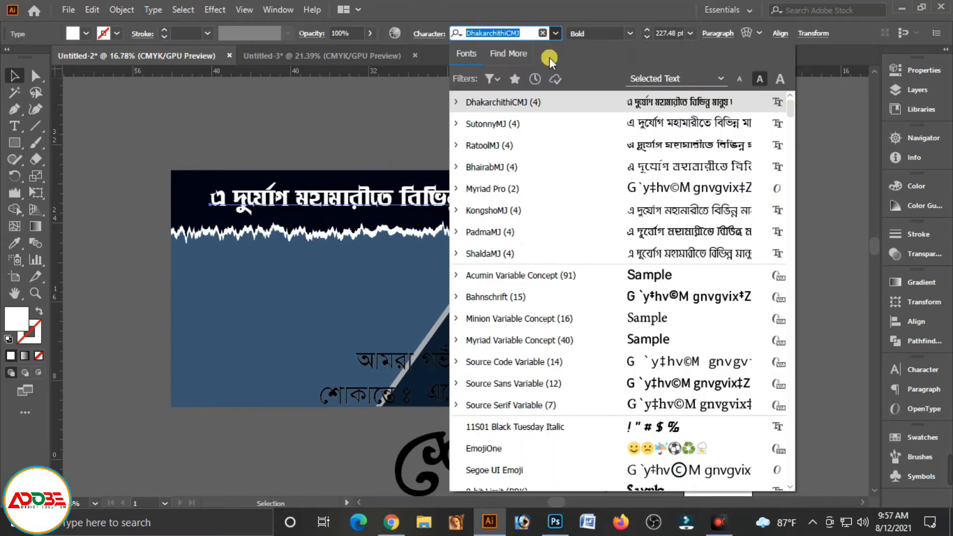
{"action": "left_click", "coordinate": [487, 239]}
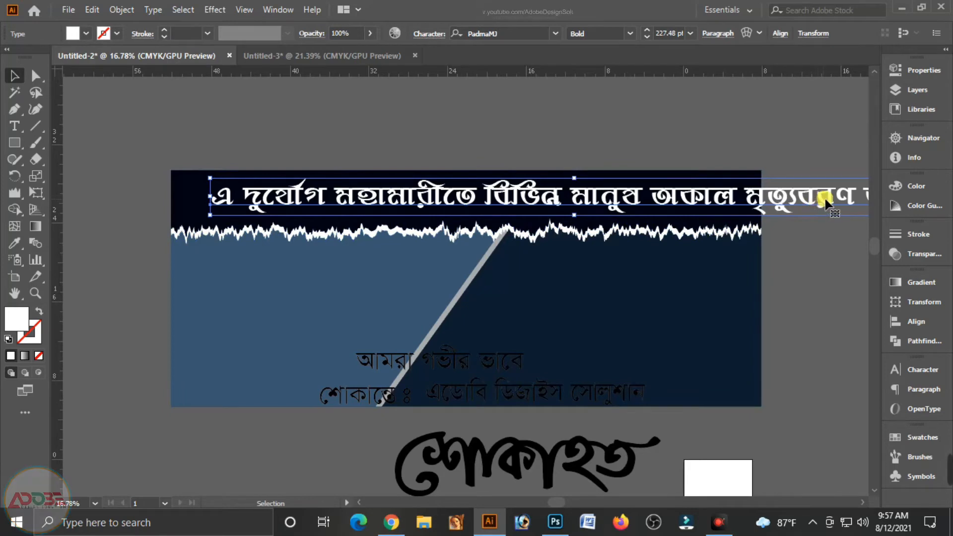
{"action": "key", "text": "Tab"}
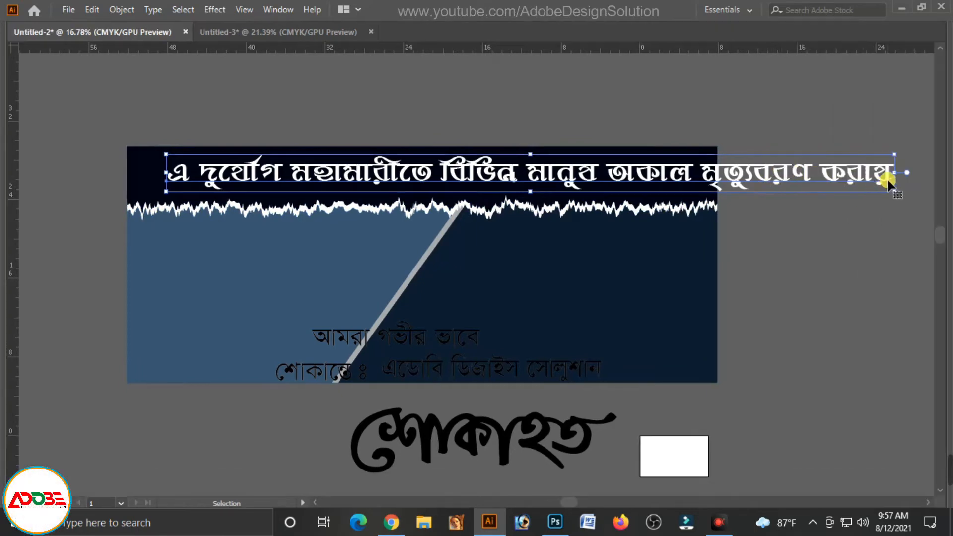
{"action": "left_click_drag", "start_coordinate": [893, 171], "coordinate": [697, 173]}
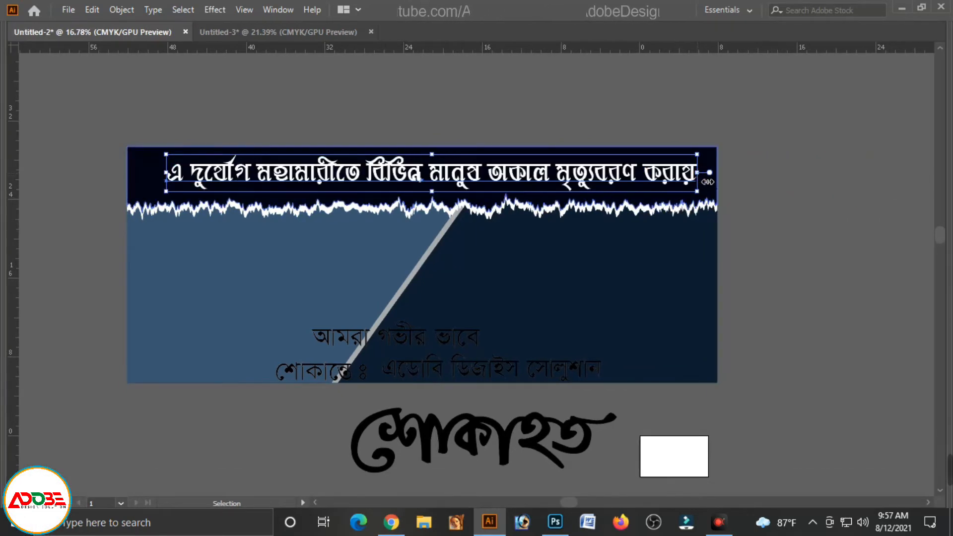
{"action": "key", "text": "Tab"}
{"action": "left_click", "coordinate": [746, 137]}
Stretch the headline slightly to the left, nudge it down and scale it to 219.36 pt within the dark strip
{"action": "left_click", "coordinate": [594, 197]}
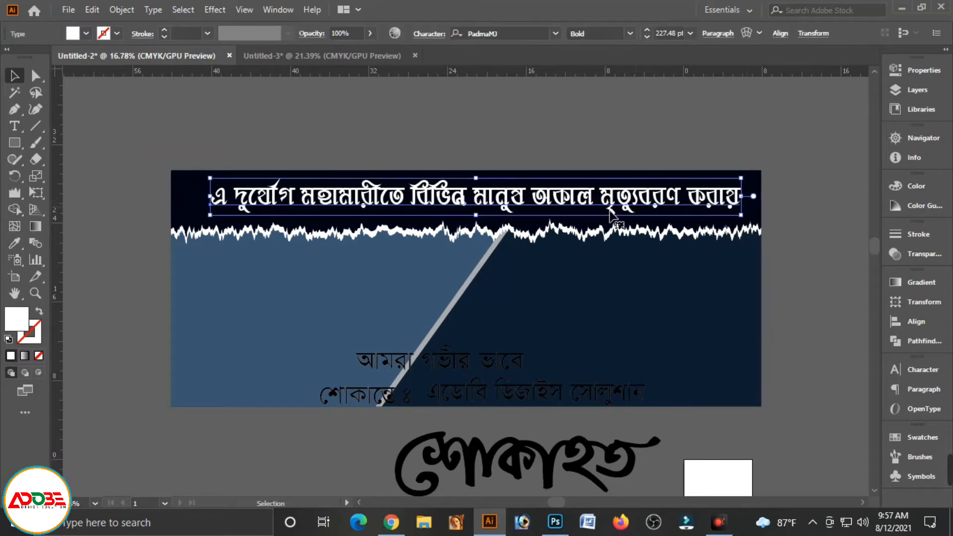
{"action": "left_click_drag", "start_coordinate": [217, 201], "coordinate": [193, 203]}
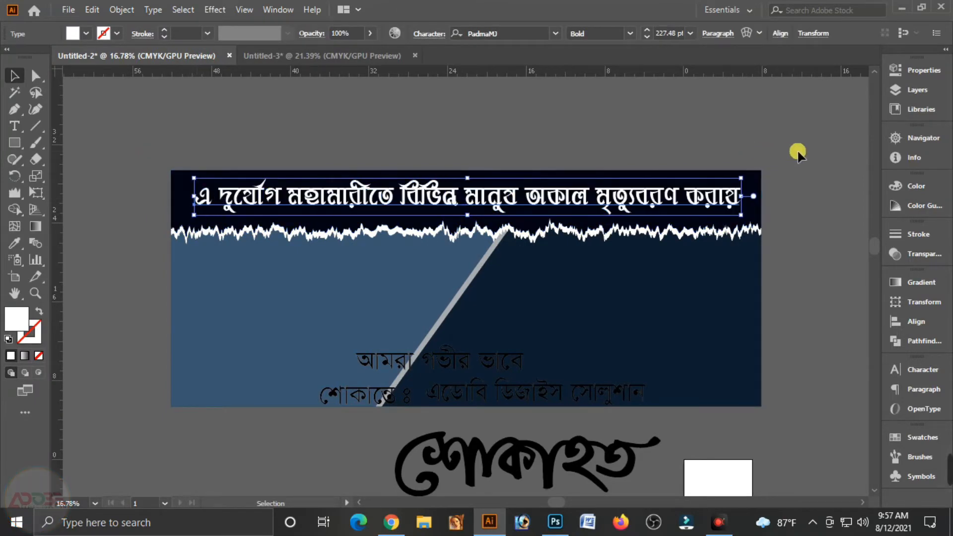
{"action": "key", "text": "shift+Down"}
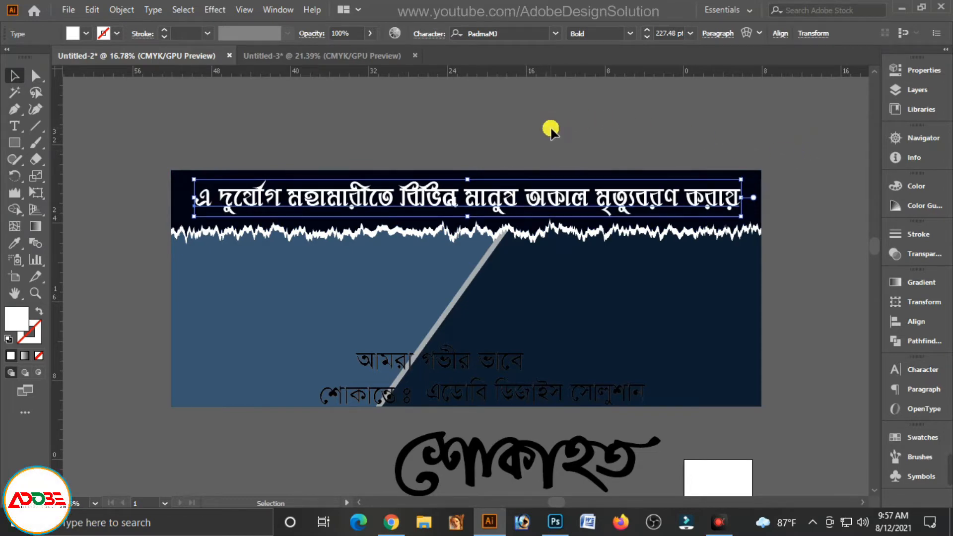
{"action": "left_click_drag", "start_coordinate": [747, 220], "coordinate": [720, 216]}
{"action": "left_click", "coordinate": [656, 127]}
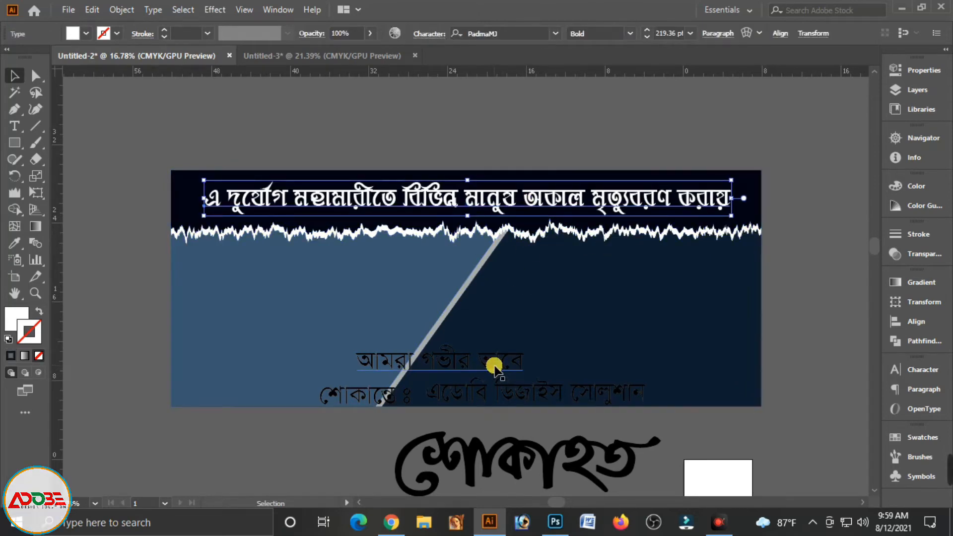
Move the line আমরা গভীর ভাবে and the large word শোকাহত onto the navy area, and fill the large word with yellow
{"action": "left_click_drag", "start_coordinate": [494, 368], "coordinate": [692, 270]}
{"action": "left_click_drag", "start_coordinate": [588, 467], "coordinate": [675, 328]}
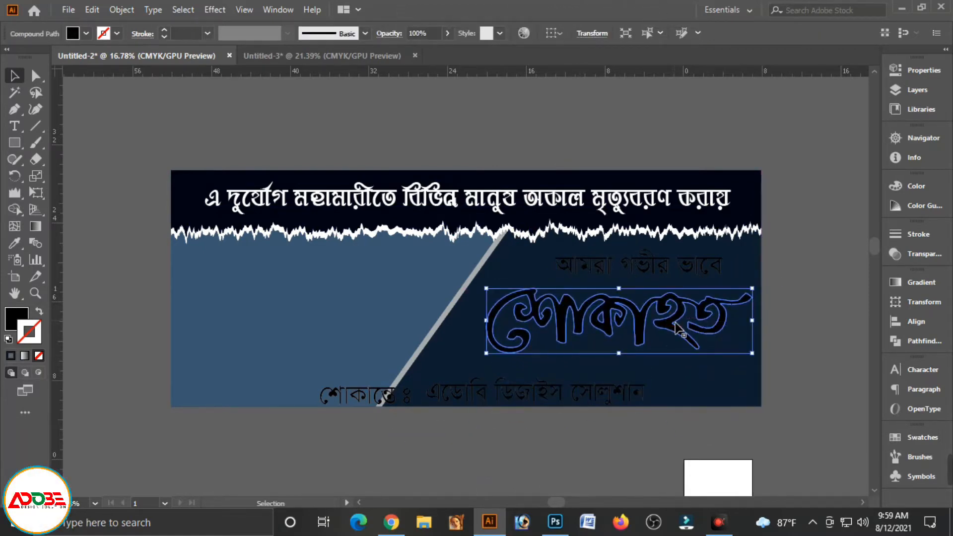
{"action": "left_click", "coordinate": [915, 187]}
{"action": "left_click_drag", "start_coordinate": [830, 257], "coordinate": [930, 243]}
{"action": "left_click", "coordinate": [854, 180]}
Fill the text line above the yellow word with light blue, using C 20, M 0, Y 0, K 0
{"action": "left_click", "coordinate": [645, 269]}
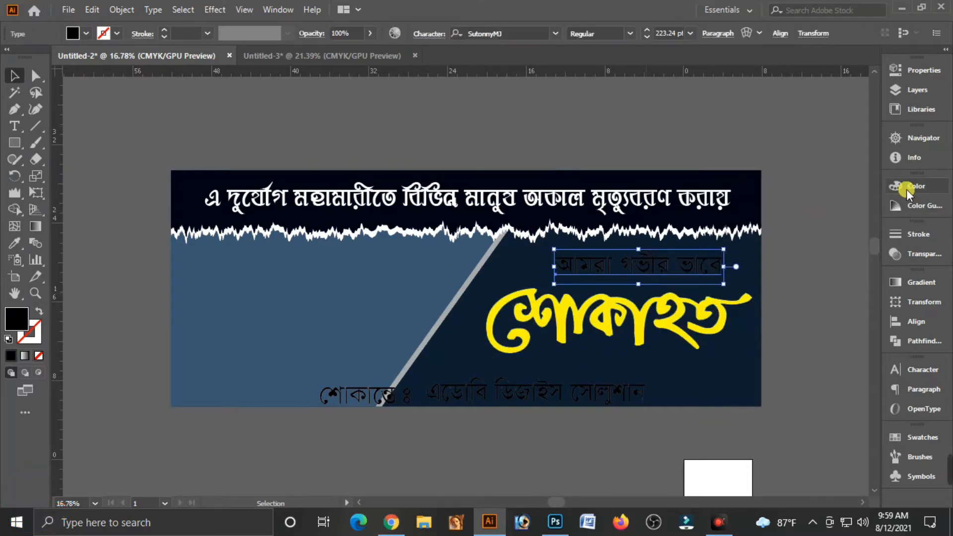
{"action": "left_click", "coordinate": [906, 186]}
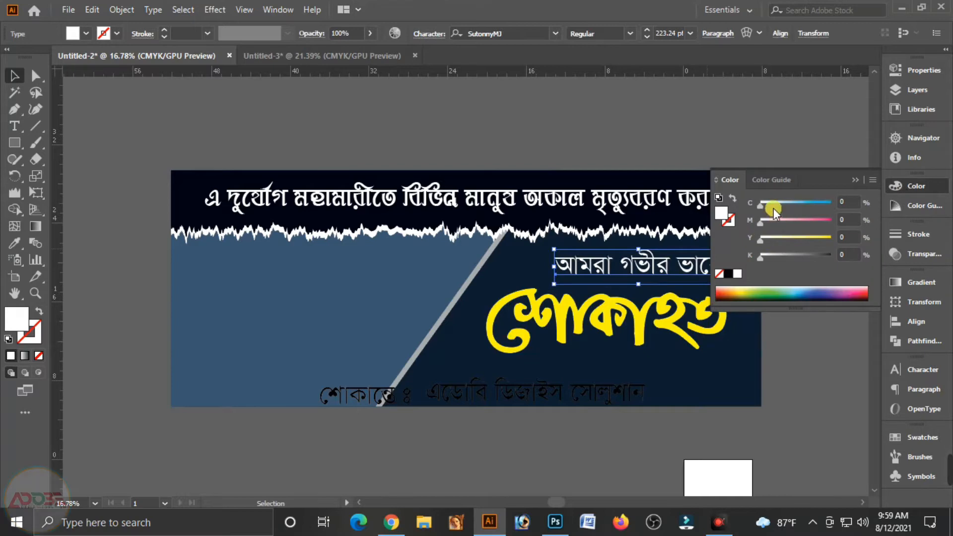
{"action": "left_click", "coordinate": [847, 201]}
{"action": "type", "text": "20"}
{"action": "key", "text": "Tab"}
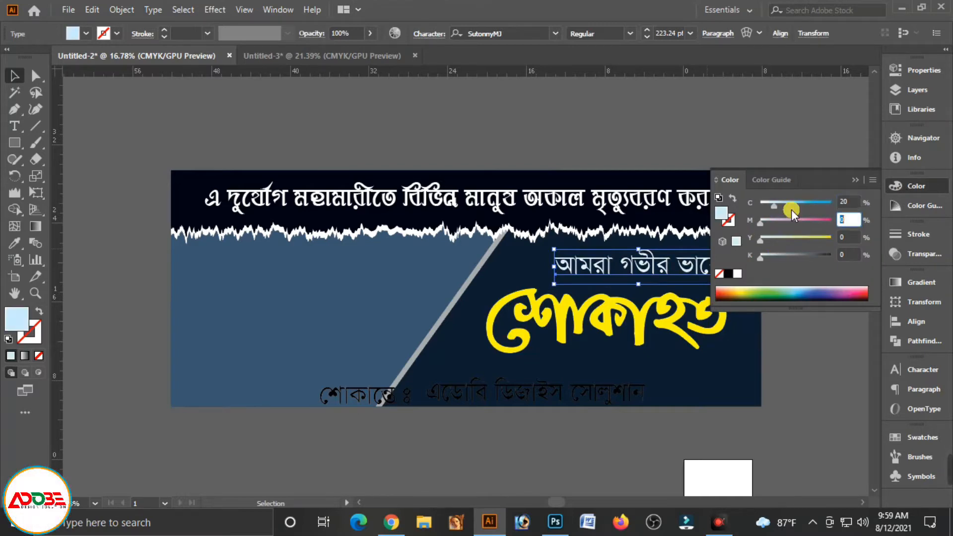
Move the two remaining black text pieces together to the lower part of the navy area and deselect them
{"action": "left_click", "coordinate": [382, 397]}
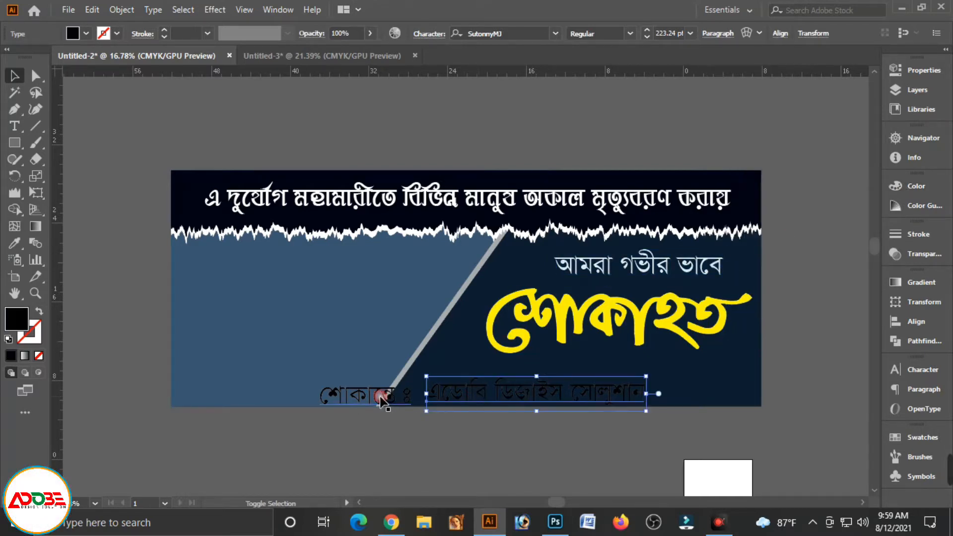
{"action": "left_click_drag", "start_coordinate": [407, 396], "coordinate": [478, 392]}
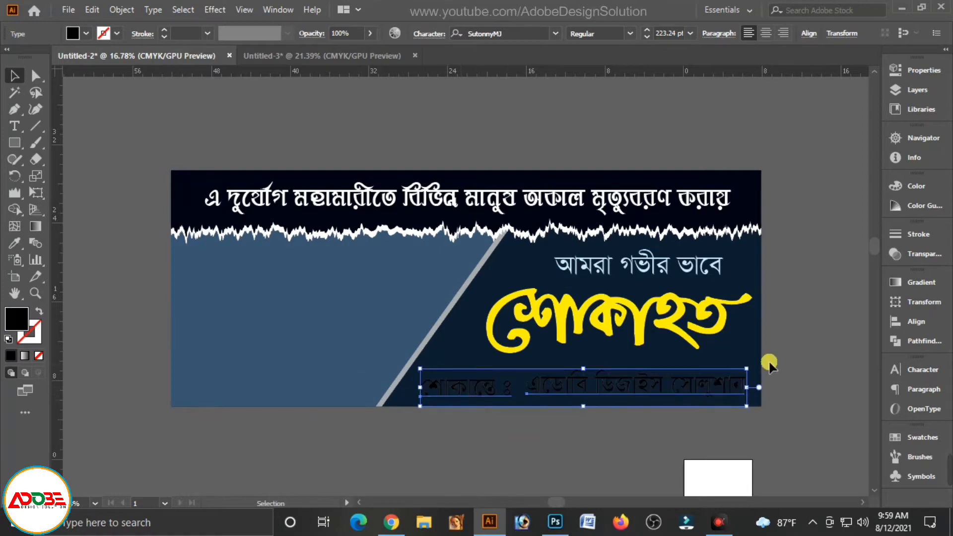
{"action": "left_click", "coordinate": [768, 359]}
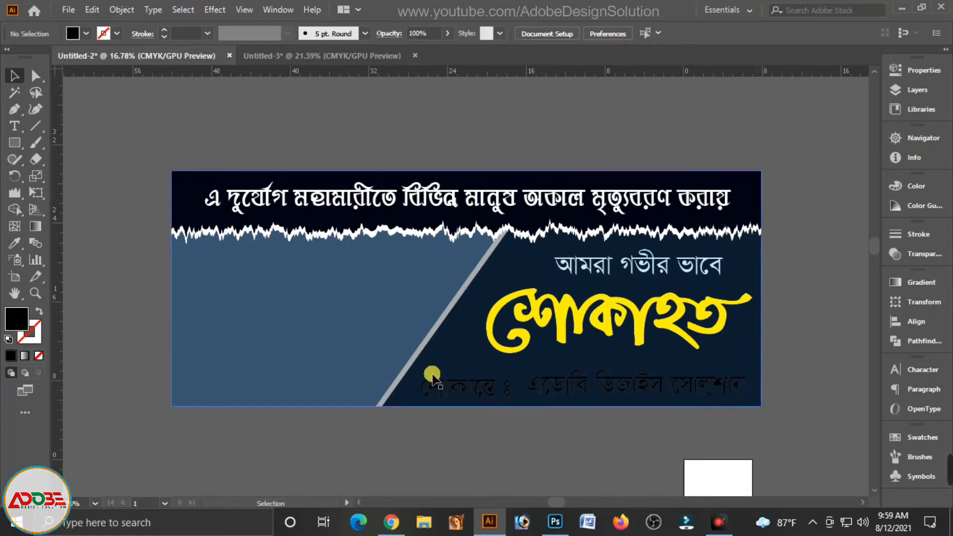
Fill both text pieces at the bottom of the navy area with white and deselect them
{"action": "left_click", "coordinate": [749, 285]}
{"action": "left_click", "coordinate": [676, 385]}
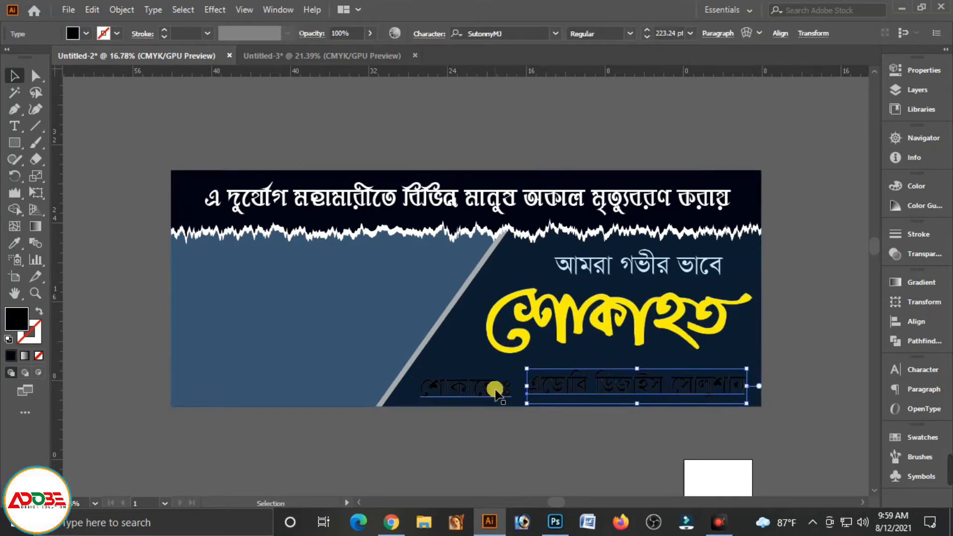
{"action": "left_click", "coordinate": [675, 320]}
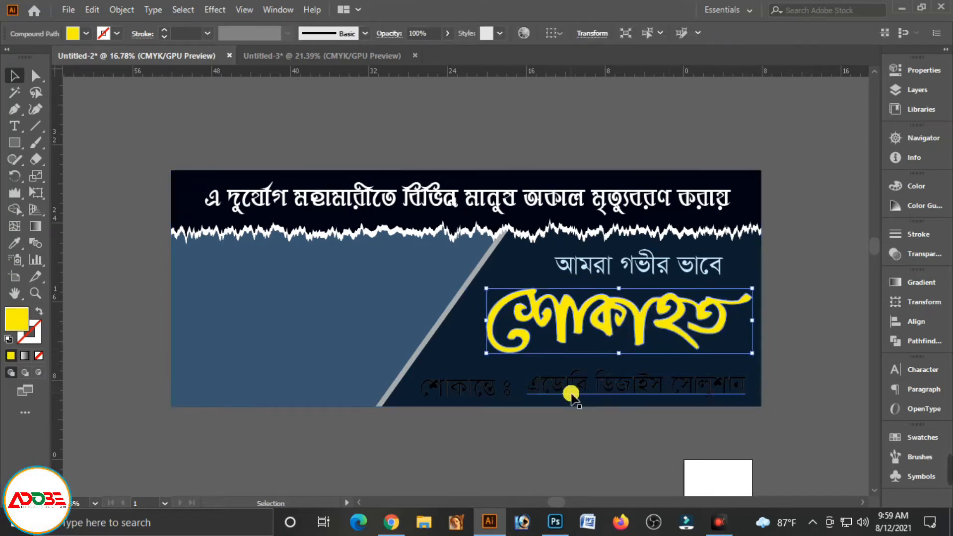
{"action": "left_click", "coordinate": [570, 395]}
{"action": "left_click", "coordinate": [494, 385], "text": "shift"}
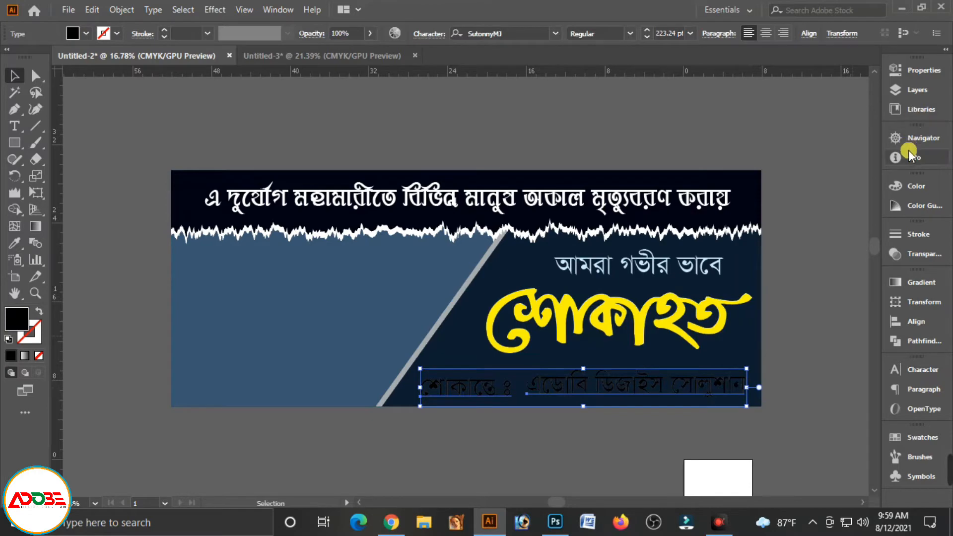
{"action": "left_click", "coordinate": [916, 186]}
{"action": "left_click_drag", "start_coordinate": [754, 256], "coordinate": [753, 256]}
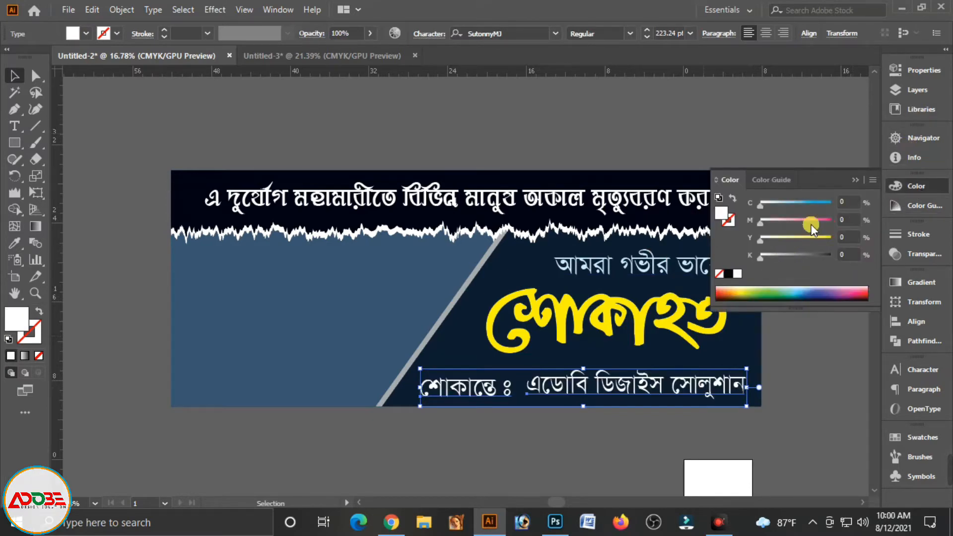
{"action": "left_click", "coordinate": [854, 180]}
{"action": "left_click", "coordinate": [791, 255]}
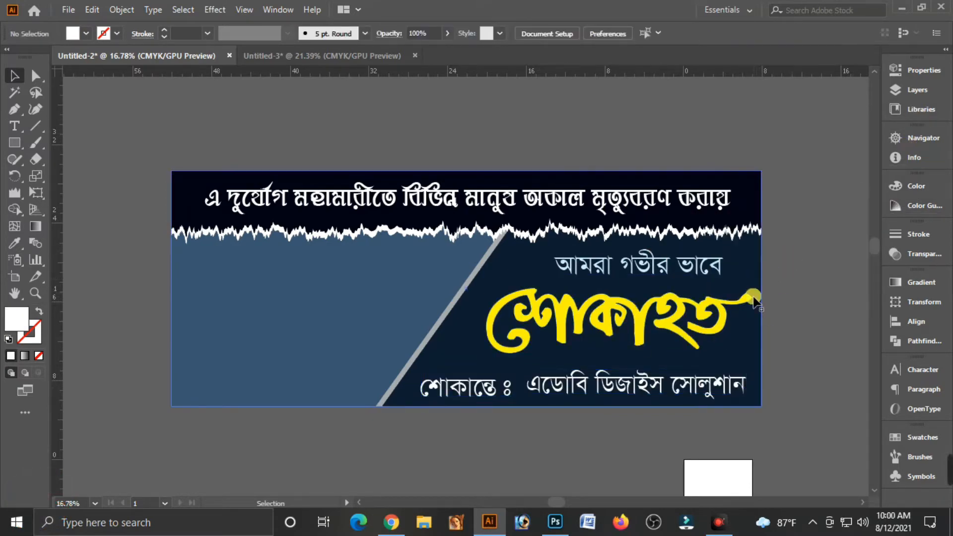
Create an offset path of -1 in from the navy background rectangle and bring the inner rectangle to the front
{"action": "left_click", "coordinate": [754, 271]}
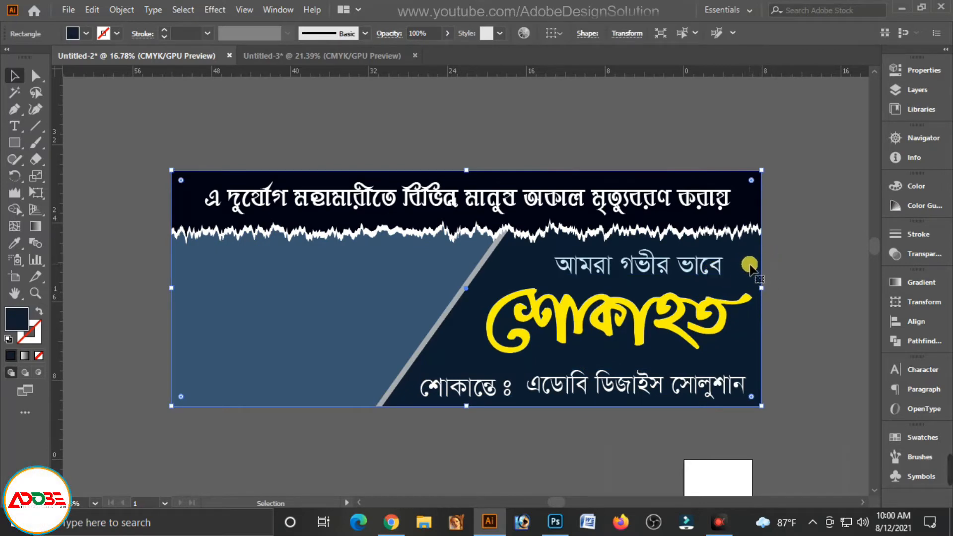
{"action": "left_click", "coordinate": [182, 33]}
{"action": "left_click", "coordinate": [117, 10]}
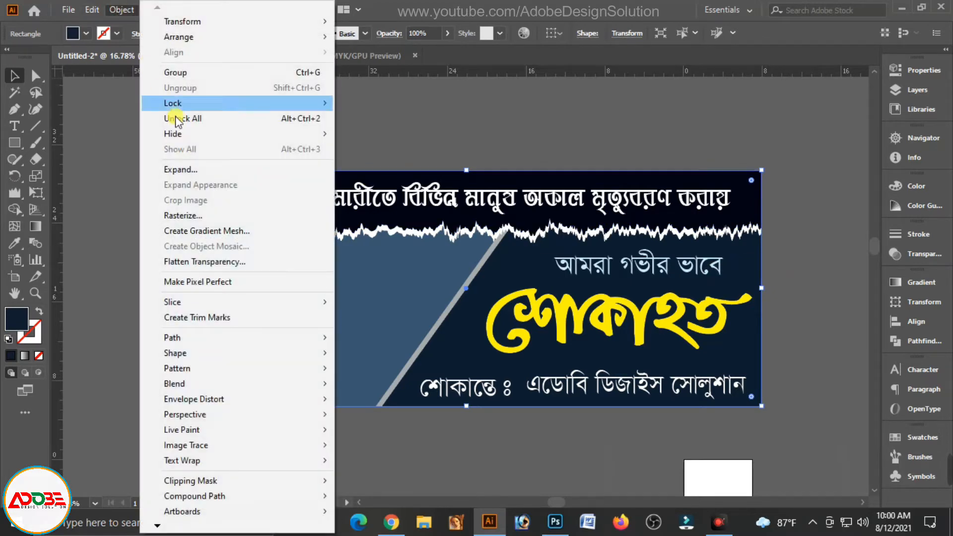
{"action": "mouse_move", "coordinate": [175, 337]}
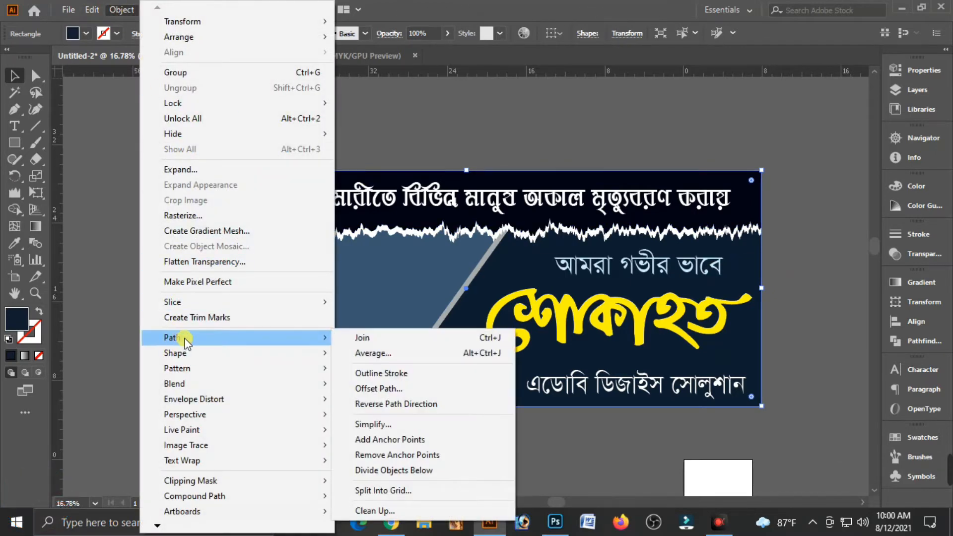
{"action": "left_click", "coordinate": [394, 392]}
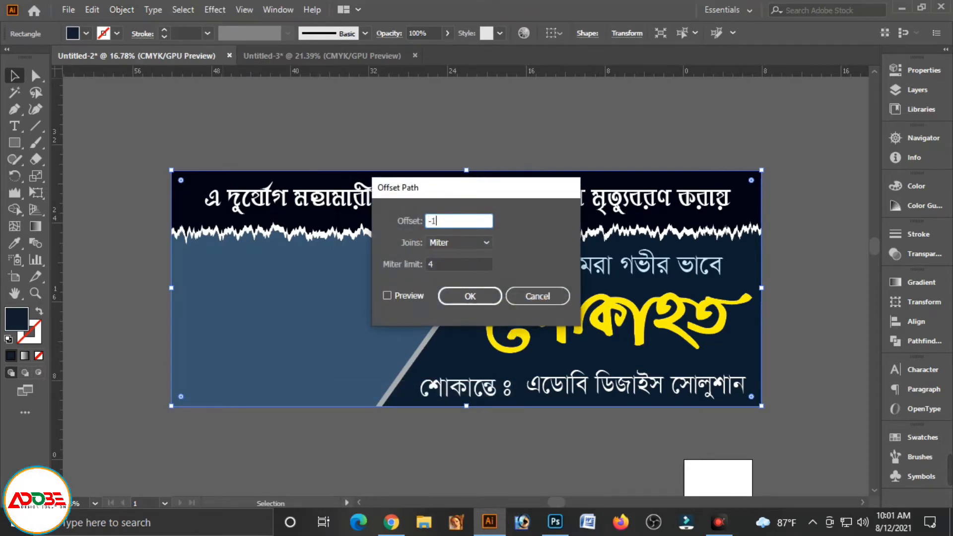
{"action": "left_click", "coordinate": [388, 295]}
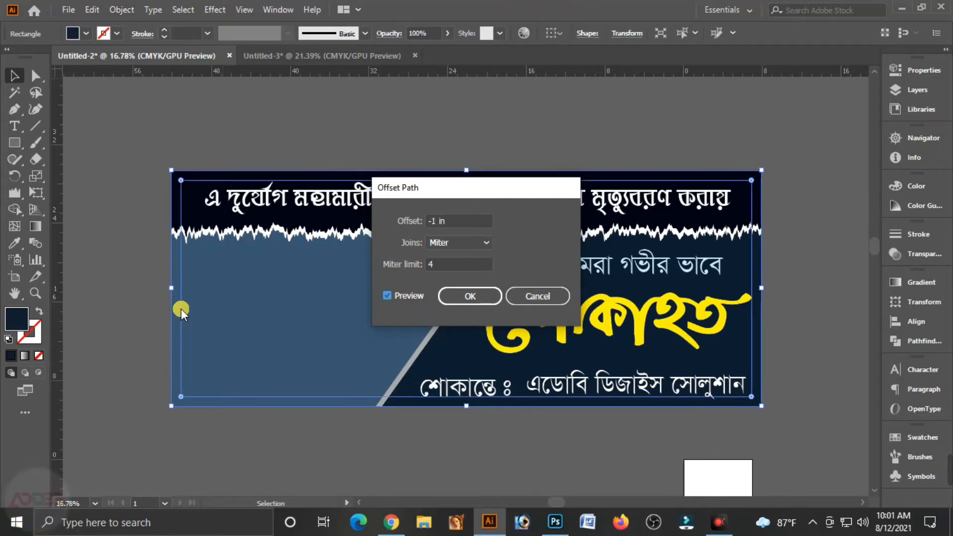
{"action": "left_click", "coordinate": [483, 296]}
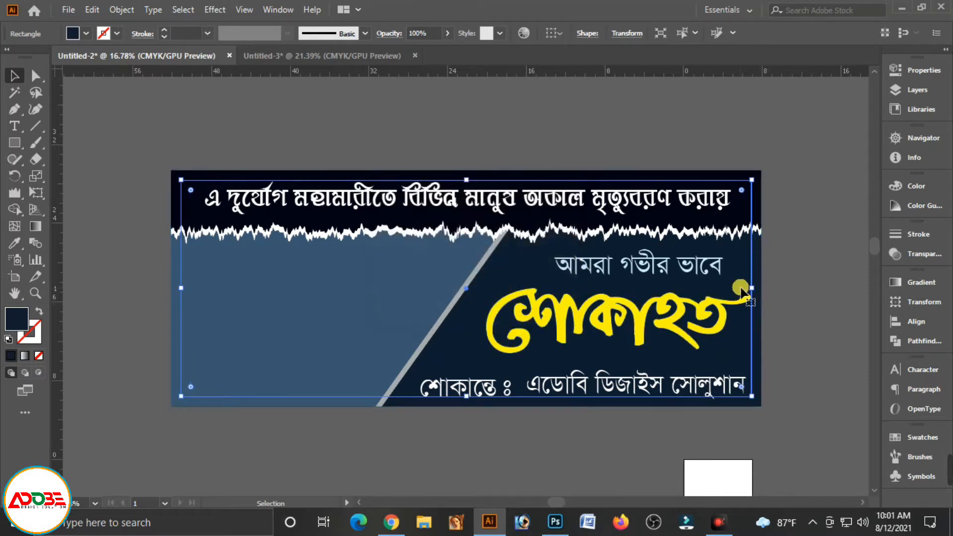
{"action": "key", "text": "ctrl+shift+bracketright"}
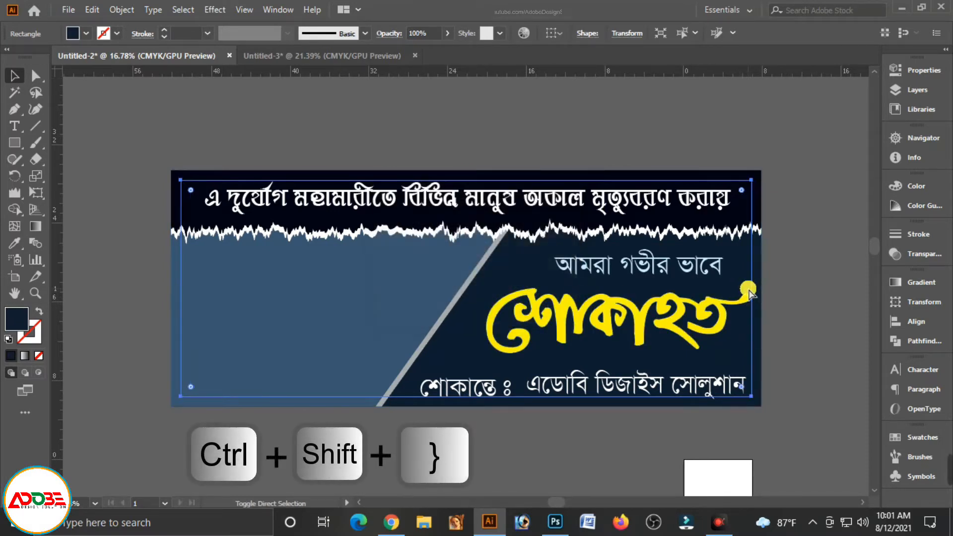
{"action": "key", "text": "ctrl+shift+bracketright"}
Turn the inner rectangle into an unfilled frame with a white 4 pt stroke and deselect it
{"action": "left_click", "coordinate": [38, 313]}
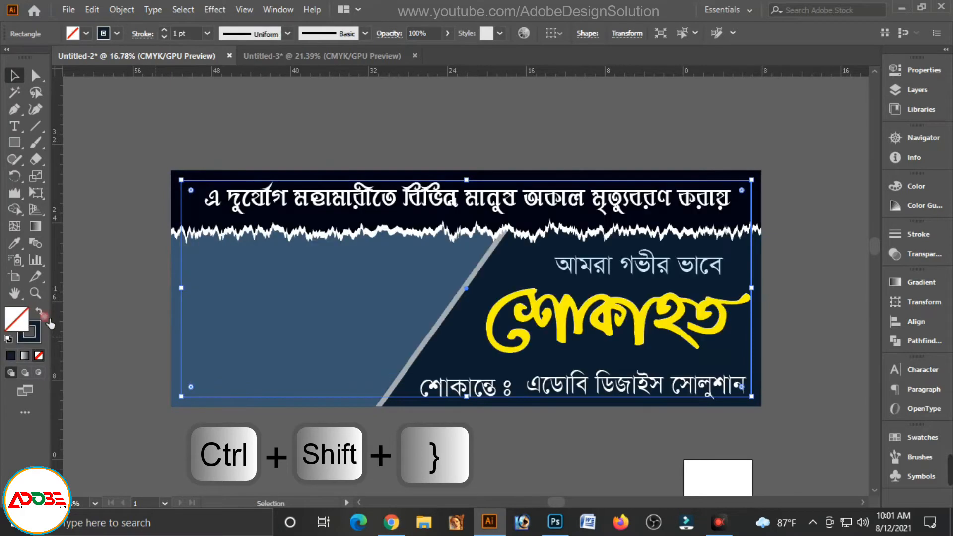
{"action": "left_click", "coordinate": [930, 182]}
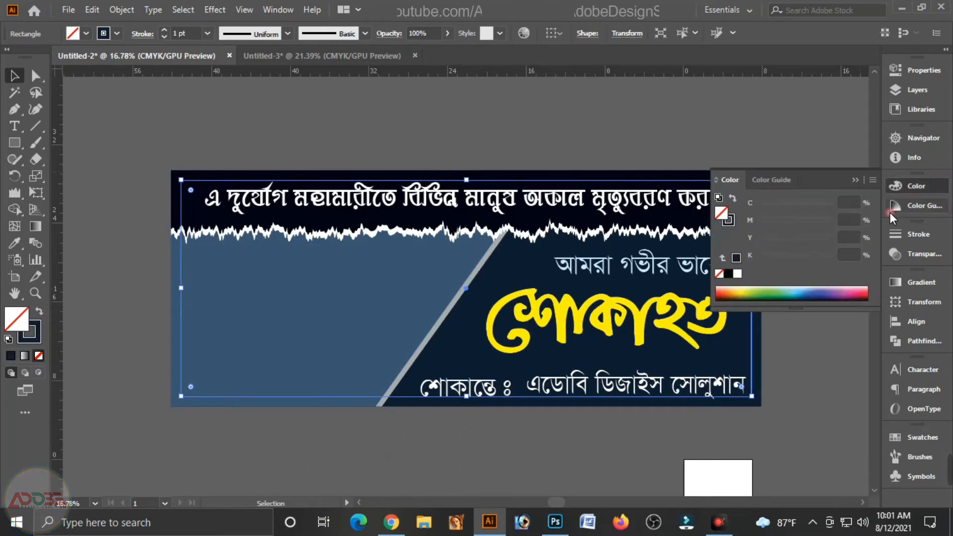
{"action": "left_click", "coordinate": [737, 273]}
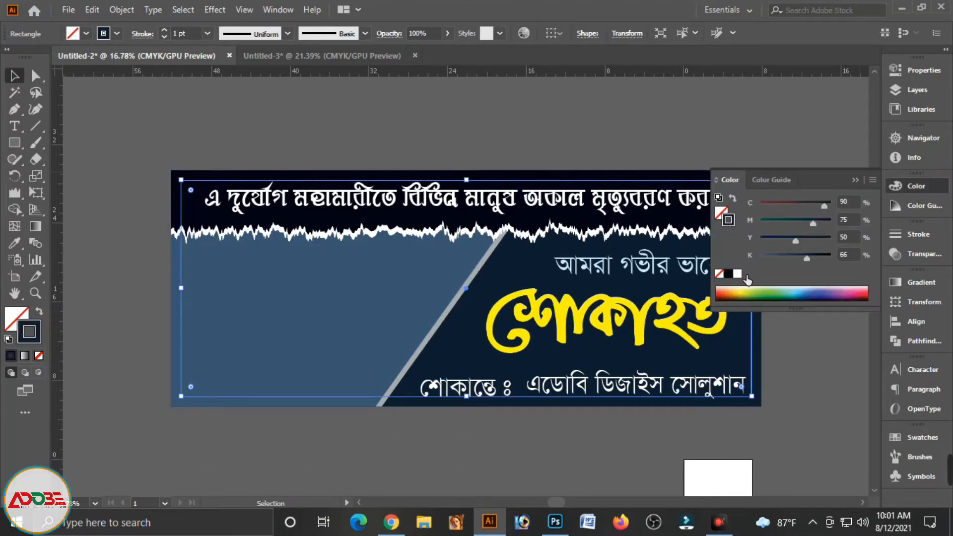
{"action": "left_click", "coordinate": [165, 30]}
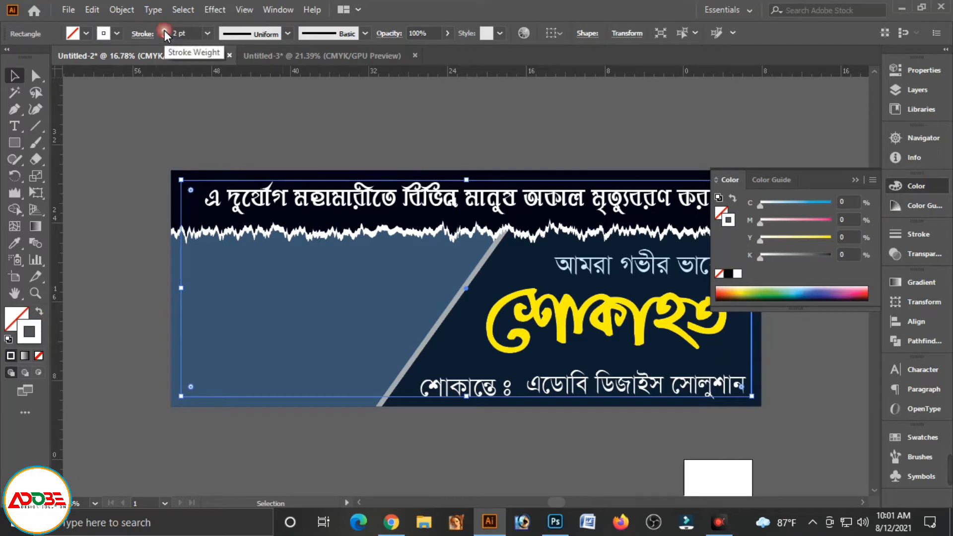
{"action": "left_click", "coordinate": [164, 31]}
{"action": "left_click", "coordinate": [165, 30]}
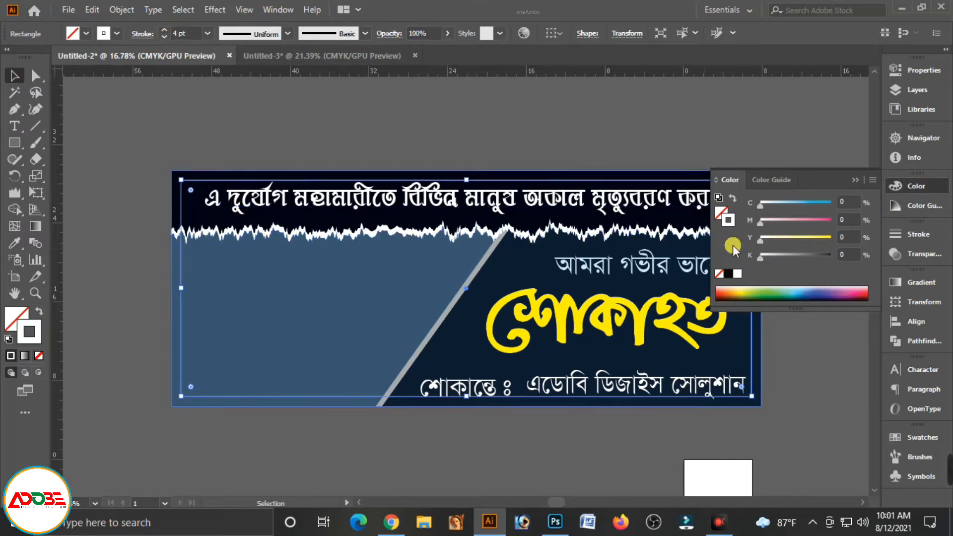
{"action": "left_click", "coordinate": [854, 180]}
{"action": "left_click", "coordinate": [634, 166]}
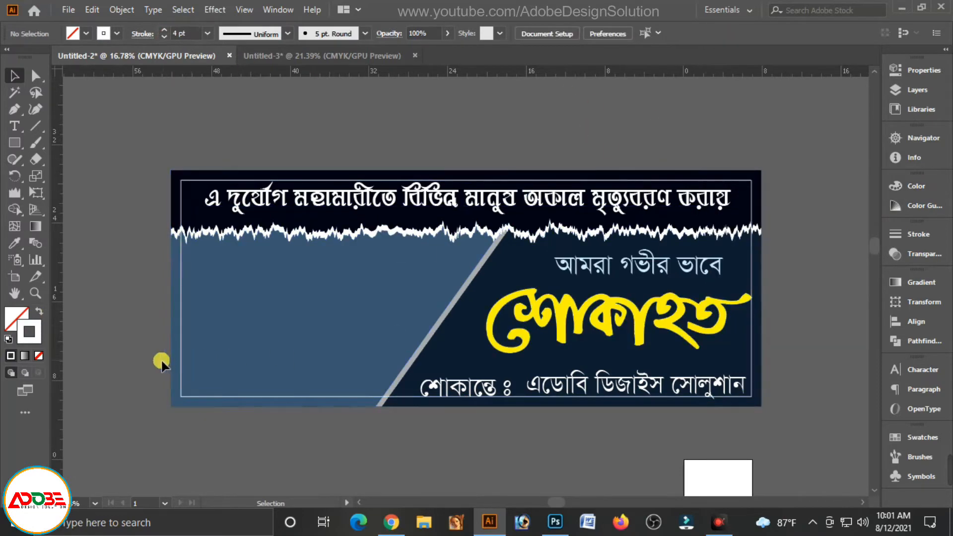
Turn the white inner frame's stroke into a dashed line with 30 pt dashes and deselect the frame
{"action": "left_click", "coordinate": [182, 350]}
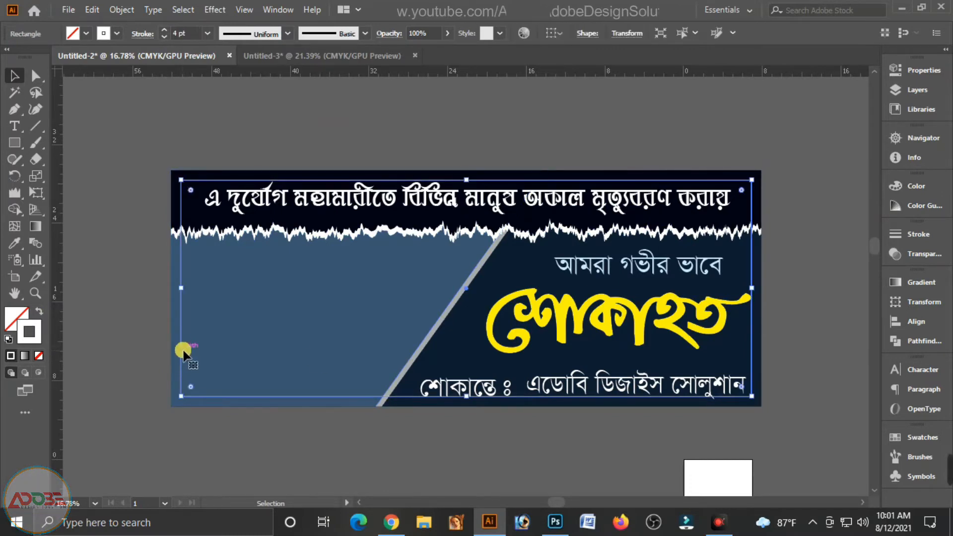
{"action": "left_click", "coordinate": [928, 254]}
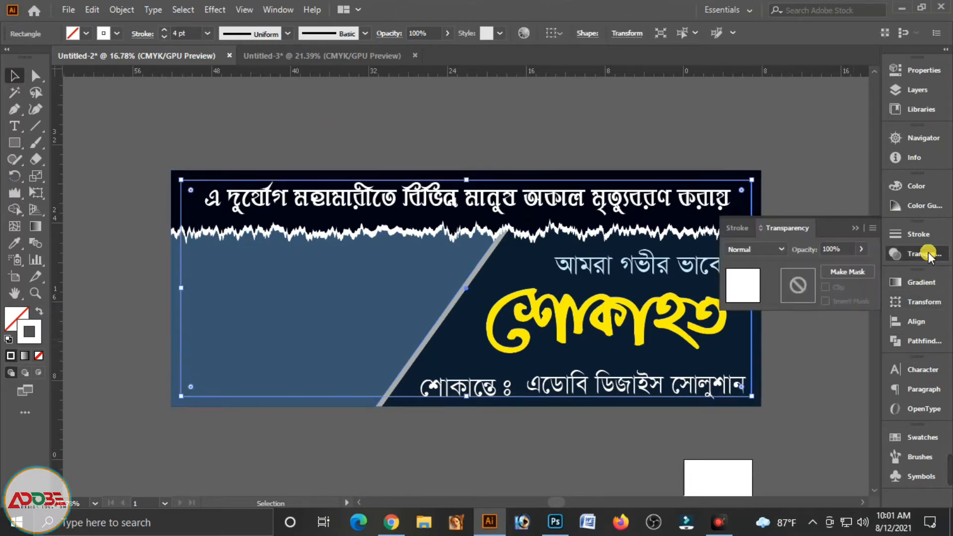
{"action": "left_click", "coordinate": [916, 235]}
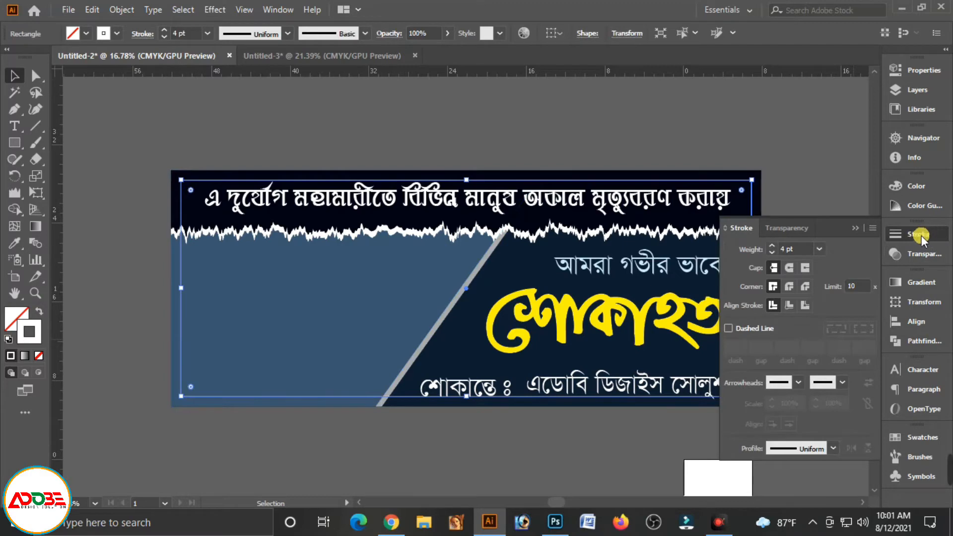
{"action": "left_click", "coordinate": [728, 328]}
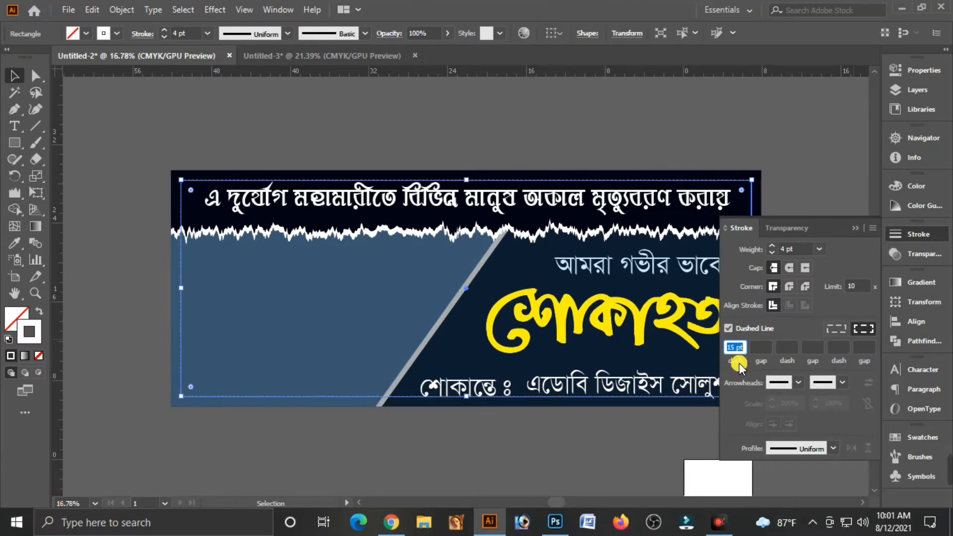
{"action": "key", "text": "Down"}
{"action": "key", "text": "Down"}
{"action": "key", "text": "Down"}
{"action": "key", "text": "Down"}
{"action": "key", "text": "Down"}
{"action": "key", "text": "Down"}
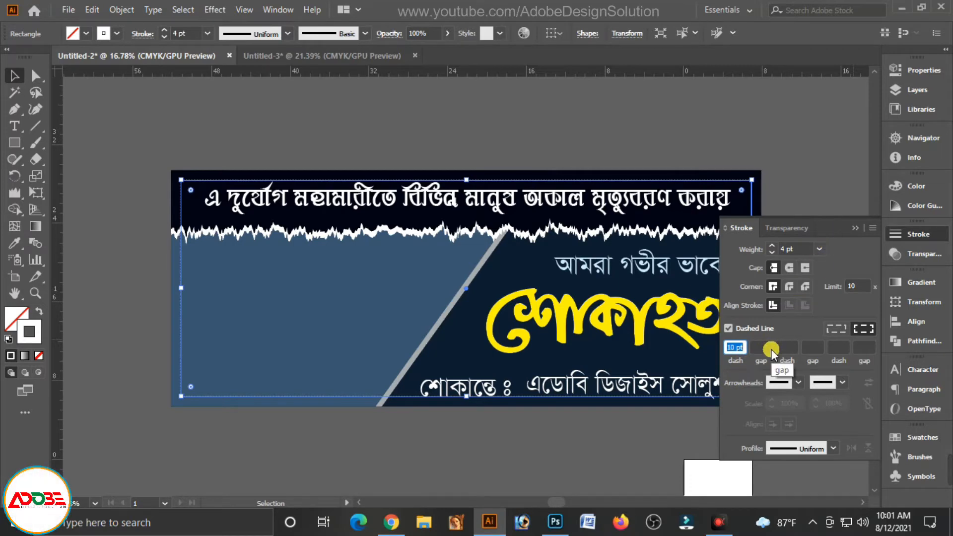
{"action": "key", "text": "Down"}
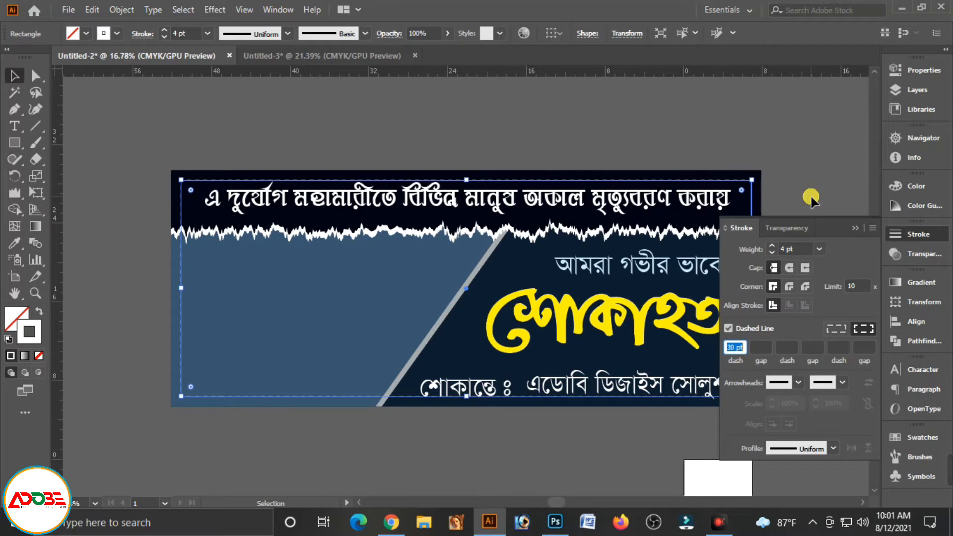
{"action": "left_click", "coordinate": [811, 193]}
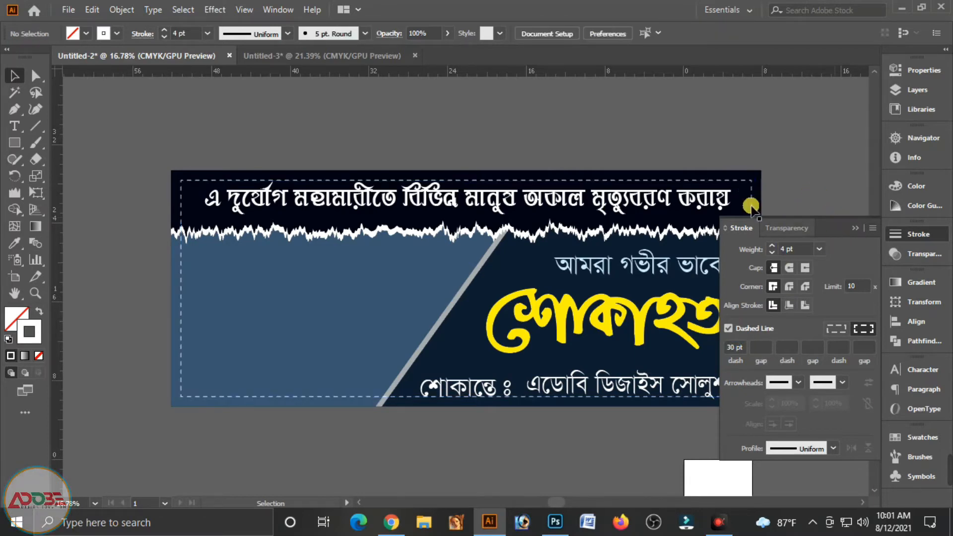
Set the inner frame's dash length to 25 pt and deselect the frame
{"action": "left_click", "coordinate": [752, 190]}
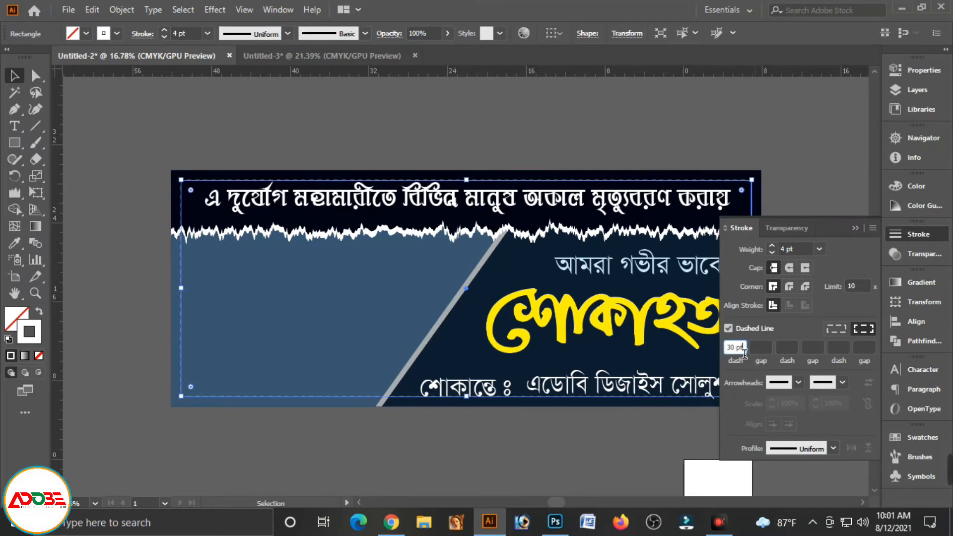
{"action": "type", "text": "25"}
{"action": "key", "text": "Return"}
{"action": "left_click", "coordinate": [854, 228]}
{"action": "left_click", "coordinate": [801, 190]}
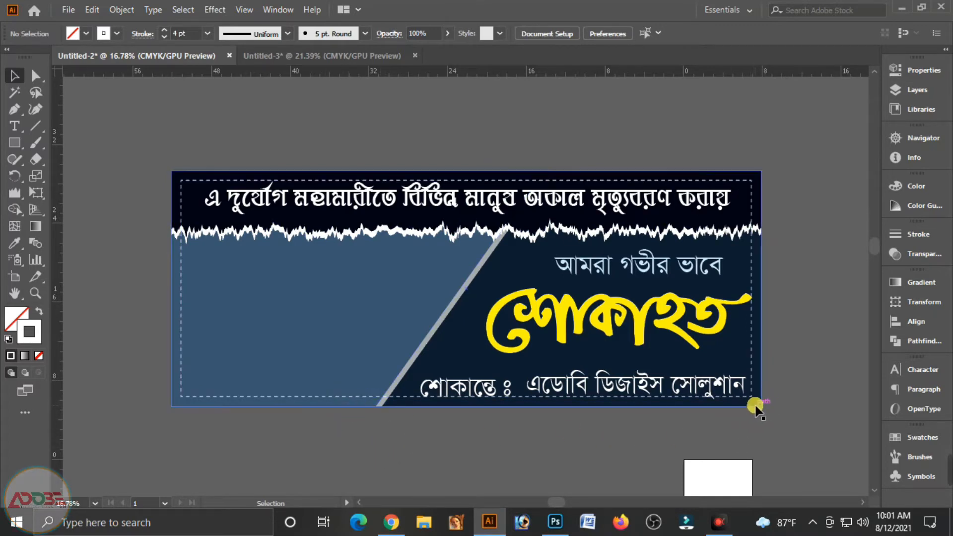
Copy the navy background rectangle, paste it in front and shrink it to a strip about 60 by 2.6 in behind the bottom text
{"action": "left_click", "coordinate": [721, 361]}
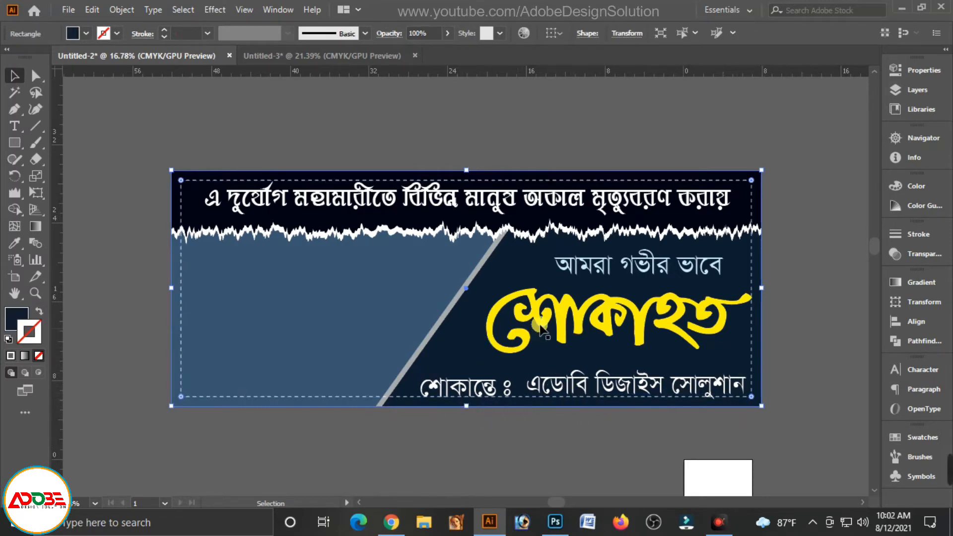
{"action": "left_click", "coordinate": [92, 9]}
{"action": "left_click", "coordinate": [114, 77]}
{"action": "left_click", "coordinate": [92, 10]}
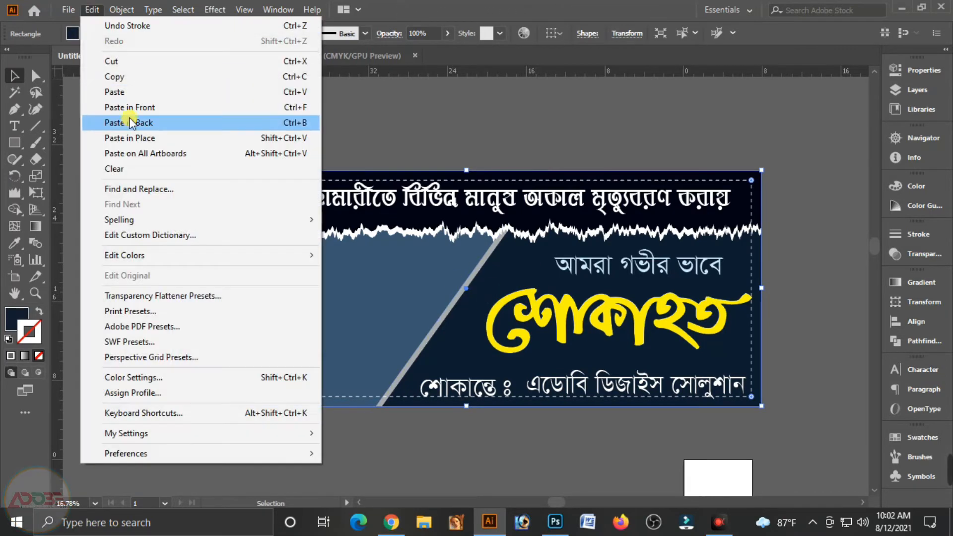
{"action": "left_click", "coordinate": [129, 107]}
{"action": "left_click_drag", "start_coordinate": [467, 404], "coordinate": [471, 397]}
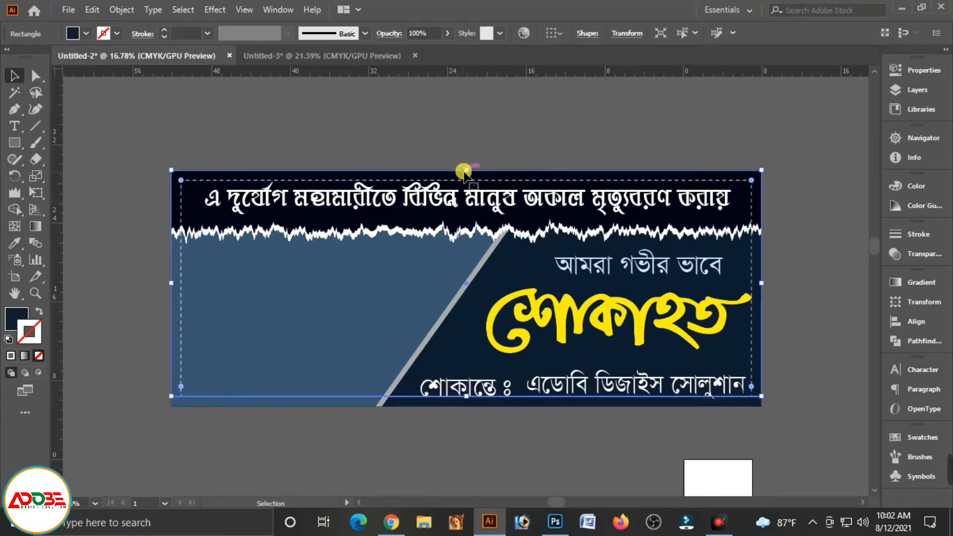
{"action": "left_click_drag", "start_coordinate": [466, 171], "coordinate": [455, 375]}
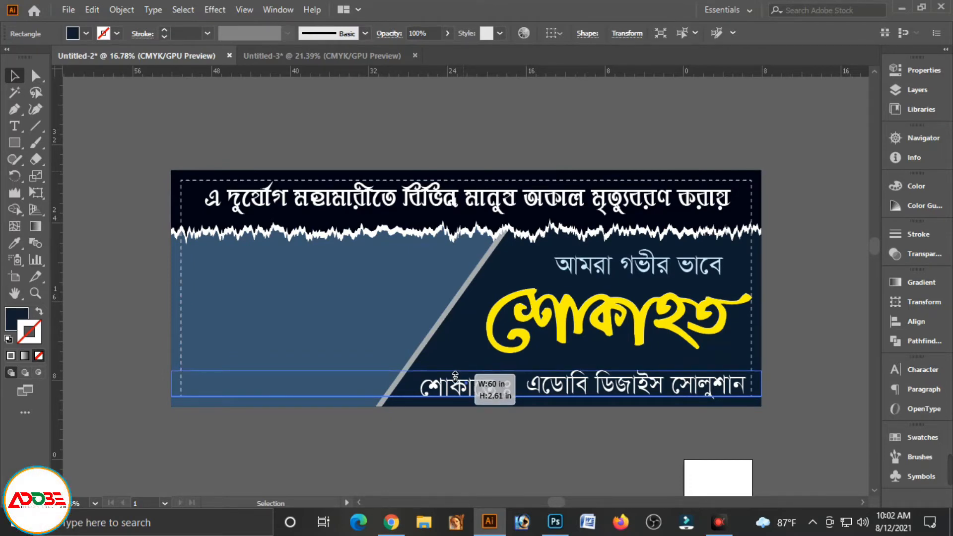
Darken the strip behind the bottom text by setting its fill's black value to 86% and deselect it
{"action": "left_click", "coordinate": [909, 195]}
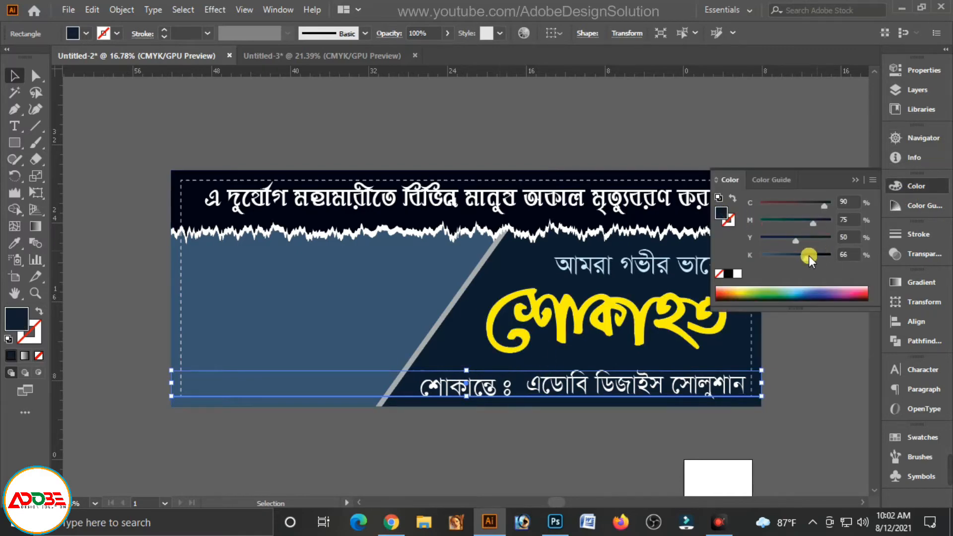
{"action": "mouse_move", "coordinate": [808, 255]}
{"action": "left_mouse_down"}
{"action": "mouse_move", "coordinate": [763, 255]}
{"action": "mouse_move", "coordinate": [820, 257]}
{"action": "left_mouse_up"}
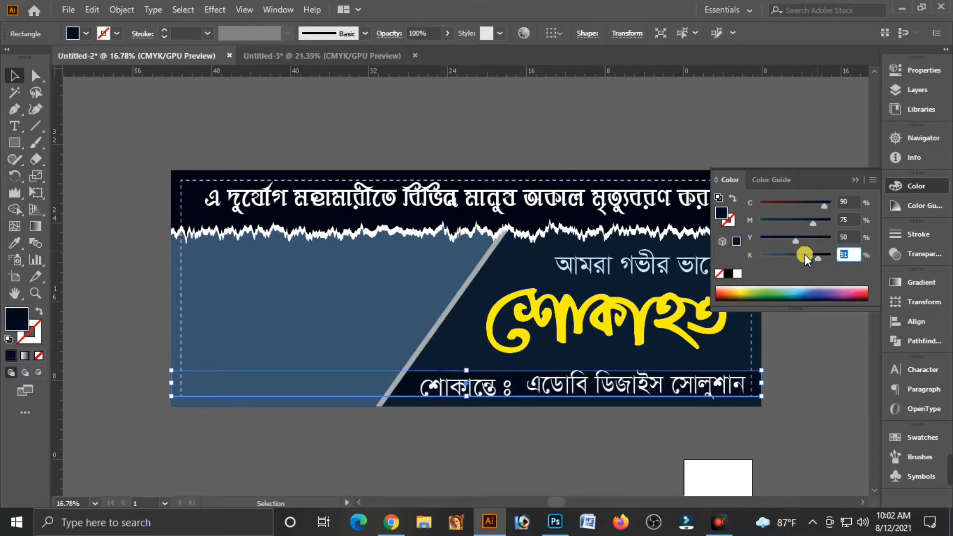
{"action": "type", "text": "86"}
{"action": "key", "text": "Tab"}
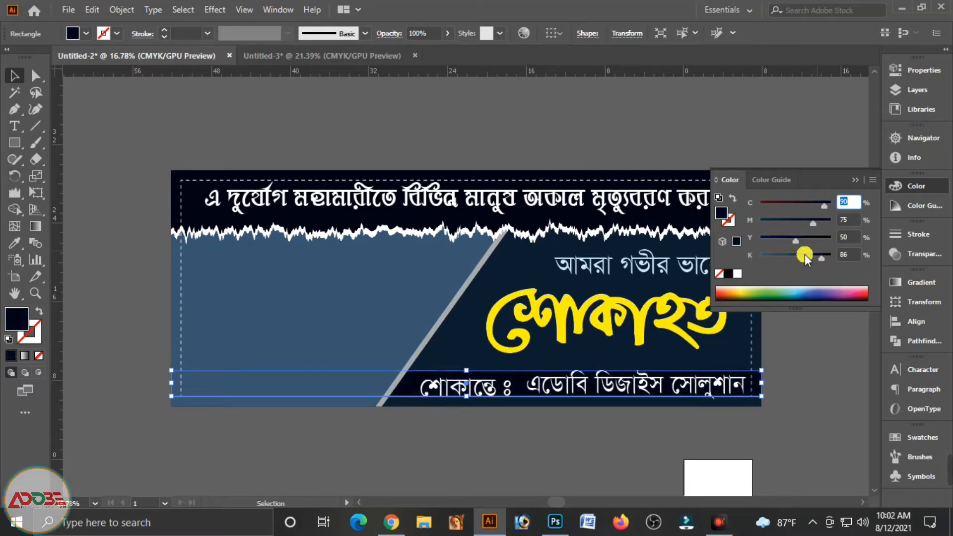
{"action": "left_click", "coordinate": [852, 180]}
{"action": "left_click", "coordinate": [847, 134]}
Change the font of both white text pieces on the dark strip to RatoolMJ Regular
{"action": "left_click", "coordinate": [469, 389]}
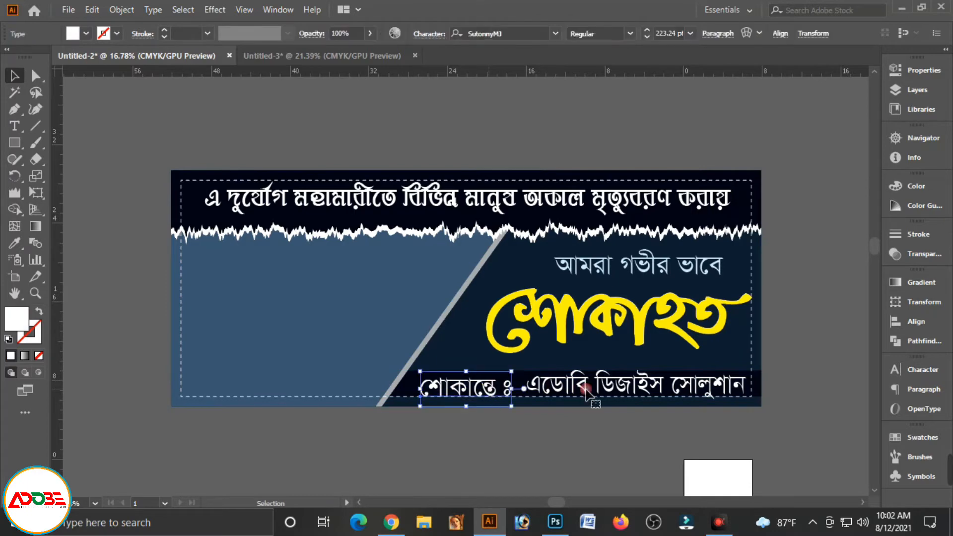
{"action": "left_click", "coordinate": [586, 391], "text": "shift"}
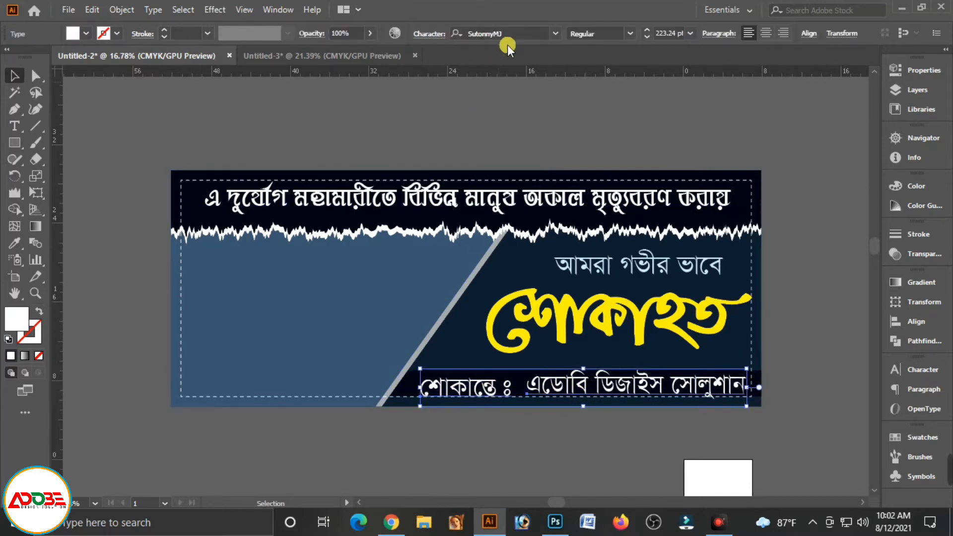
{"action": "type", "text": "Ra"}
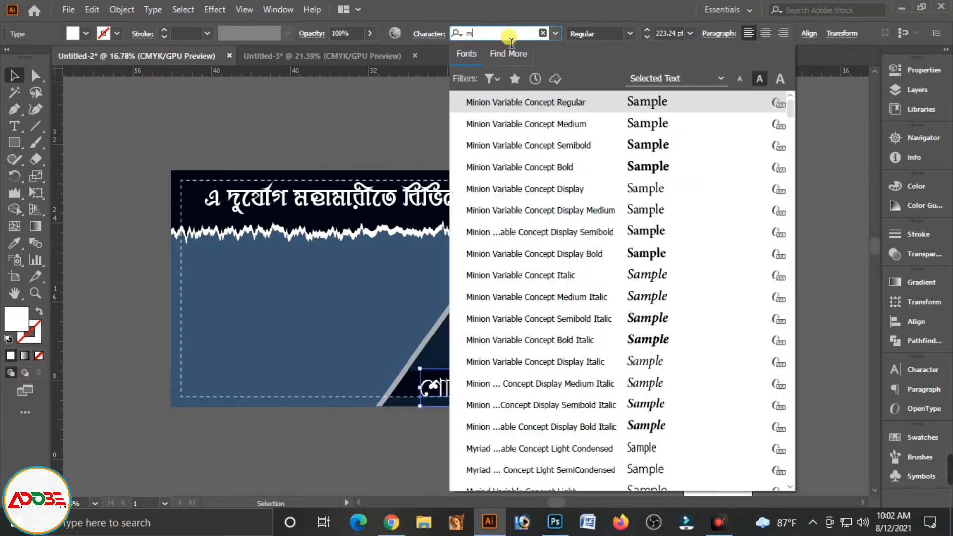
{"action": "type", "text": "to"}
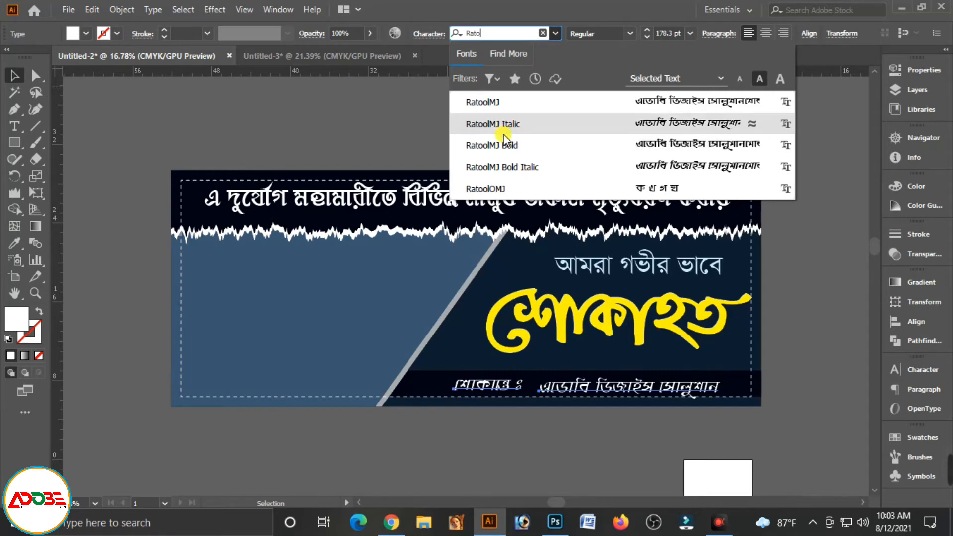
{"action": "left_click", "coordinate": [497, 102]}
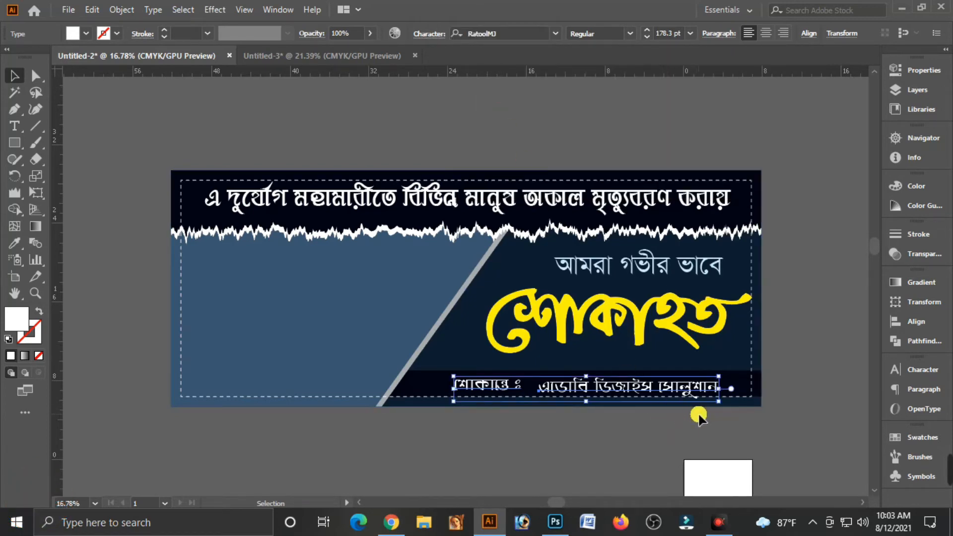
Enlarge both text pieces together to about 199 pt, nudge them up within the dark strip and deselect them
{"action": "left_click_drag", "start_coordinate": [720, 401], "coordinate": [739, 420]}
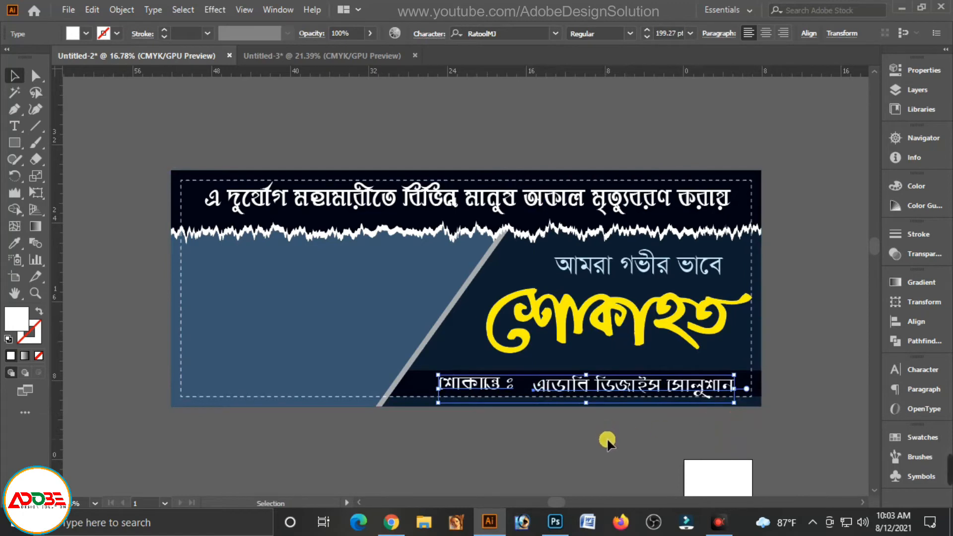
{"action": "key", "text": "Up"}
{"action": "key", "text": "Up"}
{"action": "key", "text": "Up"}
{"action": "key", "text": "Up"}
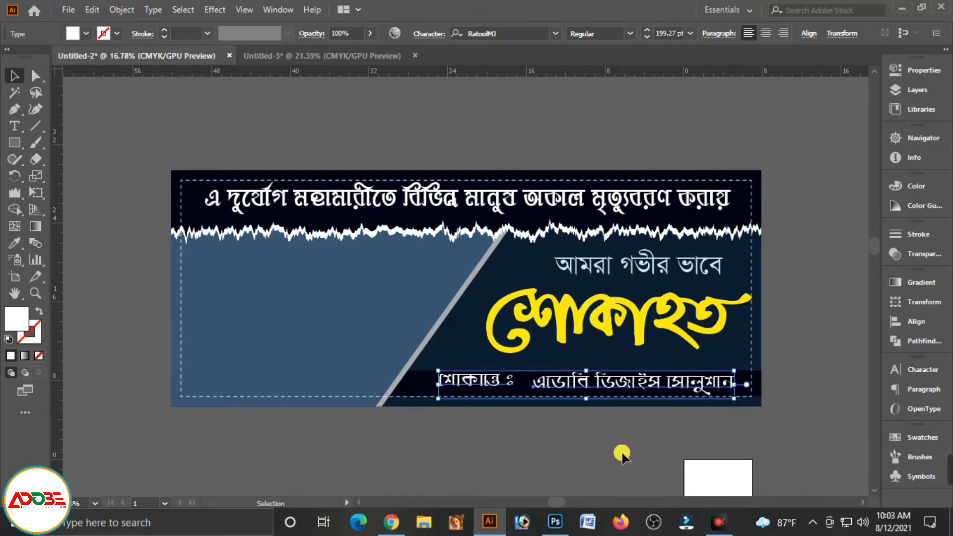
{"action": "left_click", "coordinate": [589, 450]}
Nudge the shorter text piece down slightly and extend the dark strip's upper edge slightly upwards
{"action": "left_click", "coordinate": [497, 380]}
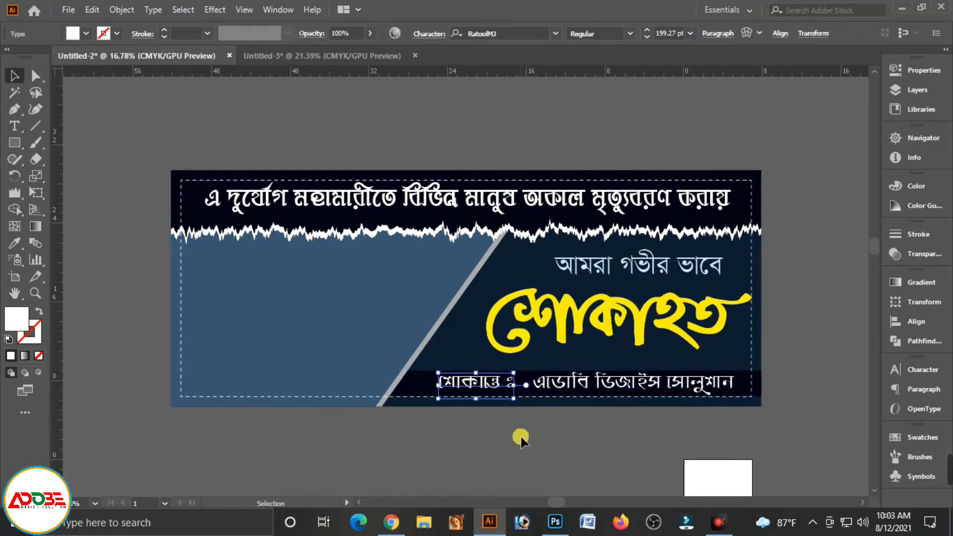
{"action": "left_click", "coordinate": [748, 375]}
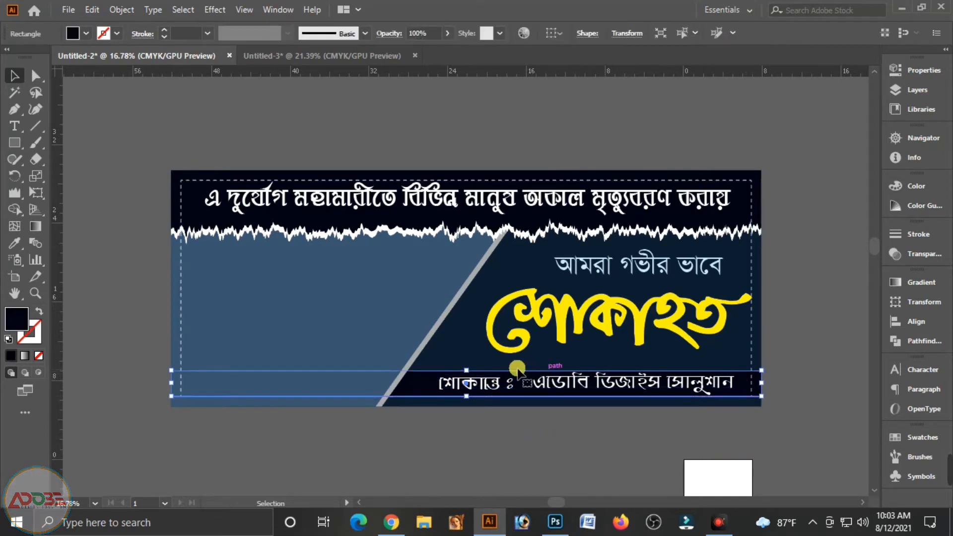
{"action": "left_click_drag", "start_coordinate": [467, 370], "coordinate": [466, 367]}
Fill both text pieces on the dark strip with light blue at 40% cyan and deselect them
{"action": "left_click", "coordinate": [624, 390]}
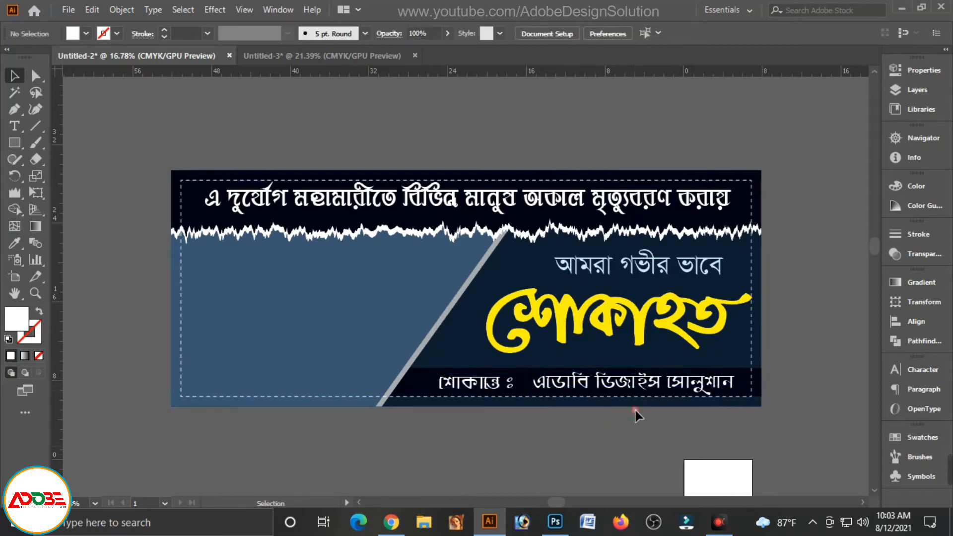
{"action": "left_click", "coordinate": [624, 390], "text": "shift"}
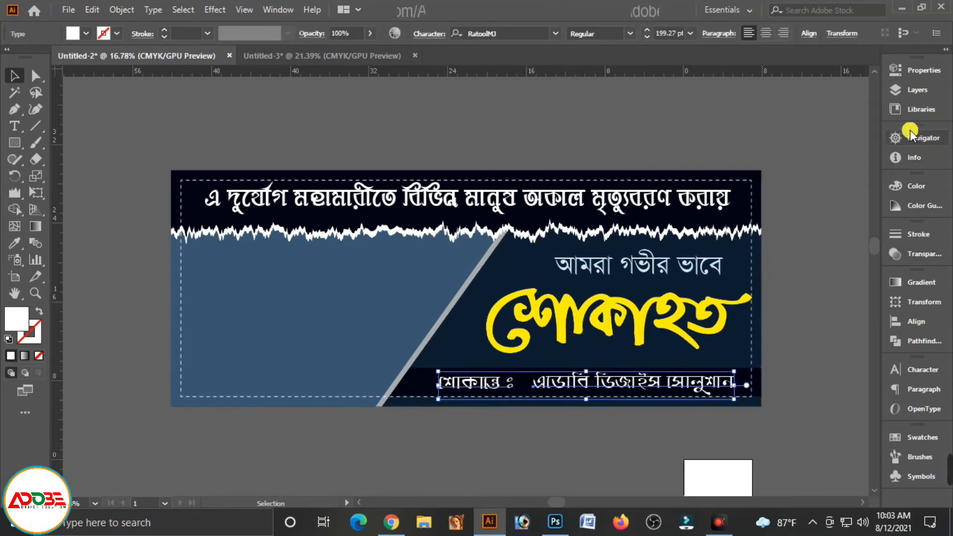
{"action": "left_click", "coordinate": [907, 187]}
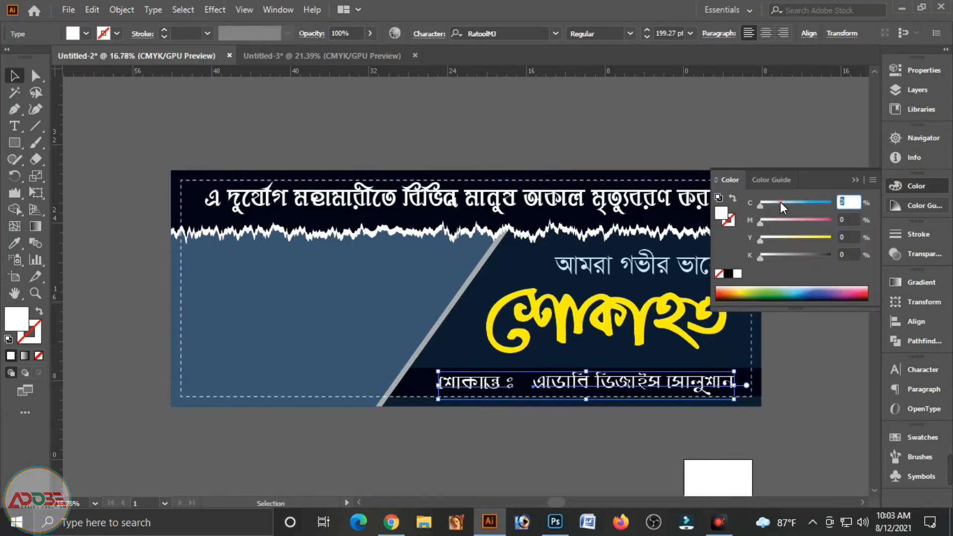
{"action": "type", "text": "40"}
{"action": "key", "text": "Tab"}
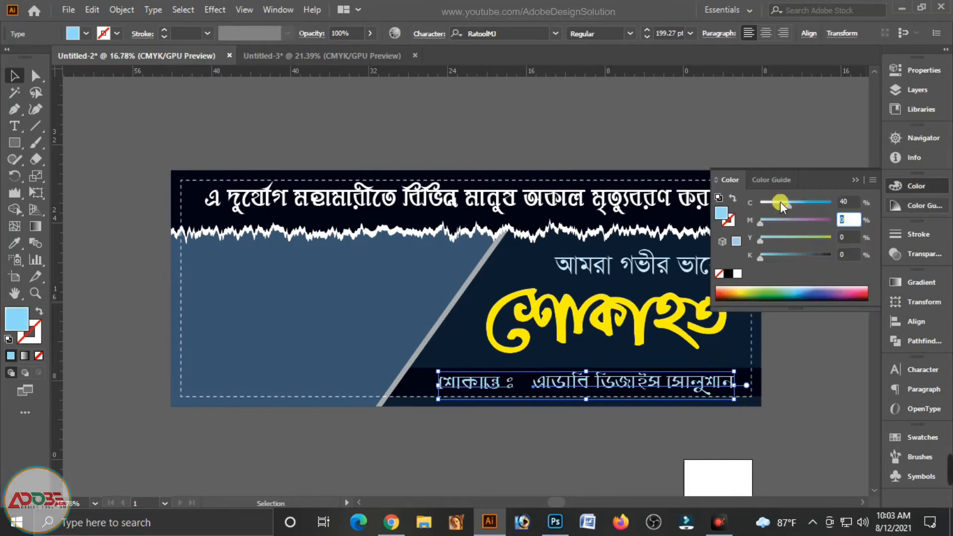
{"action": "left_click", "coordinate": [846, 177]}
{"action": "left_click", "coordinate": [800, 301]}
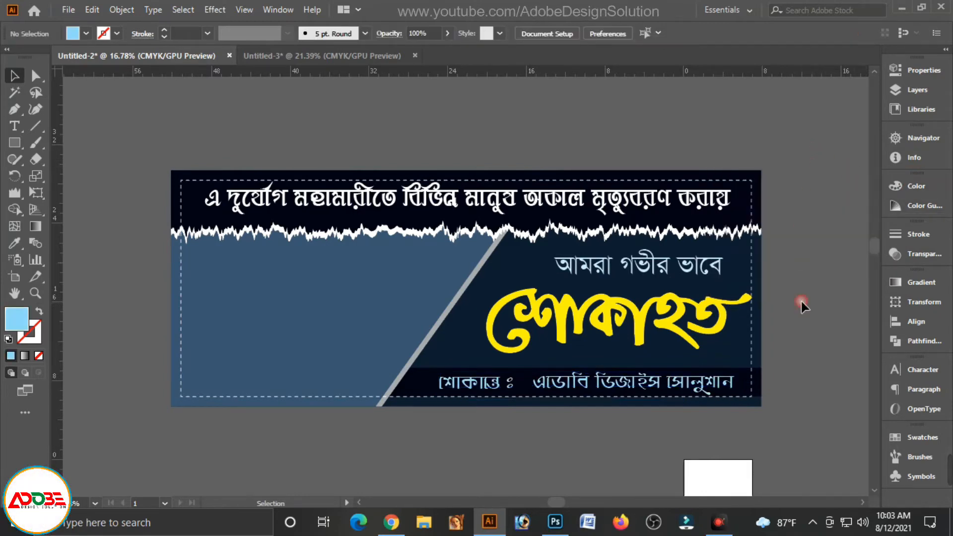
Change the font of the "আমরা গভীর ভাবে" line to BhairabMJ Bold and shift it left above the yellow text
{"action": "left_click", "coordinate": [689, 342]}
{"action": "left_click", "coordinate": [638, 265]}
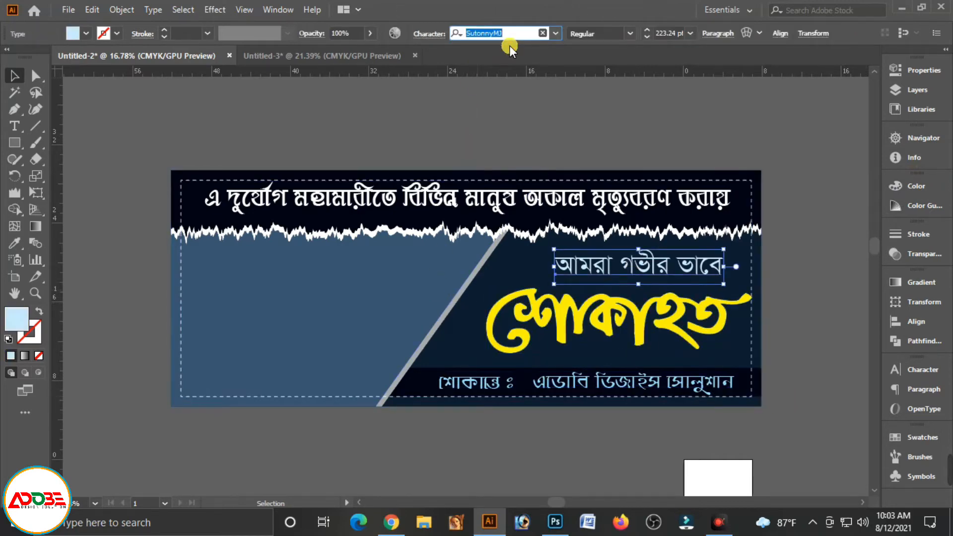
{"action": "type", "text": "b"}
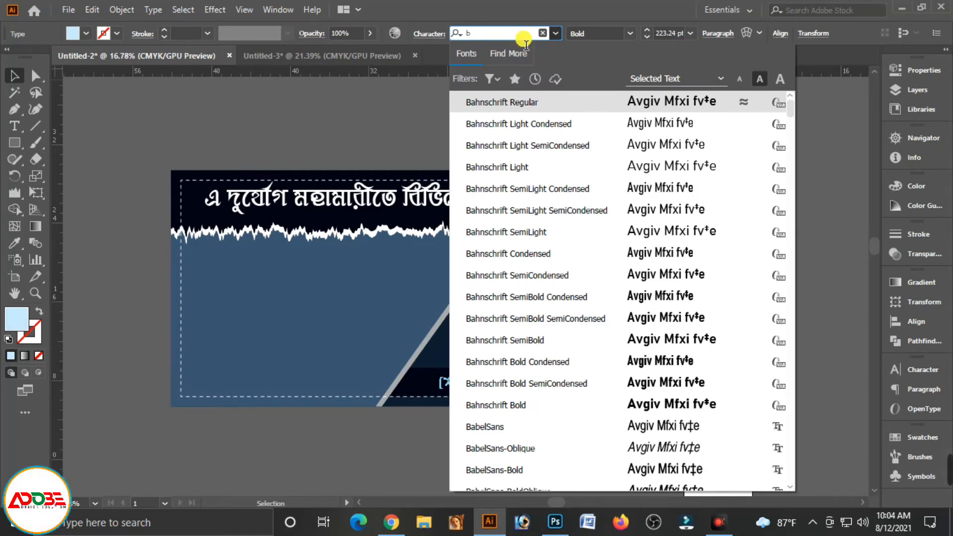
{"action": "type", "text": "ahaig"}
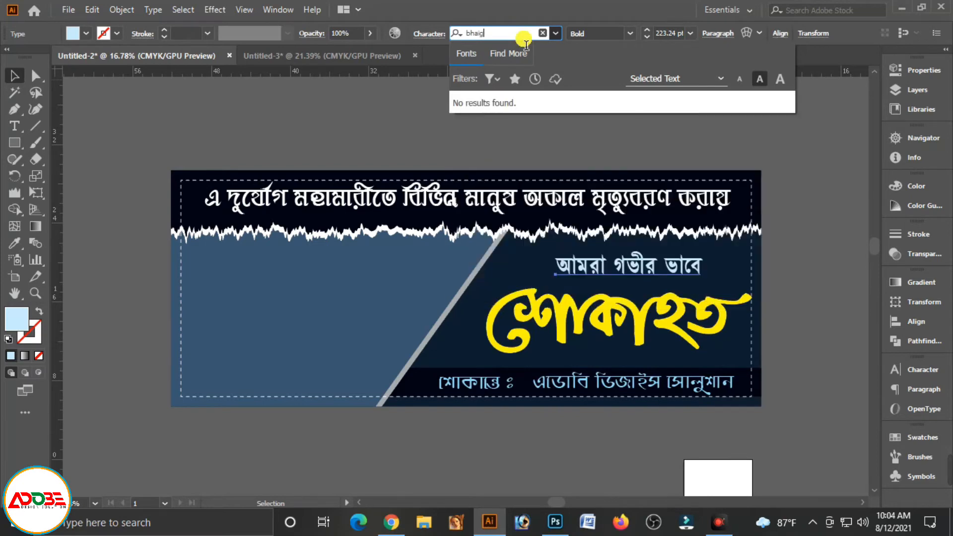
{"action": "key", "text": "BackSpace"}
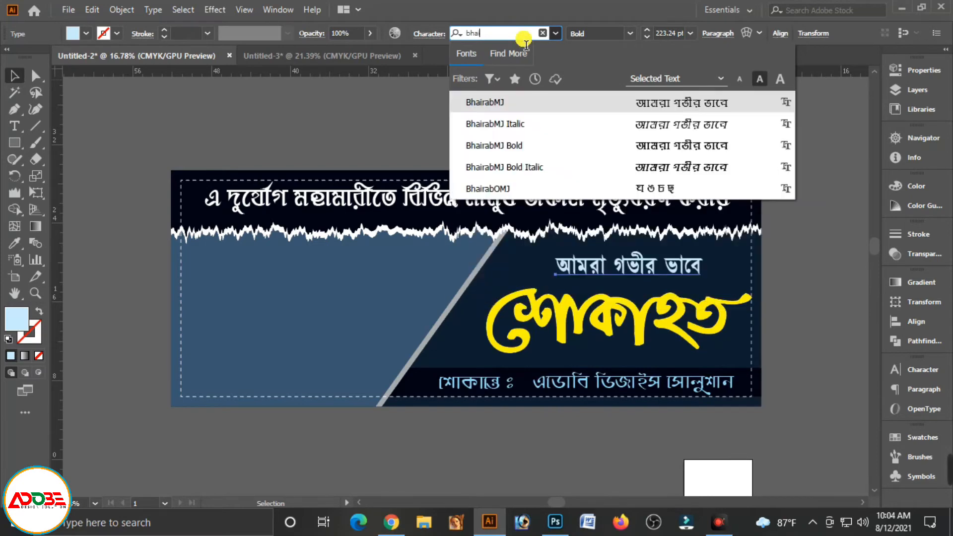
{"action": "left_click", "coordinate": [500, 146]}
{"action": "left_click_drag", "start_coordinate": [745, 266], "coordinate": [715, 265]}
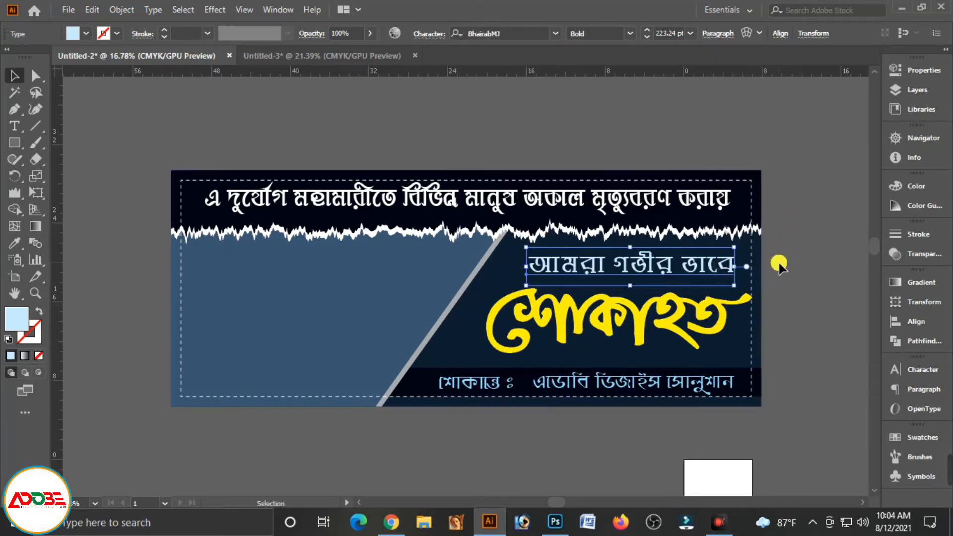
Nudge the "আমরা গভীর ভাবে" line slightly up towards the torn edge
{"action": "key", "text": "Up"}
{"action": "key", "text": "Up"}
{"action": "key", "text": "Up"}
{"action": "key", "text": "Up"}
{"action": "key", "text": "Up"}
{"action": "key", "text": "Up"}
{"action": "key", "text": "Up"}
{"action": "key", "text": "Up"}
{"action": "key", "text": "Up"}
{"action": "key", "text": "Up"}
{"action": "key", "text": "Up"}
{"action": "key", "text": "Up"}
{"action": "key", "text": "Up"}
{"action": "key", "text": "Up"}
{"action": "key", "text": "Up"}
{"action": "key", "text": "Up"}
{"action": "key", "text": "Up"}
{"action": "key", "text": "Up"}
{"action": "key", "text": "Up"}
{"action": "key", "text": "Up"}
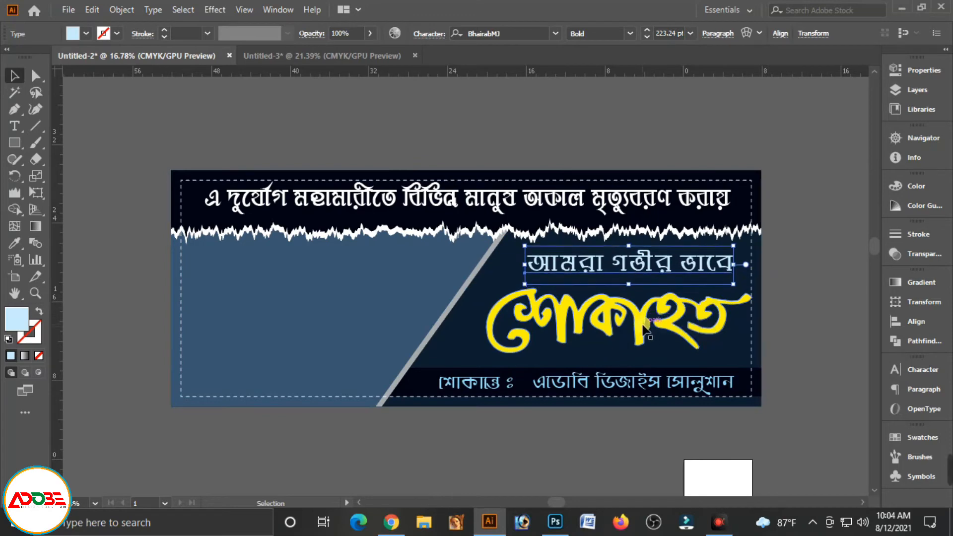
Nudge the yellow word "শোকাহত" up and slightly left beneath the light blue line, and deselect it
{"action": "left_click", "coordinate": [635, 327]}
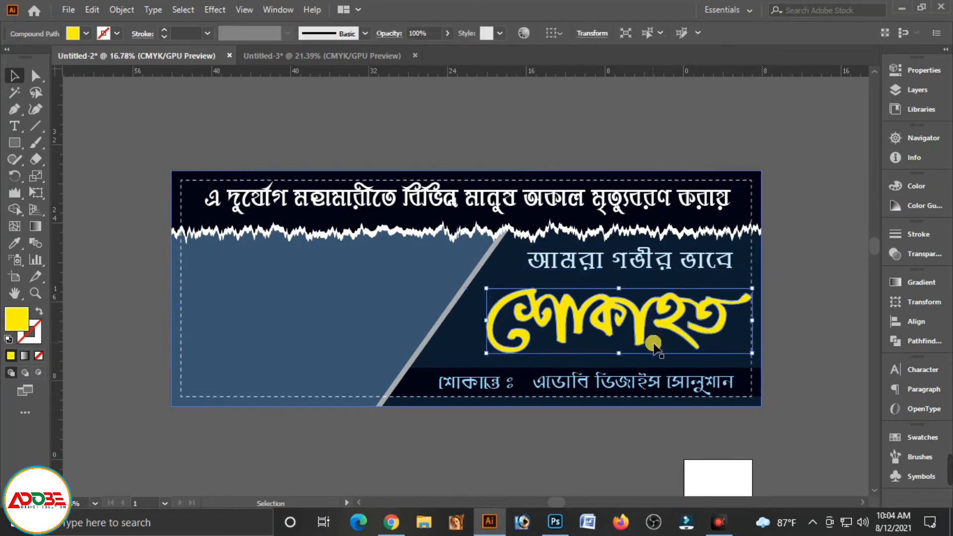
{"action": "key", "text": "Up"}
{"action": "key", "text": "Up"}
{"action": "key", "text": "Up"}
{"action": "key", "text": "Up"}
{"action": "key", "text": "Up"}
{"action": "key", "text": "Up"}
{"action": "key", "text": "Up"}
{"action": "key", "text": "Up"}
{"action": "key", "text": "Up"}
{"action": "key", "text": "Up"}
{"action": "key", "text": "Up"}
{"action": "key", "text": "Up"}
{"action": "key", "text": "Up"}
{"action": "key", "text": "Up"}
{"action": "key", "text": "Up"}
{"action": "key", "text": "Up"}
{"action": "key", "text": "Up"}
{"action": "key", "text": "Up"}
{"action": "key", "text": "Up"}
{"action": "key", "text": "Up"}
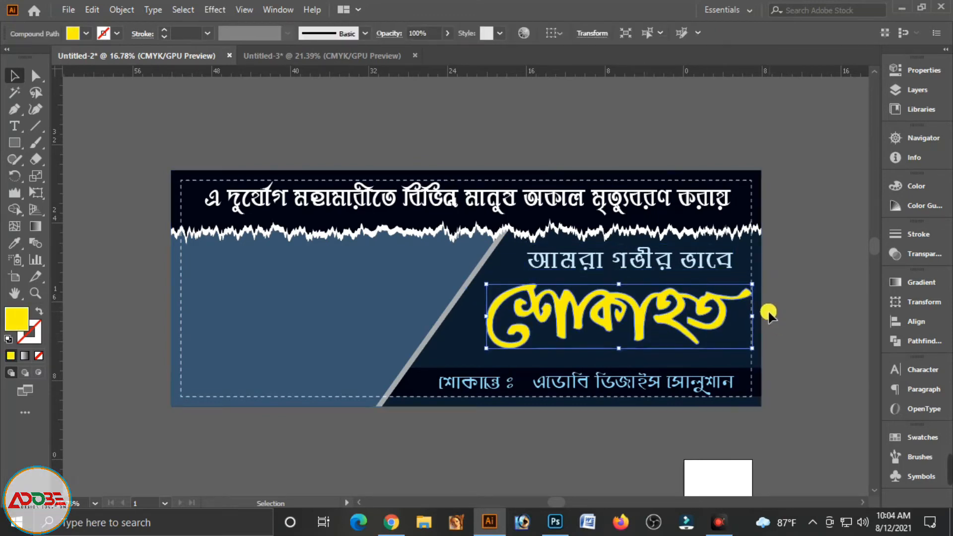
{"action": "key", "text": "Left"}
{"action": "key", "text": "Left"}
{"action": "key", "text": "Left"}
{"action": "key", "text": "Left"}
{"action": "key", "text": "Left"}
{"action": "key", "text": "Left"}
{"action": "key", "text": "Left"}
{"action": "key", "text": "Left"}
{"action": "key", "text": "Left"}
{"action": "key", "text": "Left"}
{"action": "key", "text": "Left"}
{"action": "key", "text": "Left"}
{"action": "key", "text": "Left"}
{"action": "key", "text": "Left"}
{"action": "key", "text": "Left"}
{"action": "key", "text": "Left"}
{"action": "key", "text": "Left"}
{"action": "key", "text": "Left"}
{"action": "key", "text": "Left"}
{"action": "key", "text": "Left"}
{"action": "key", "text": "Up"}
{"action": "key", "text": "Up"}
{"action": "key", "text": "Up"}
{"action": "key", "text": "Up"}
{"action": "key", "text": "Up"}
{"action": "key", "text": "Up"}
{"action": "key", "text": "Up"}
{"action": "key", "text": "Up"}
{"action": "key", "text": "Up"}
{"action": "key", "text": "Up"}
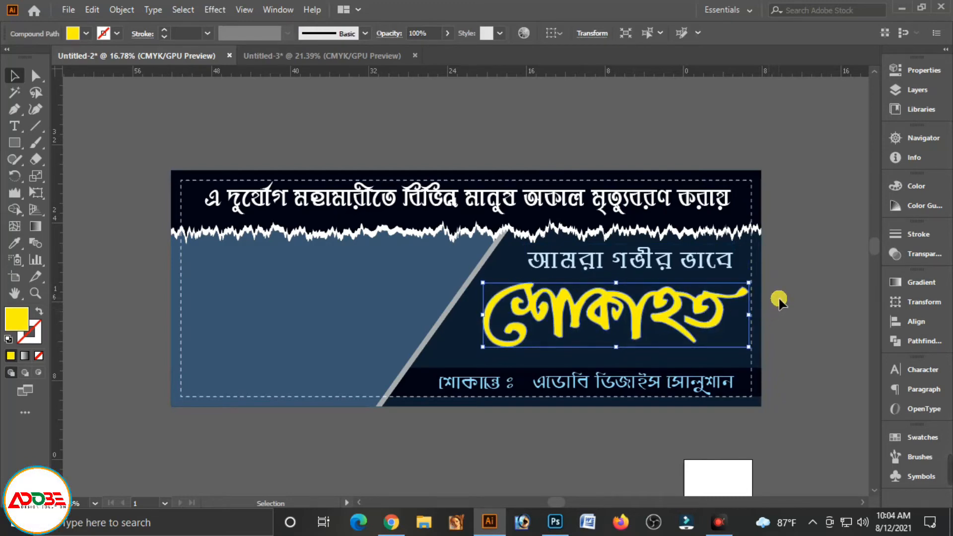
{"action": "left_click", "coordinate": [789, 285]}
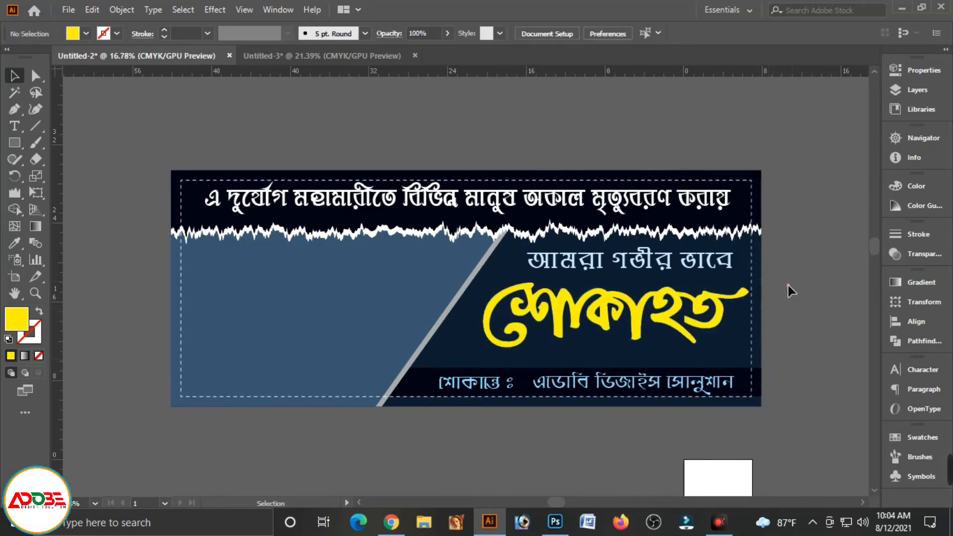
Move the yellow word "শোকাহত" off the banner to the empty canvas above its left end
{"action": "left_click", "coordinate": [640, 315]}
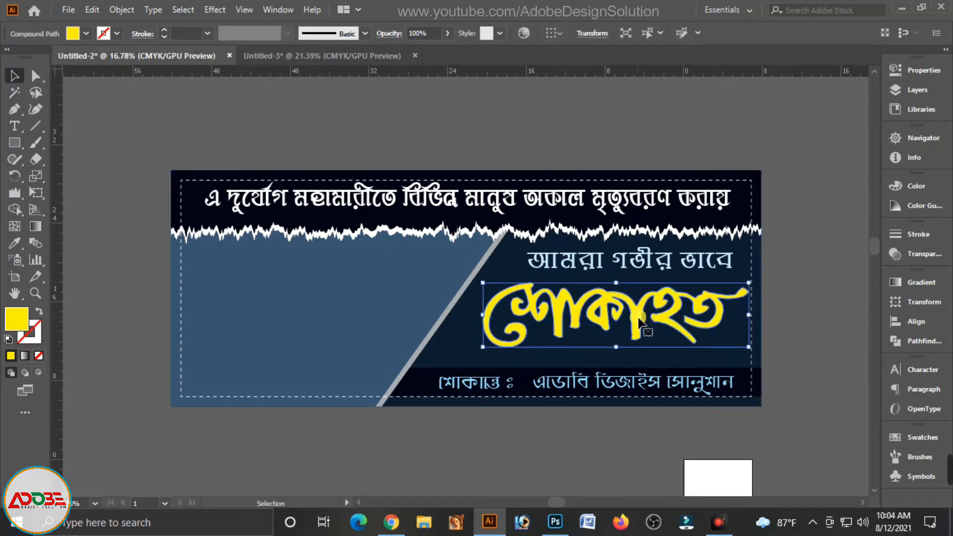
{"action": "left_click_drag", "start_coordinate": [640, 318], "coordinate": [416, 211]}
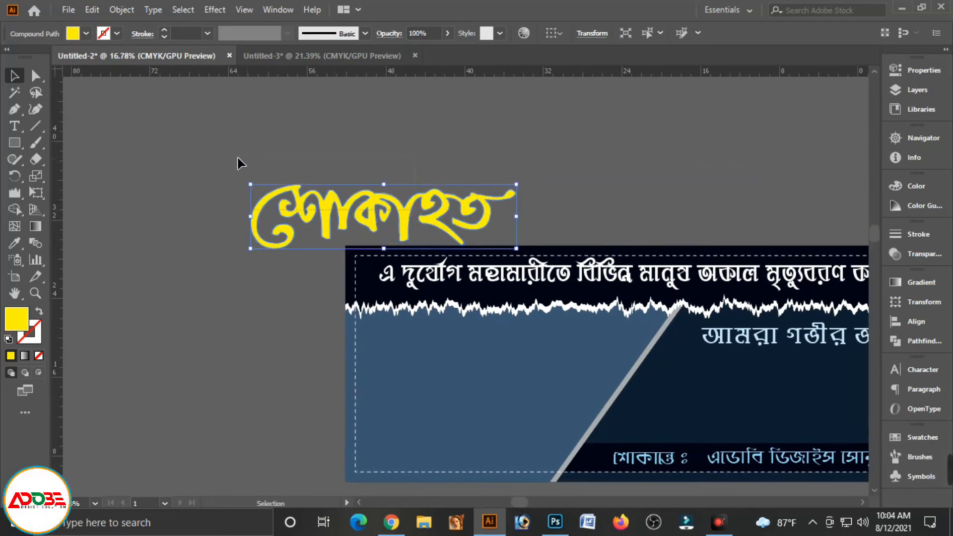
{"action": "left_click_drag", "start_coordinate": [329, 214], "coordinate": [192, 143]}
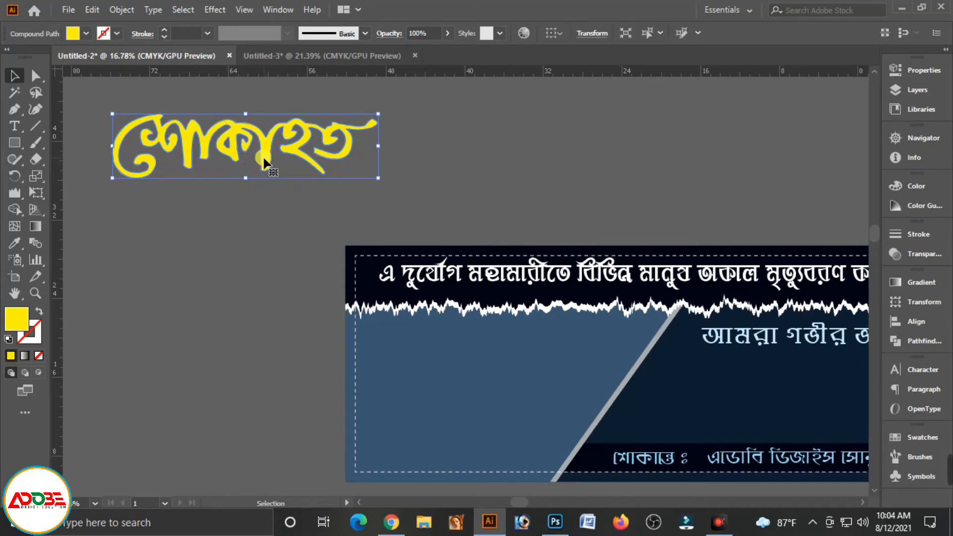
Duplicate the yellow word in place and hide the selected copy
{"action": "key", "text": "a"}
{"action": "key", "text": "ctrl+3"}
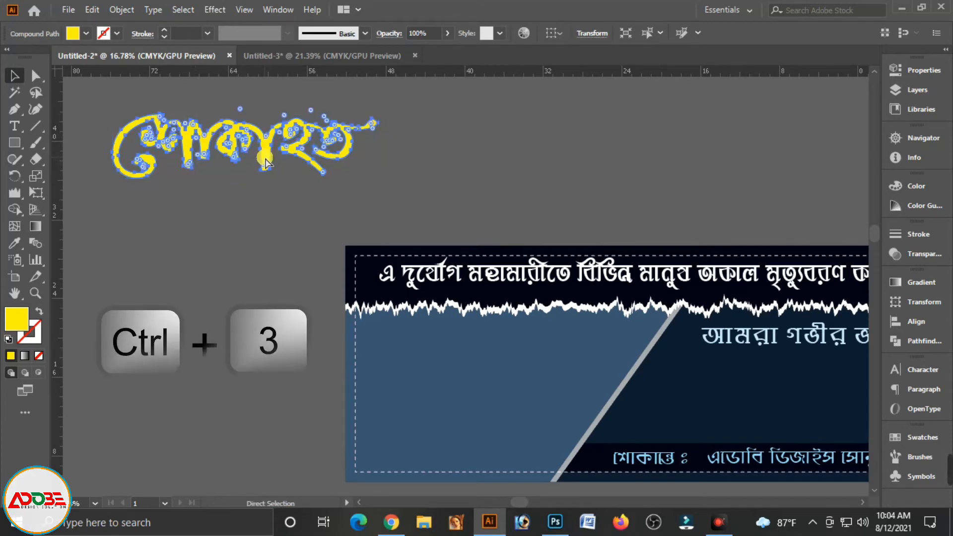
{"action": "key", "text": "v"}
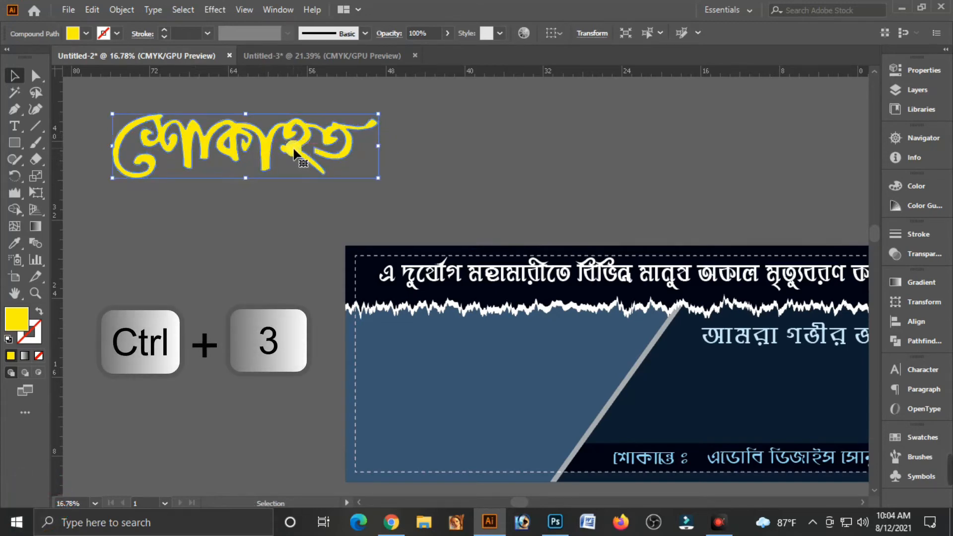
{"action": "key", "text": "ctrl+3"}
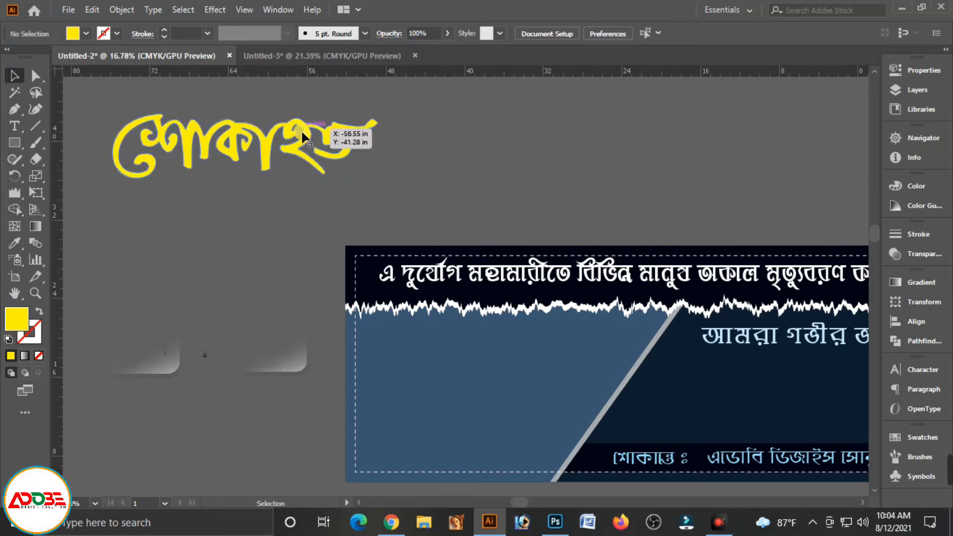
Fill the remaining copy of the word "শোকাহত" with black and deselect it
{"action": "left_click", "coordinate": [298, 147]}
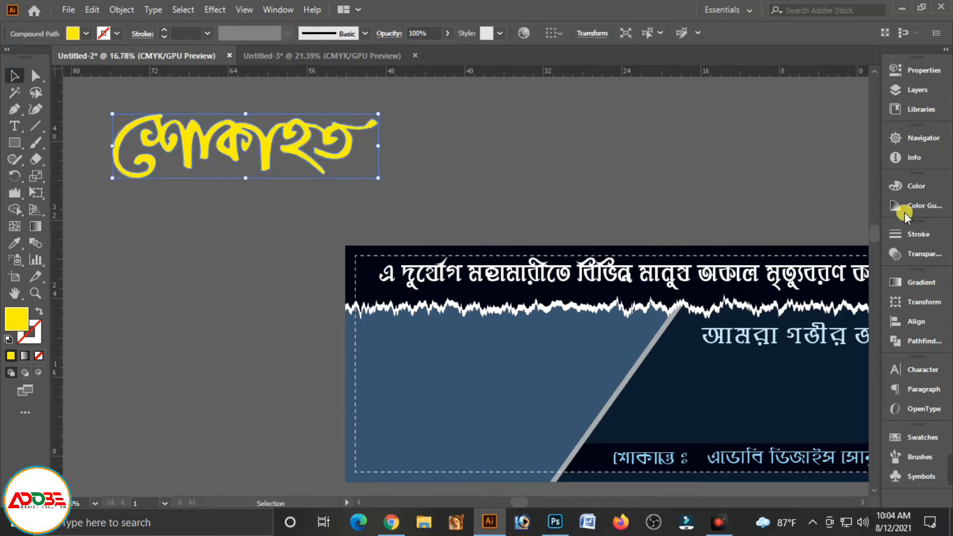
{"action": "left_click", "coordinate": [916, 186]}
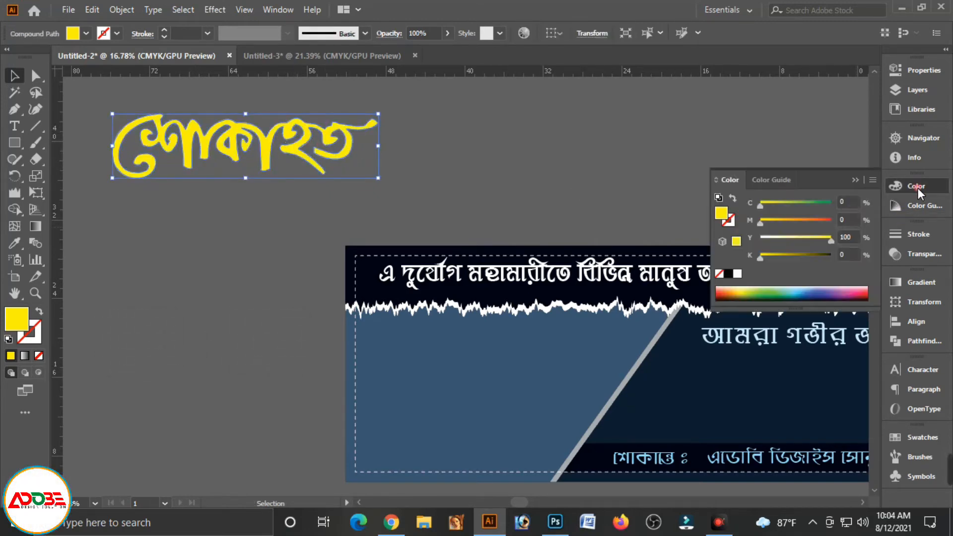
{"action": "left_click", "coordinate": [728, 274]}
{"action": "left_click", "coordinate": [871, 186]}
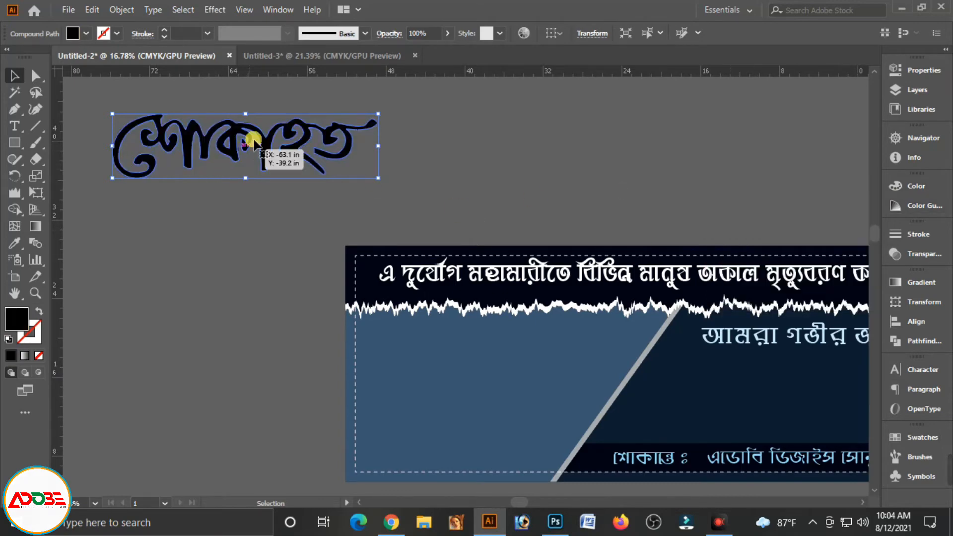
{"action": "left_click", "coordinate": [415, 160]}
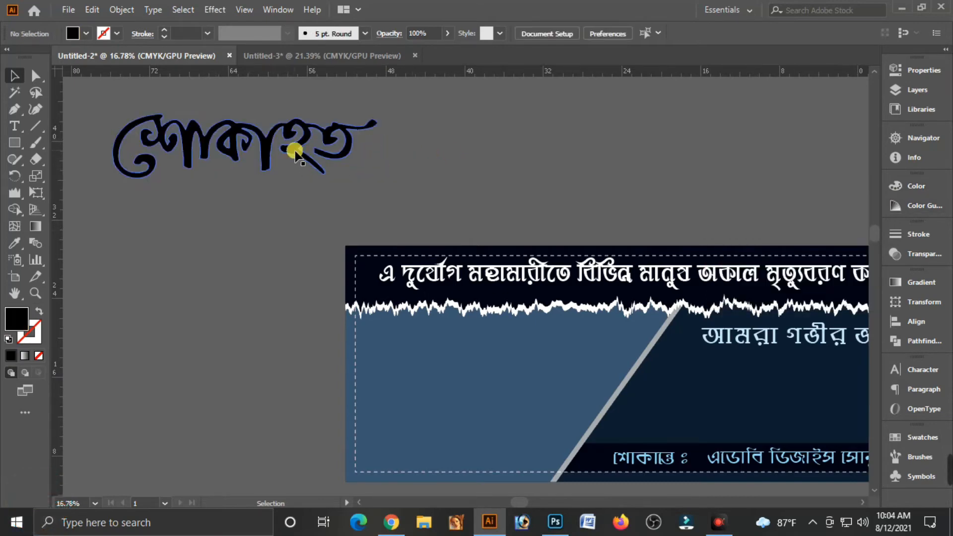
Duplicate the black word below and slightly right of the original, and fill the duplicate with white
{"action": "left_click", "coordinate": [295, 151]}
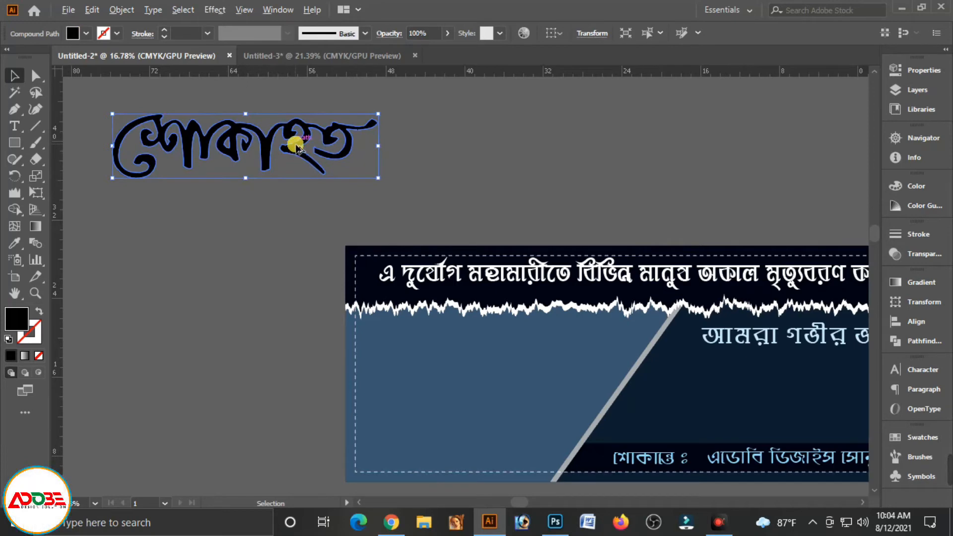
{"action": "left_click_drag", "start_coordinate": [298, 152], "coordinate": [313, 203]}
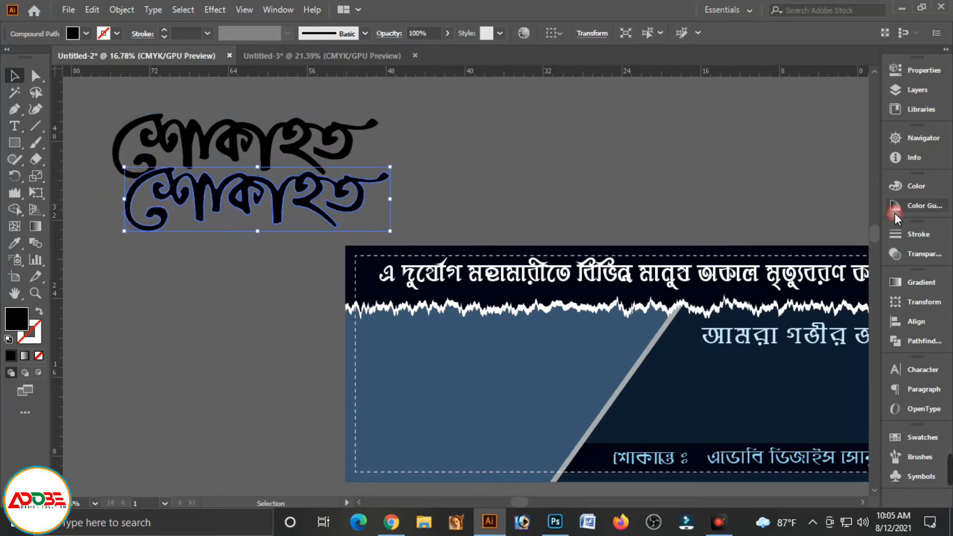
{"action": "left_click", "coordinate": [917, 187]}
{"action": "left_click_drag", "start_coordinate": [772, 258], "coordinate": [759, 257]}
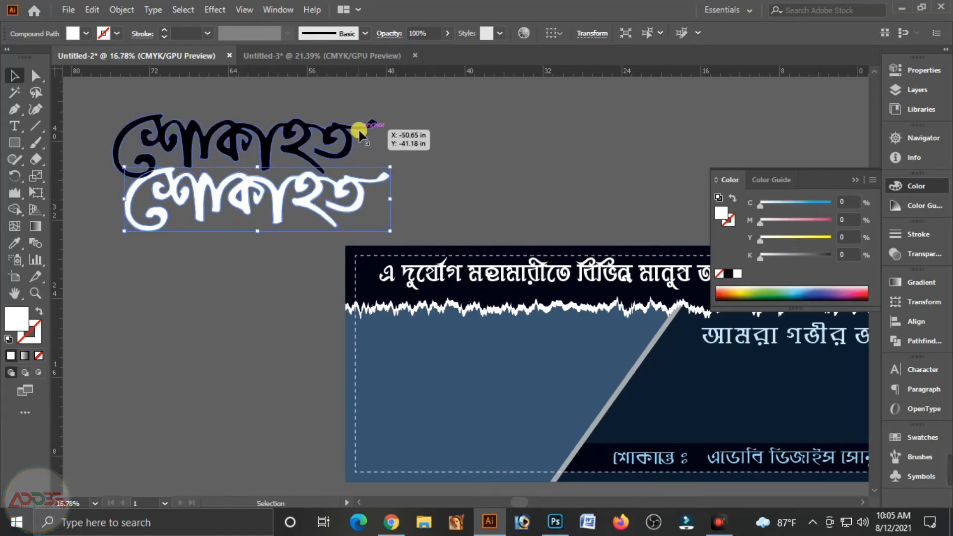
Select the black and white words together and blend them into one long shadow
{"action": "left_click_drag", "start_coordinate": [340, 118], "coordinate": [381, 175]}
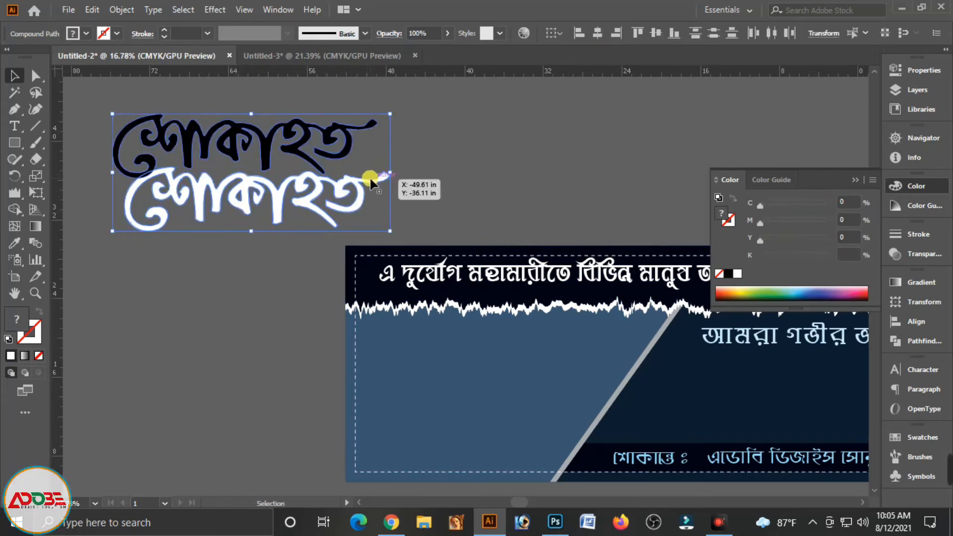
{"action": "left_click", "coordinate": [37, 244]}
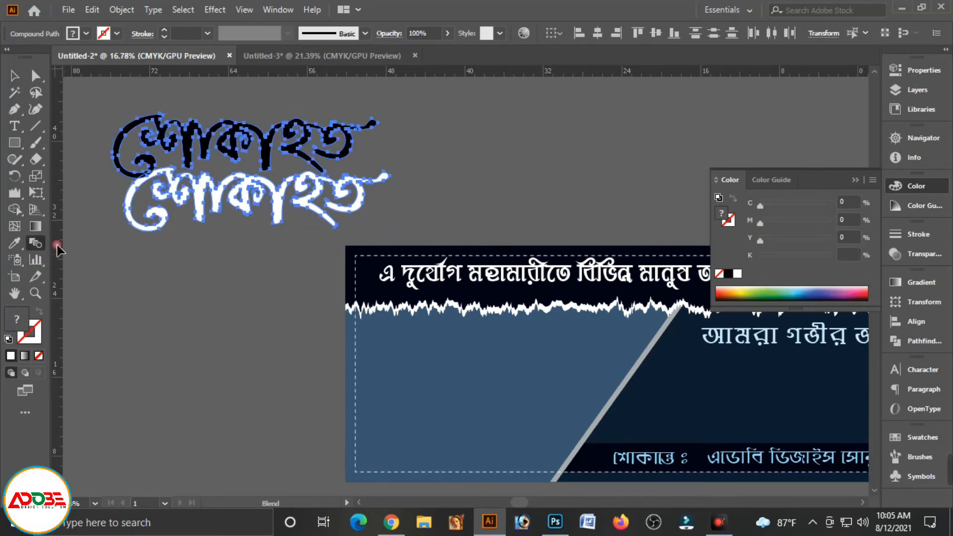
{"action": "left_click", "coordinate": [387, 176]}
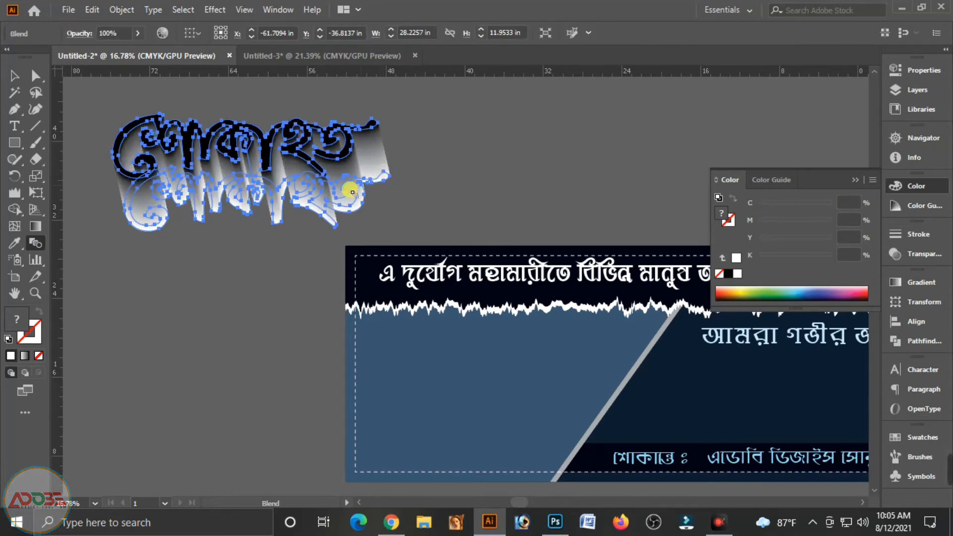
Set the blend's spacing to Specified Steps with 241 steps, with the preview on
{"action": "double_click", "coordinate": [37, 245]}
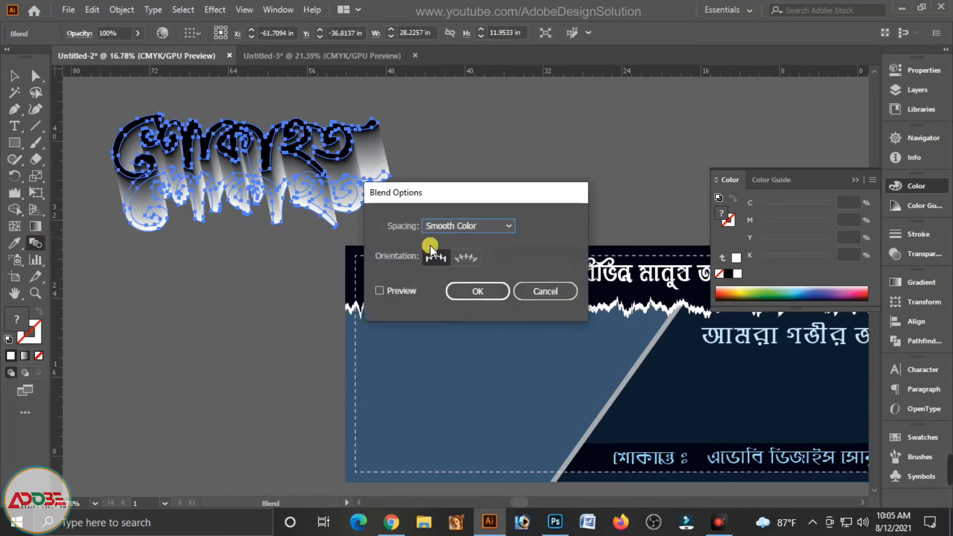
{"action": "left_click", "coordinate": [484, 227]}
{"action": "left_click", "coordinate": [457, 258]}
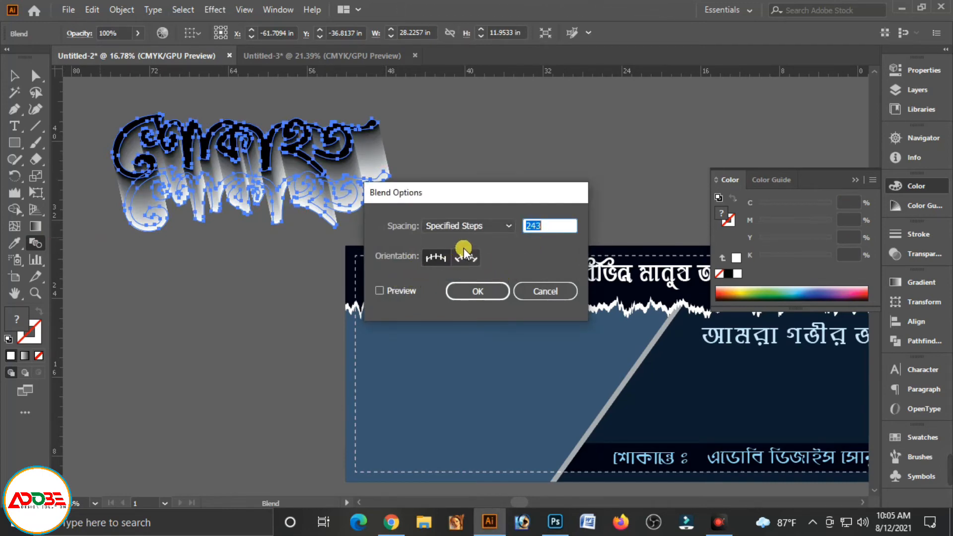
{"action": "left_click", "coordinate": [381, 290]}
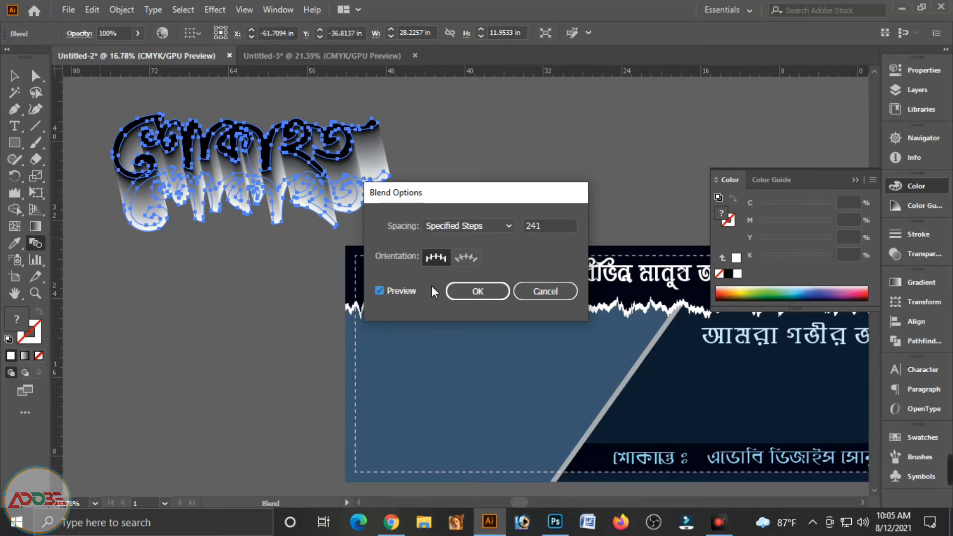
{"action": "left_click", "coordinate": [473, 298]}
{"action": "left_click", "coordinate": [377, 188]}
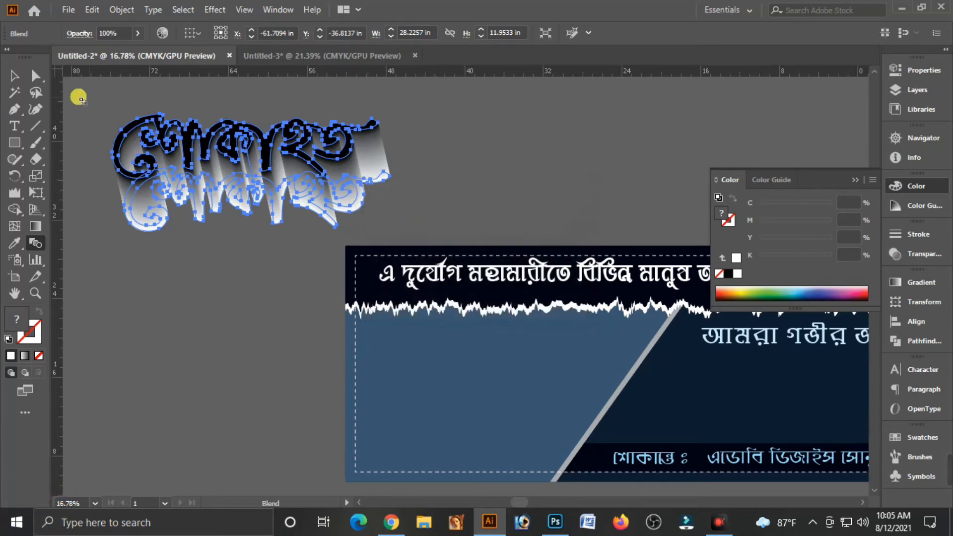
Show the hidden yellow word on top of the blend and group the two together
{"action": "left_click", "coordinate": [15, 76]}
{"action": "left_click", "coordinate": [261, 289]}
{"action": "key", "text": "ctrl+alt+3"}
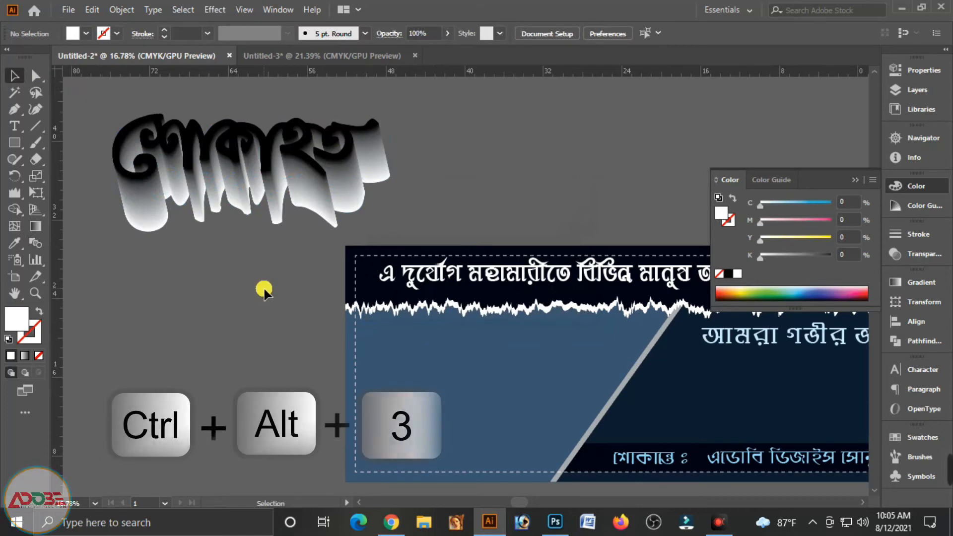
{"action": "key", "text": "ctrl+alt+3"}
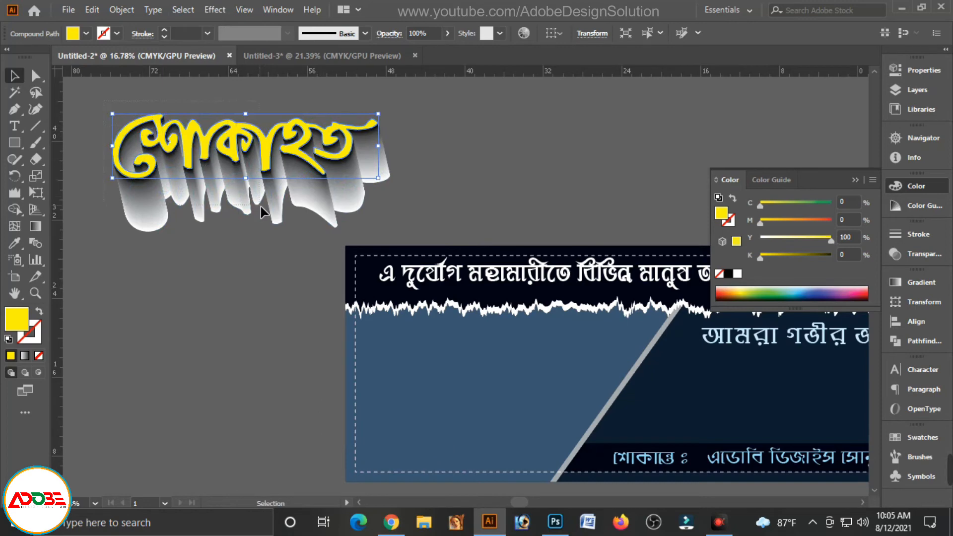
{"action": "left_click", "coordinate": [261, 223], "text": "shift"}
{"action": "key", "text": "ctrl+g"}
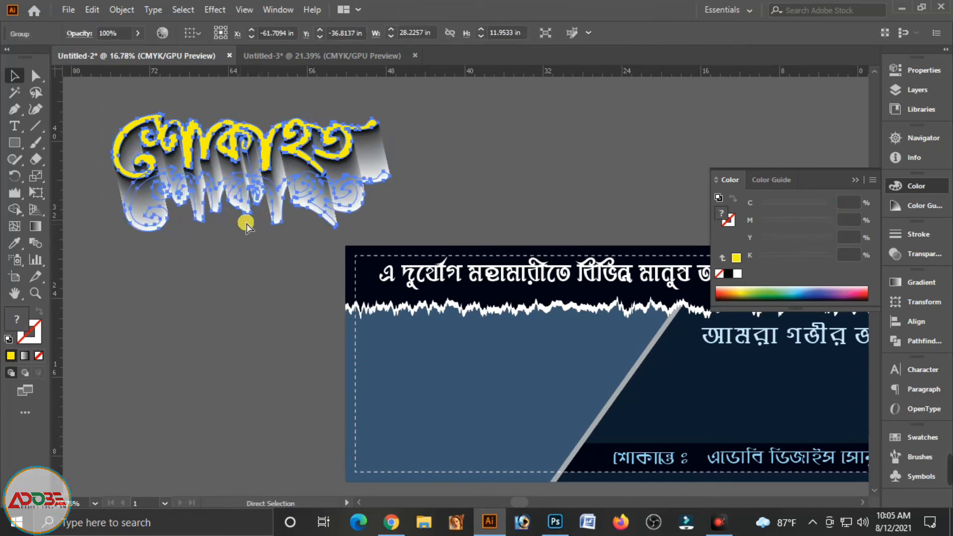
Move the group back onto the banner's right half and scale it down to about 27.3 by 11.6 in
{"action": "left_click_drag", "start_coordinate": [670, 335], "coordinate": [518, 295]}
{"action": "left_click_drag", "start_coordinate": [145, 108], "coordinate": [684, 329]}
{"action": "left_click", "coordinate": [733, 394], "text": "shift"}
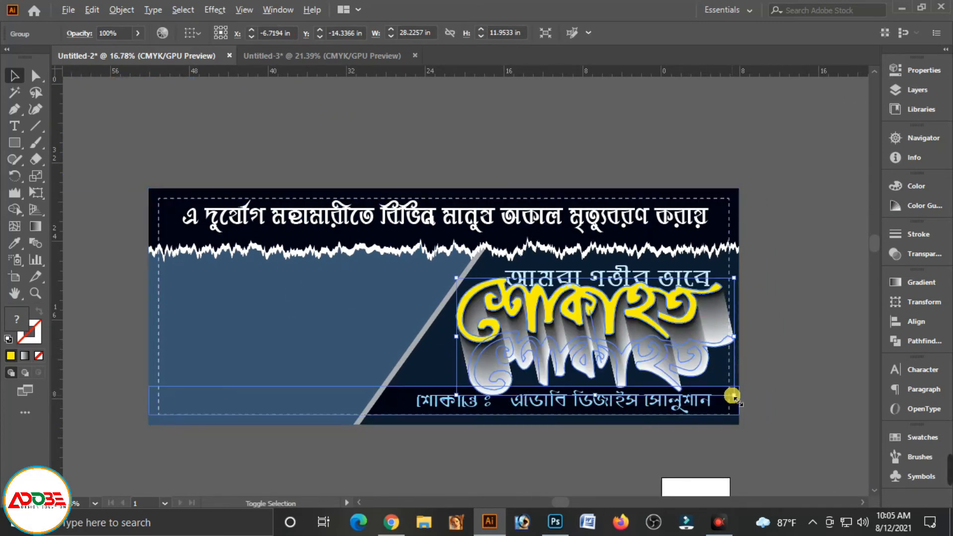
{"action": "left_click_drag", "start_coordinate": [734, 396], "coordinate": [730, 393]}
Shift the grouped word down below the "আমরা গভীর ভাবে" line and slightly left, inside the dashed frame
{"action": "left_click_drag", "start_coordinate": [666, 322], "coordinate": [666, 332]}
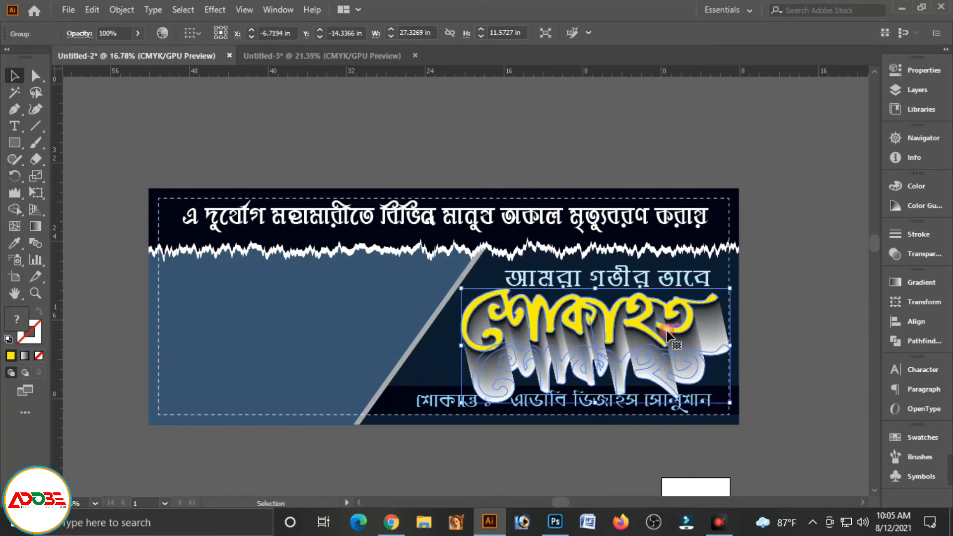
{"action": "key", "text": "Left"}
{"action": "key", "text": "Left"}
{"action": "key", "text": "Left"}
{"action": "key", "text": "Left"}
{"action": "key", "text": "Left"}
{"action": "key", "text": "Left"}
{"action": "key", "text": "Left"}
{"action": "key", "text": "Left"}
{"action": "key", "text": "Left"}
{"action": "key", "text": "Left"}
{"action": "key", "text": "Left"}
{"action": "key", "text": "Left"}
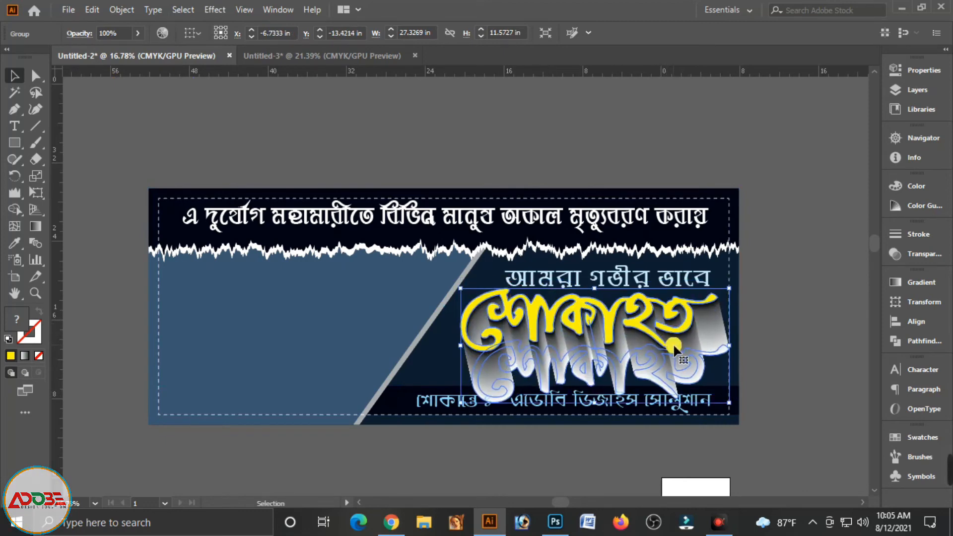
{"action": "left_click_drag", "start_coordinate": [673, 332], "coordinate": [667, 332]}
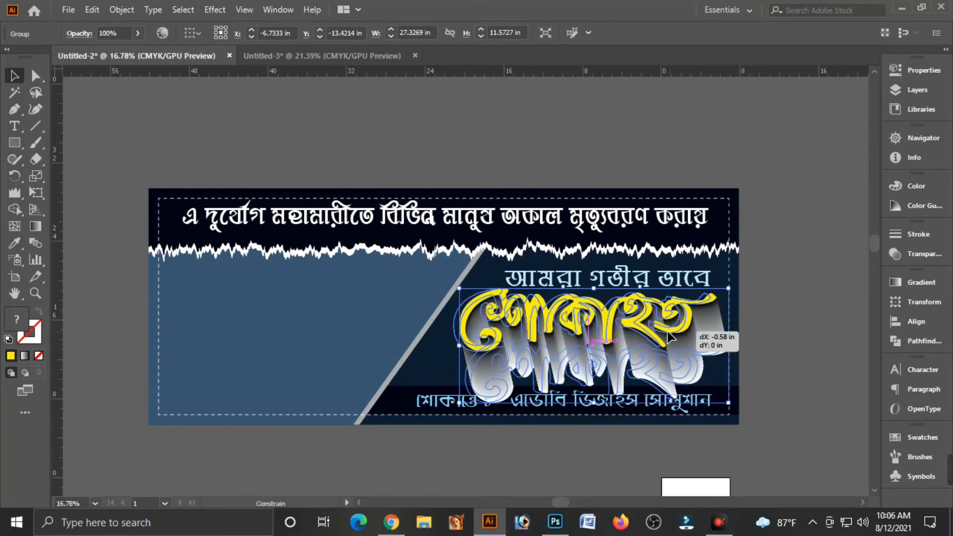
{"action": "left_click", "coordinate": [746, 326]}
Set the blend mode of the word's black-to-white shadow blend to Multiply
{"action": "left_click", "coordinate": [704, 329]}
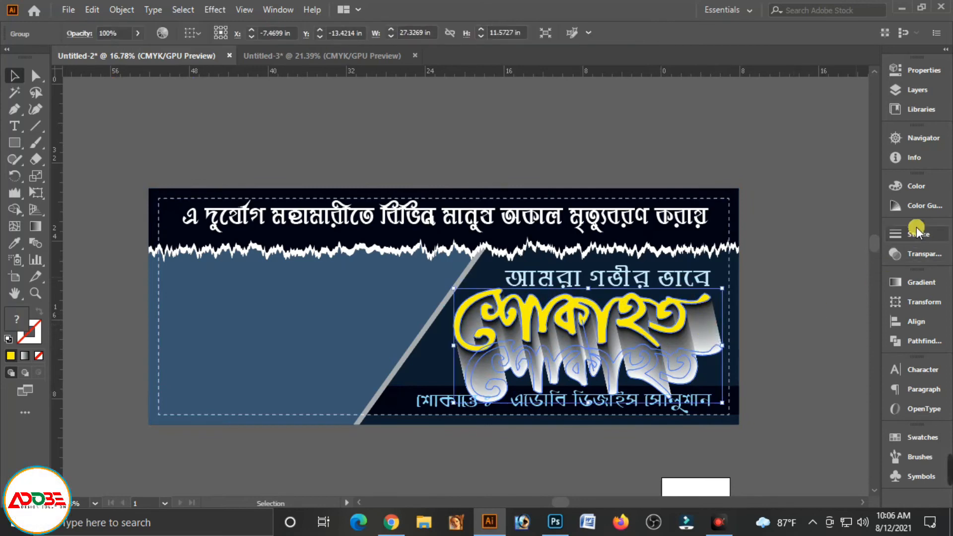
{"action": "left_click", "coordinate": [918, 254]}
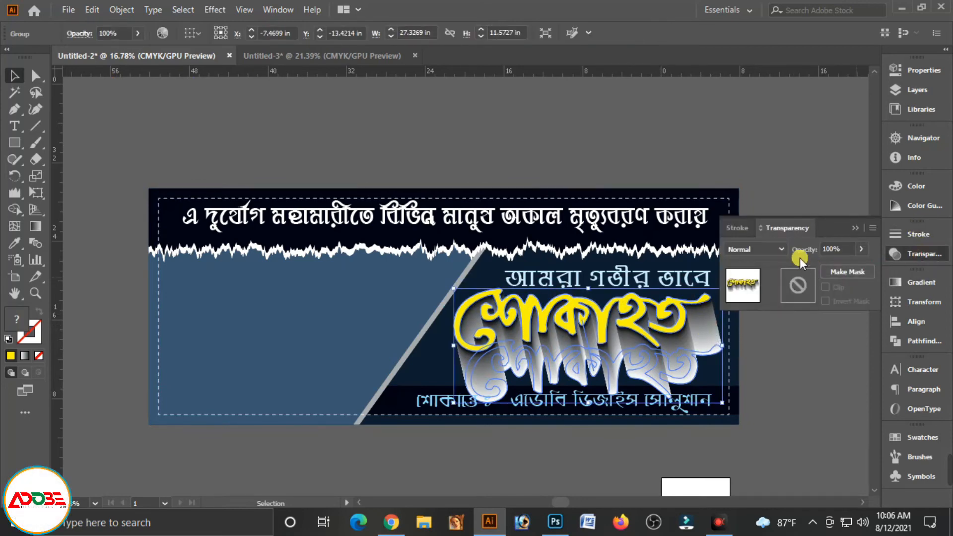
{"action": "left_click", "coordinate": [784, 249]}
{"action": "left_click", "coordinate": [759, 298]}
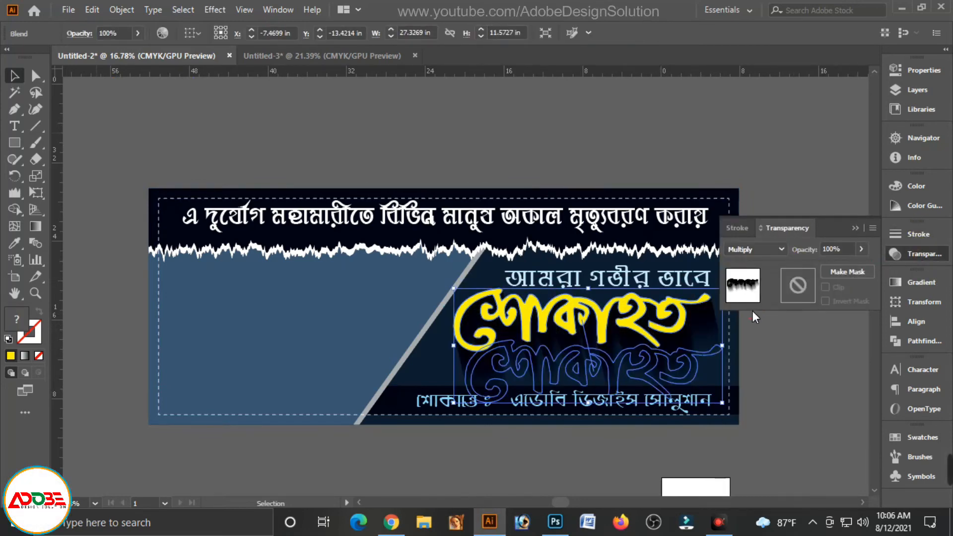
Select the yellow word together with its shadow blend and nudge both slightly up and right, below the "আমরা গভীর ভাবে" line
{"action": "left_click", "coordinate": [797, 366]}
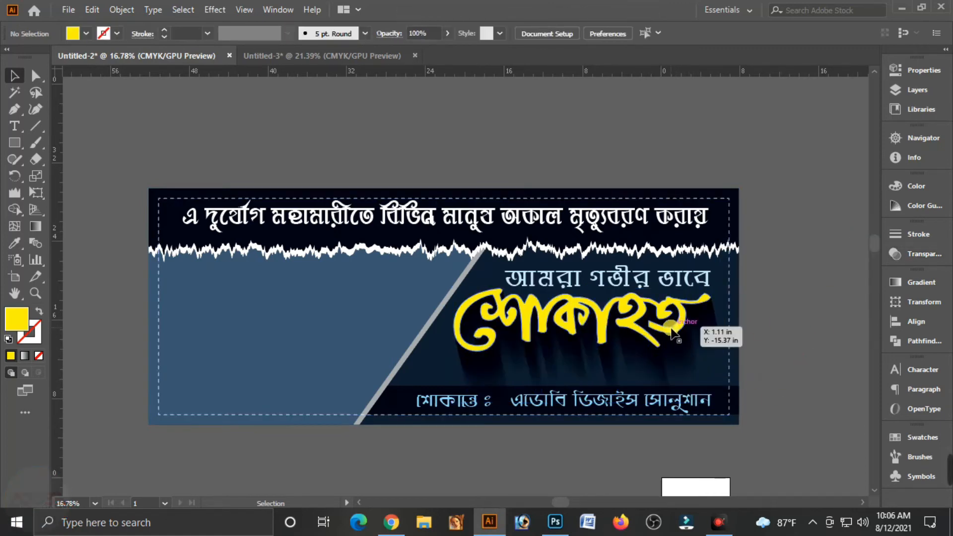
{"action": "left_click_drag", "start_coordinate": [672, 333], "coordinate": [668, 362]}
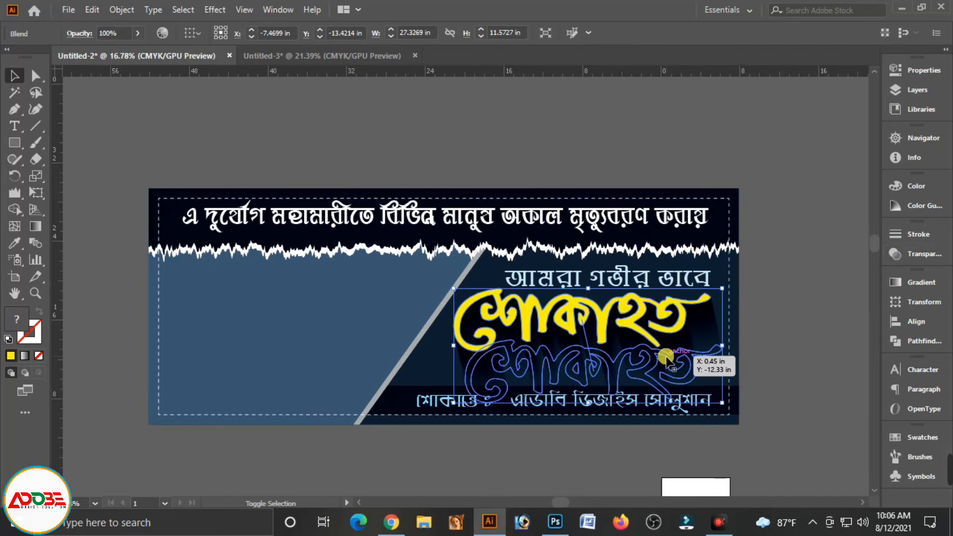
{"action": "left_click", "coordinate": [646, 338], "text": "shift"}
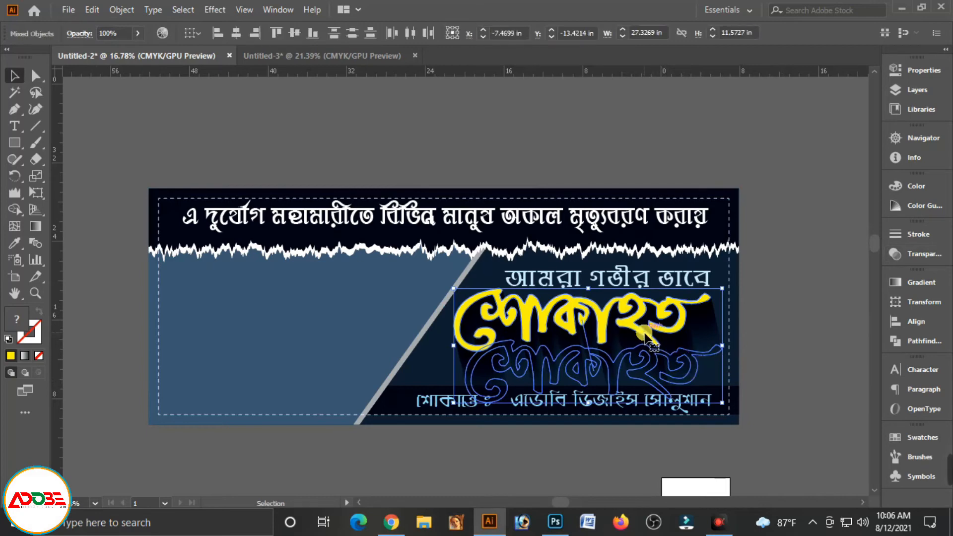
{"action": "left_click_drag", "start_coordinate": [644, 334], "coordinate": [645, 337]}
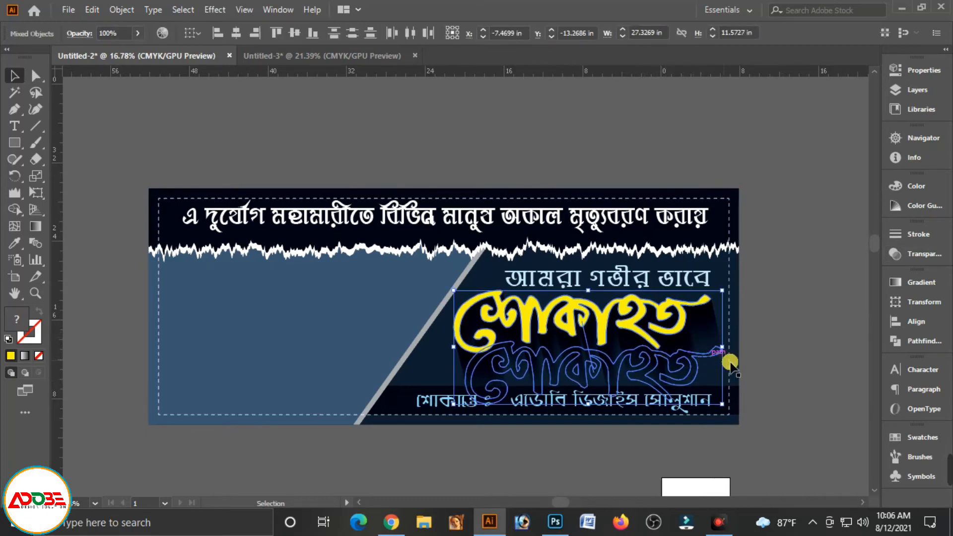
{"action": "key", "text": "Up"}
{"action": "key", "text": "Up"}
{"action": "key", "text": "Up"}
{"action": "key", "text": "Up"}
{"action": "key", "text": "Up"}
{"action": "key", "text": "Up"}
{"action": "key", "text": "Right"}
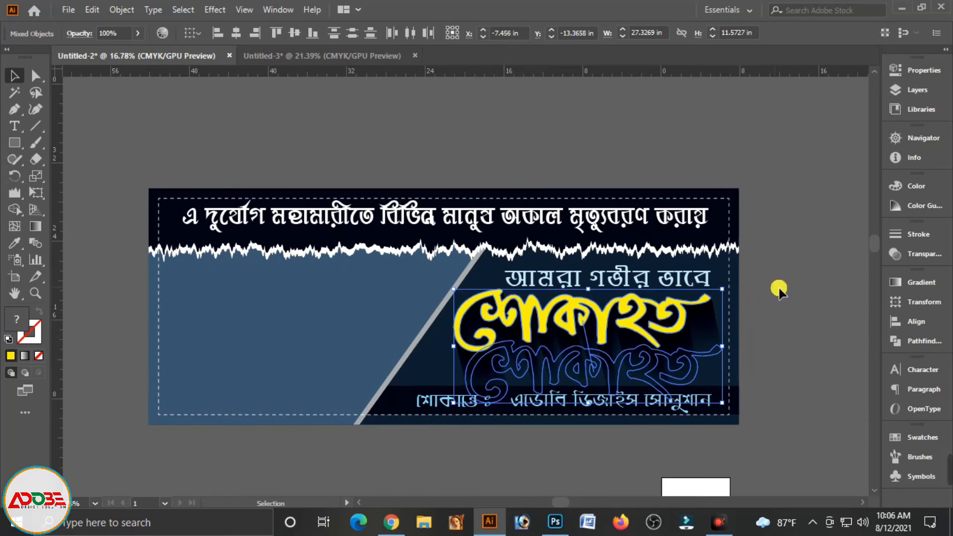
{"action": "left_click", "coordinate": [791, 289]}
Shift the "আমরা গভীর ভাবে" line slightly up and left above the yellow word
{"action": "left_click", "coordinate": [639, 293]}
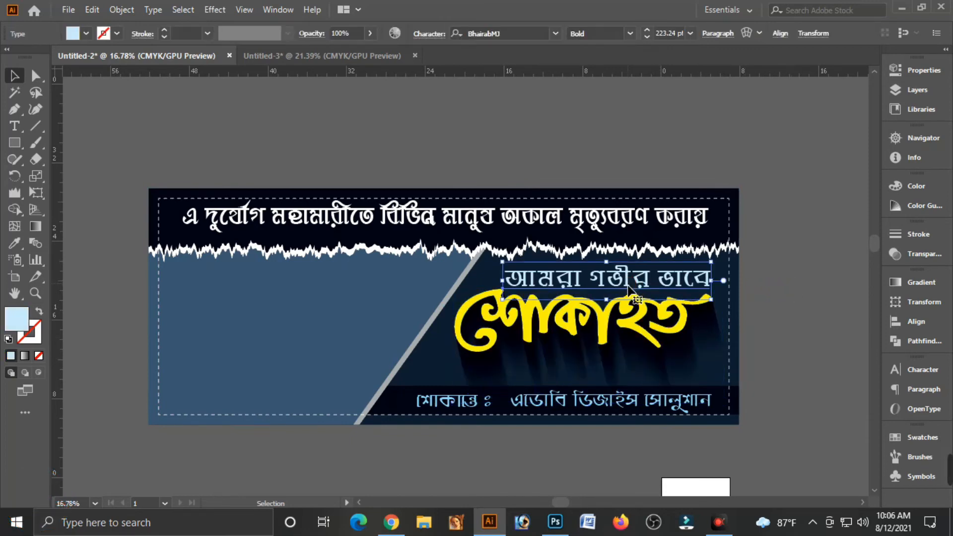
{"action": "left_click_drag", "start_coordinate": [642, 300], "coordinate": [637, 299]}
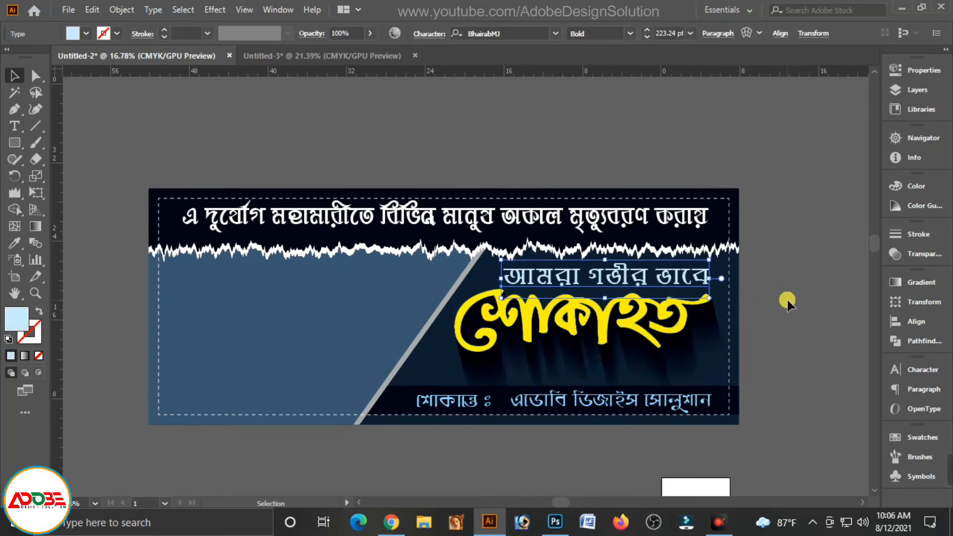
{"action": "left_click", "coordinate": [782, 295]}
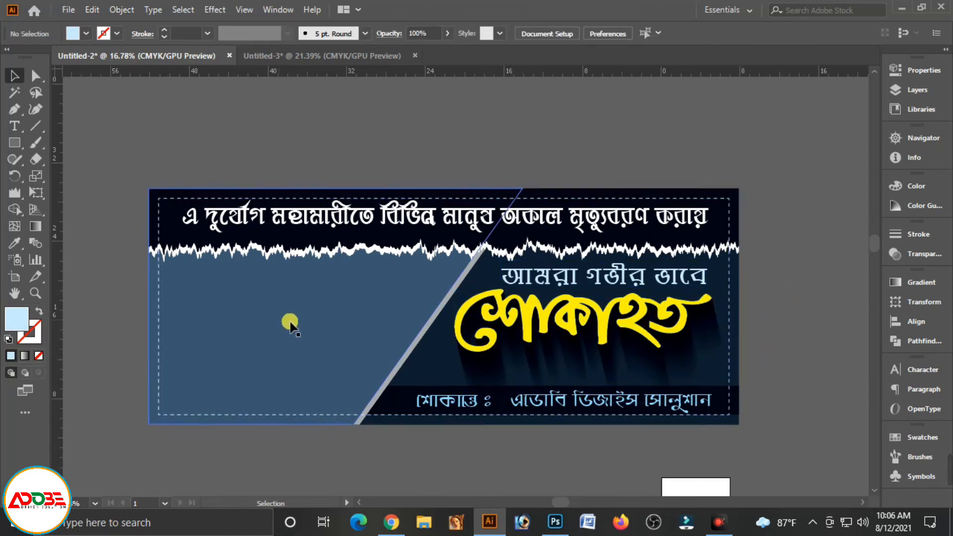
Draw a rectangle above the banner's left half, fill it white (C, M, Y and K at 0), and move it up and left
{"action": "left_click", "coordinate": [15, 143]}
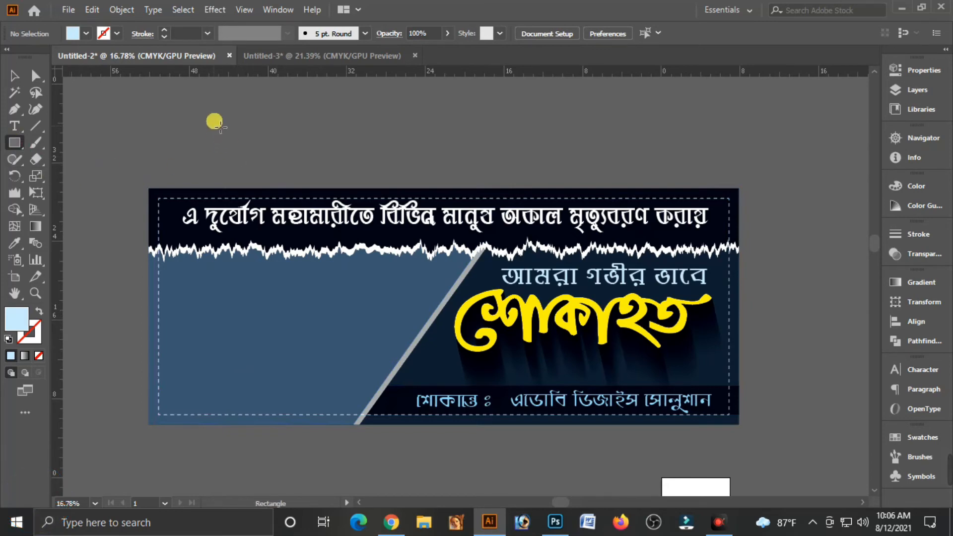
{"action": "left_click_drag", "start_coordinate": [221, 127], "coordinate": [312, 194]}
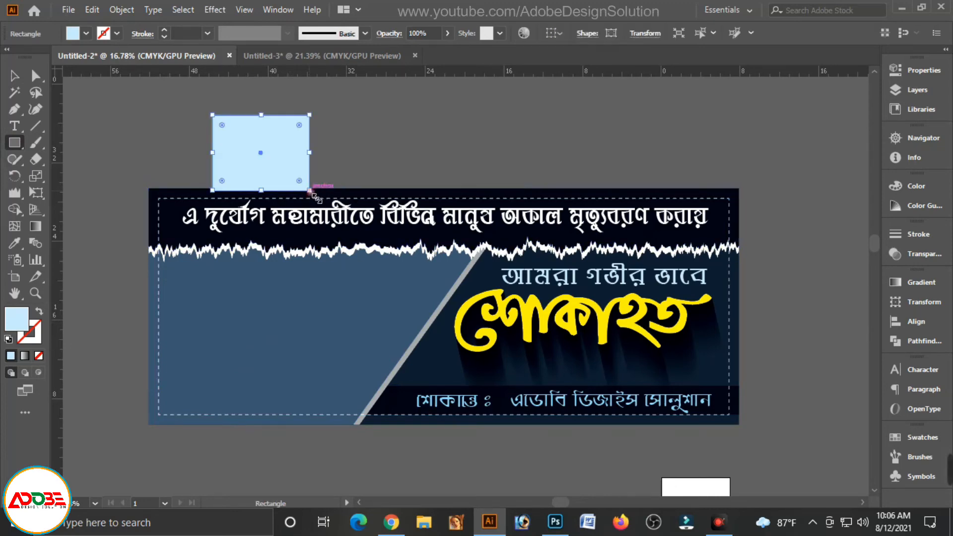
{"action": "left_click", "coordinate": [893, 188]}
{"action": "left_click_drag", "start_coordinate": [780, 202], "coordinate": [759, 203]}
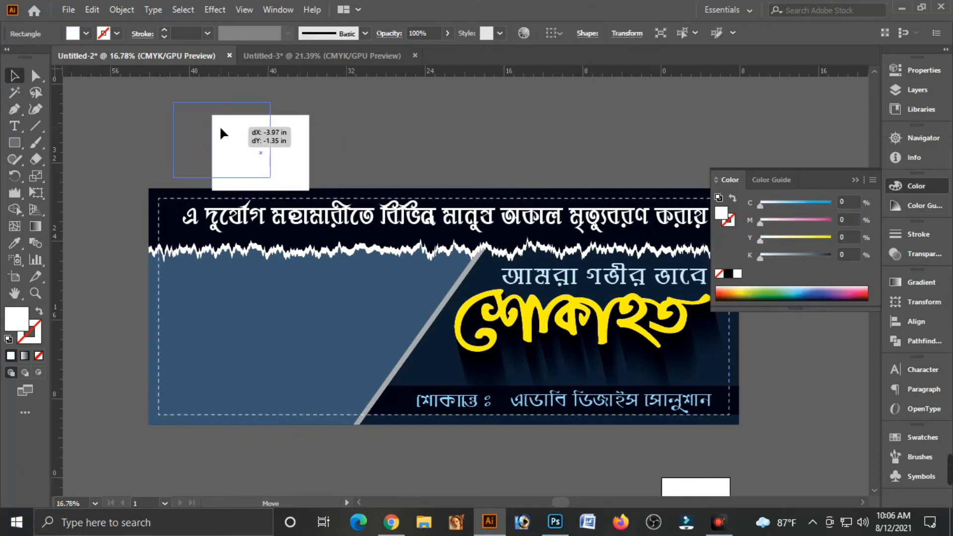
{"action": "left_click_drag", "start_coordinate": [220, 133], "coordinate": [221, 134]}
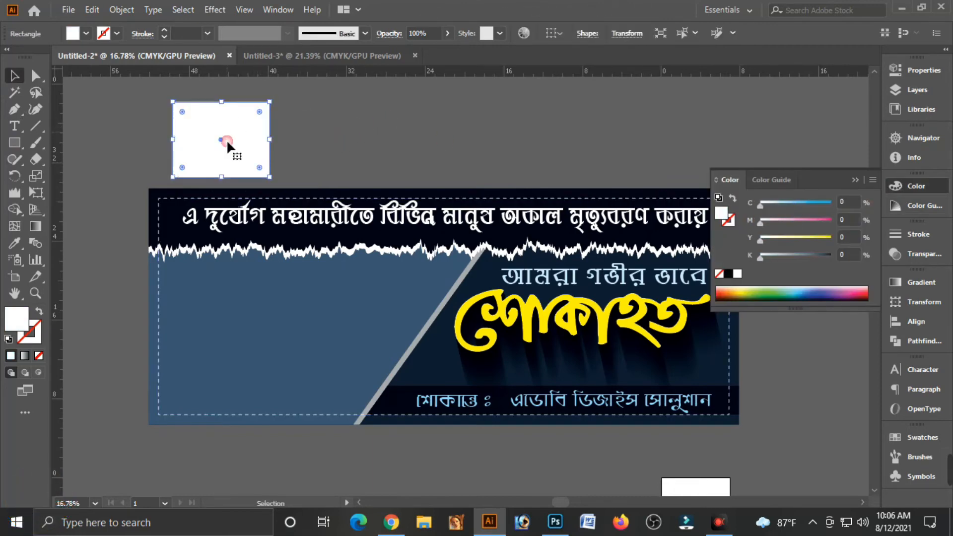
Round the white rectangle's top-left corner to about 2.73 in and round the opposite bottom-right corner to match
{"action": "left_click", "coordinate": [36, 76]}
{"action": "left_click_drag", "start_coordinate": [162, 95], "coordinate": [193, 119]}
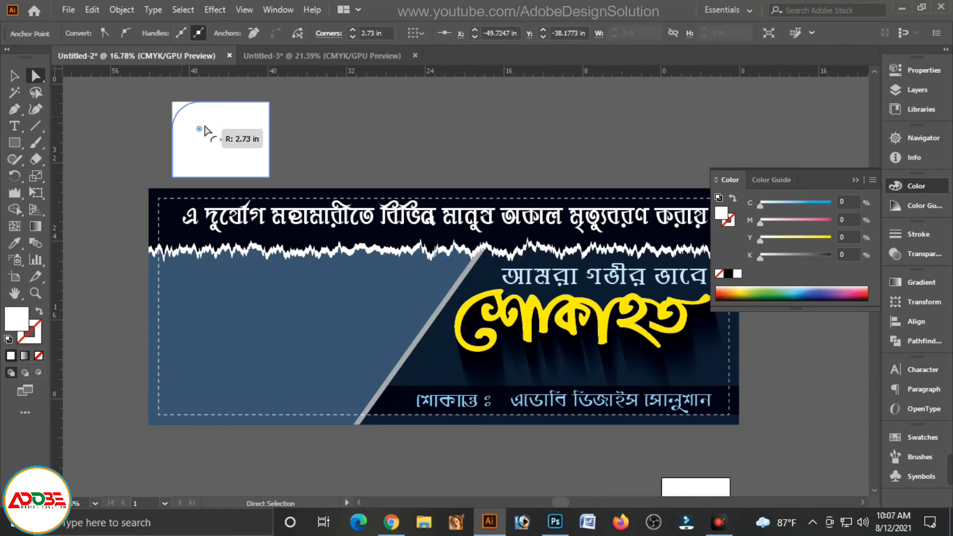
{"action": "left_click_drag", "start_coordinate": [205, 130], "coordinate": [205, 130]}
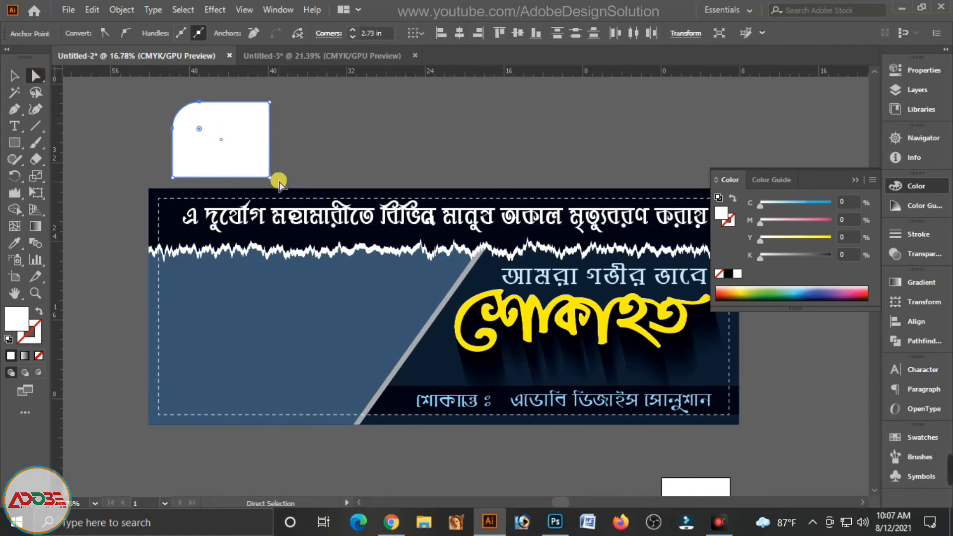
{"action": "left_click", "coordinate": [261, 168]}
Move the rounded shape onto the banner's blue left area below the torn edge and scale it to about 8.9 by 6.9 in
{"action": "left_click_drag", "start_coordinate": [261, 170], "coordinate": [215, 301]}
{"action": "left_click", "coordinate": [20, 75]}
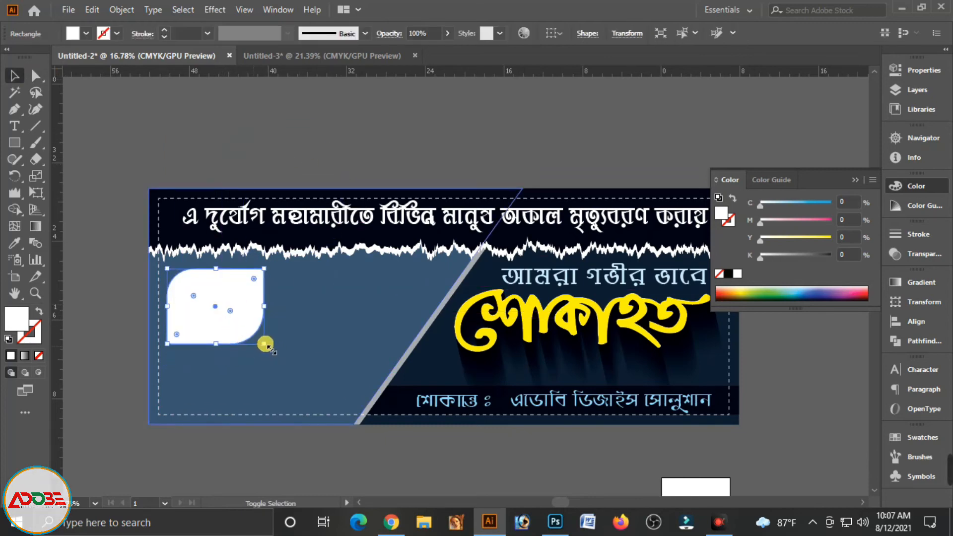
{"action": "left_click_drag", "start_coordinate": [265, 344], "coordinate": [261, 340]}
{"action": "left_click_drag", "start_coordinate": [205, 299], "coordinate": [205, 378]}
{"action": "key", "text": "ctrl+z"}
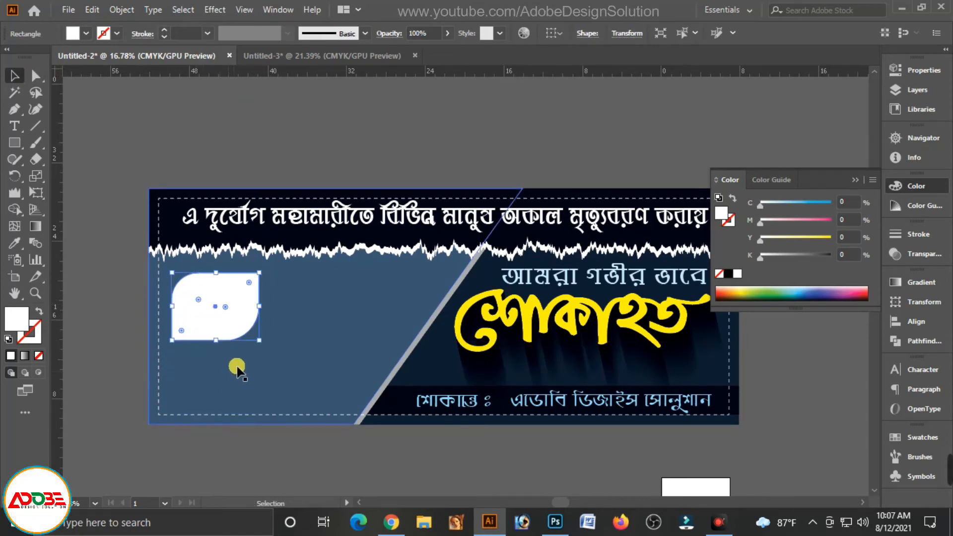
{"action": "left_click_drag", "start_coordinate": [237, 323], "coordinate": [231, 319]}
{"action": "left_click", "coordinate": [272, 159]}
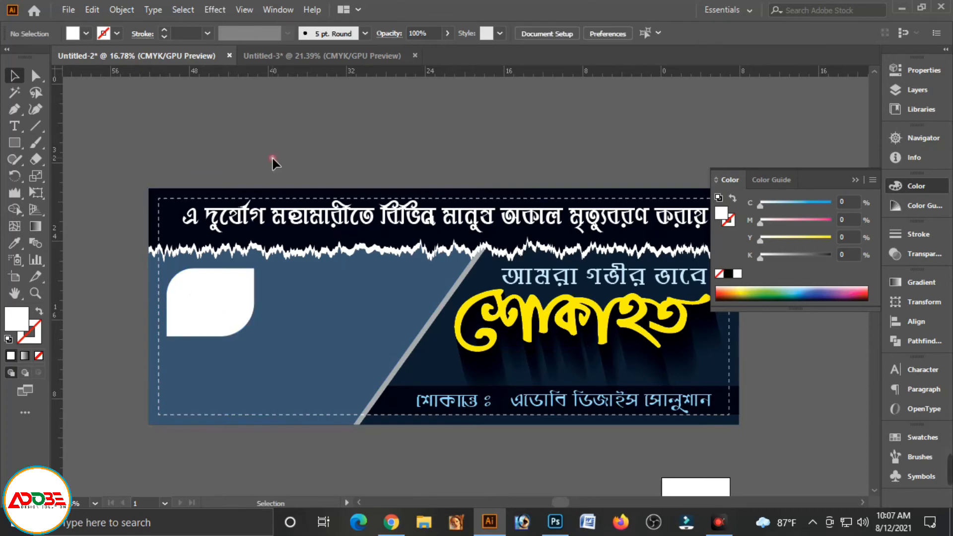
Place a slightly smaller copy of the white rounded shape, about 8.4 by 6.6 in, centred on top of the original
{"action": "left_click", "coordinate": [227, 307]}
{"action": "key", "text": "a"}
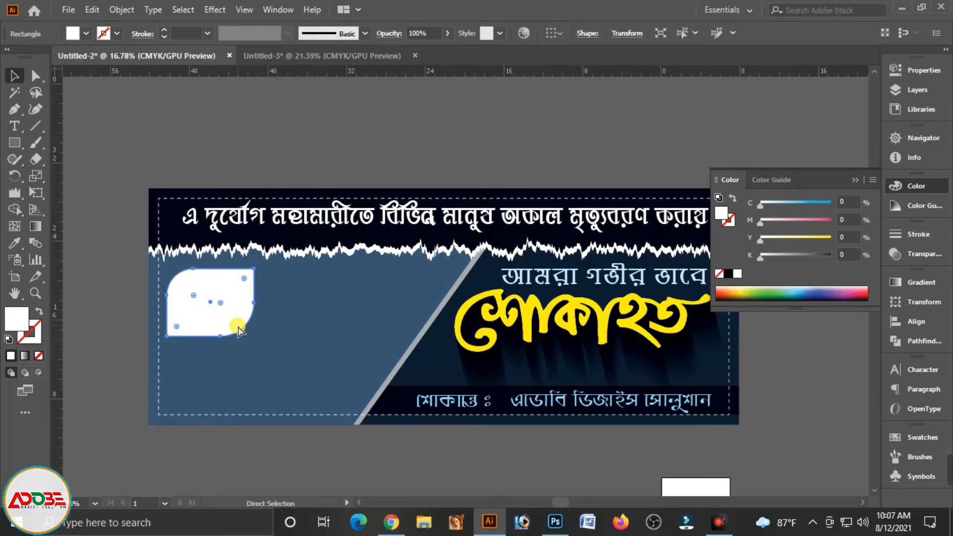
{"action": "left_click_drag", "start_coordinate": [258, 338], "coordinate": [257, 339]}
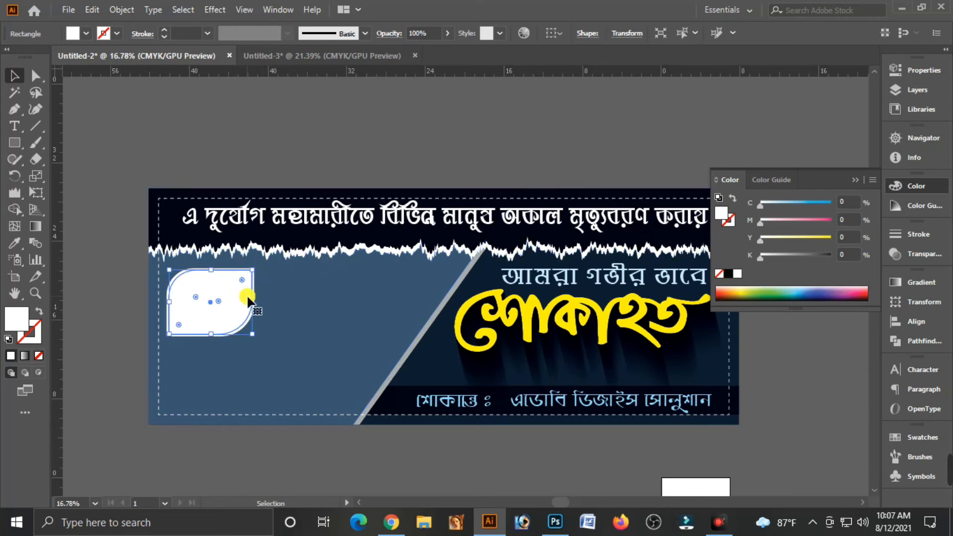
{"action": "left_click", "coordinate": [302, 89]}
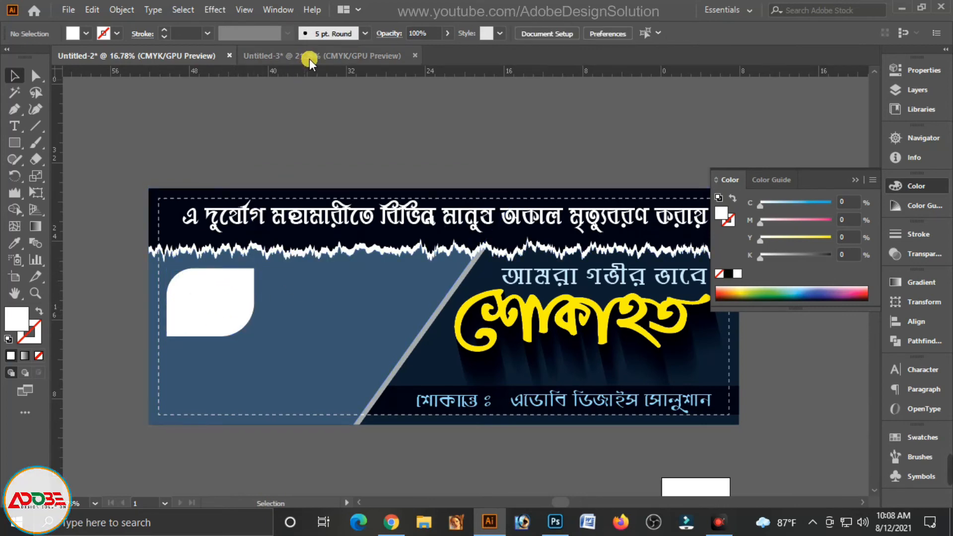
Cut the four photos from Untitled-3, paste them into Untitled-2, and move them up over the banner's top edge
{"action": "left_click", "coordinate": [333, 55]}
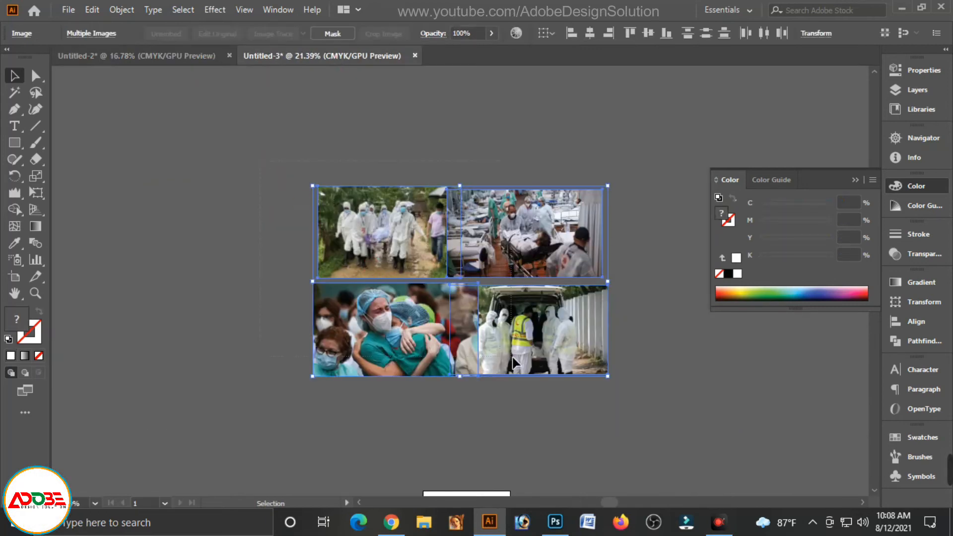
{"action": "key", "text": "Delete"}
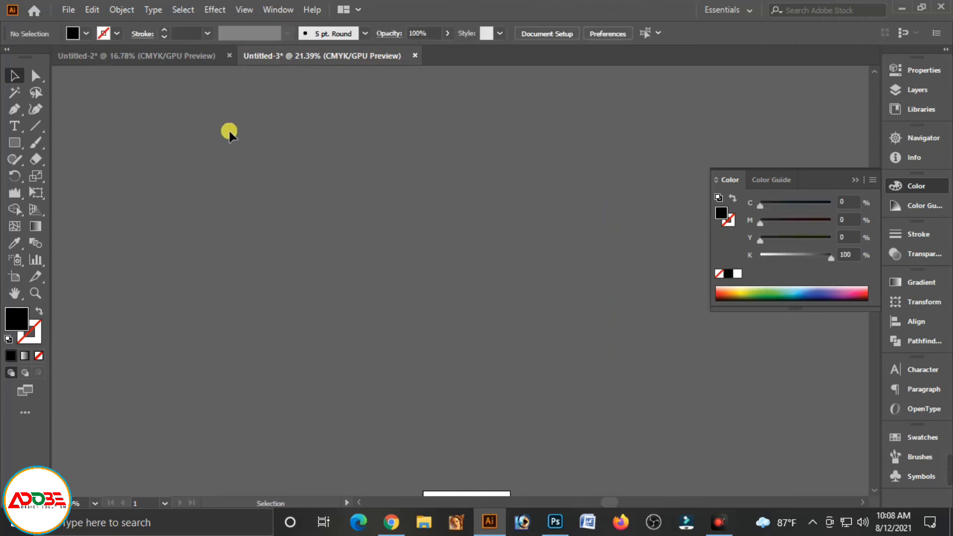
{"action": "left_click", "coordinate": [198, 51]}
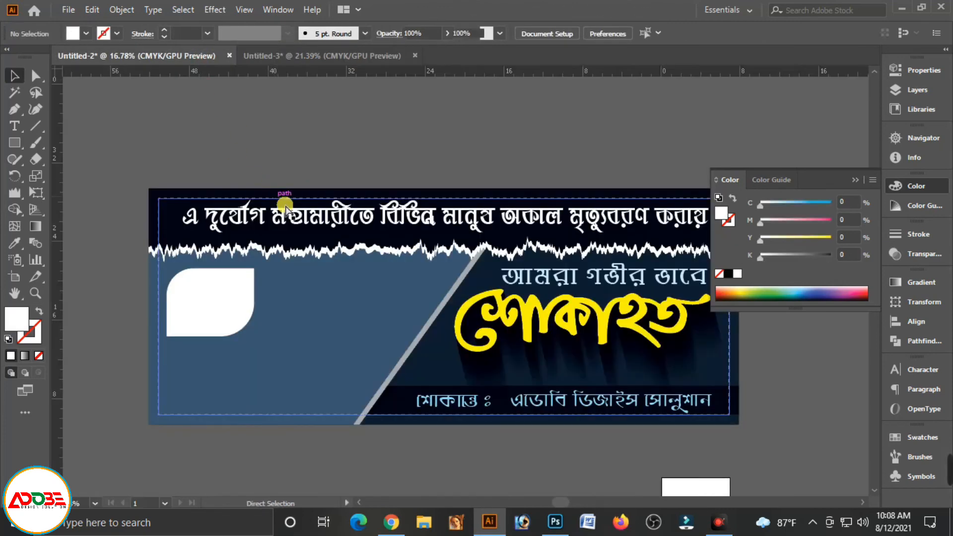
{"action": "key", "text": "ctrl+v"}
{"action": "left_click_drag", "start_coordinate": [449, 253], "coordinate": [414, 143]}
{"action": "key", "text": "ctrl+shift+a"}
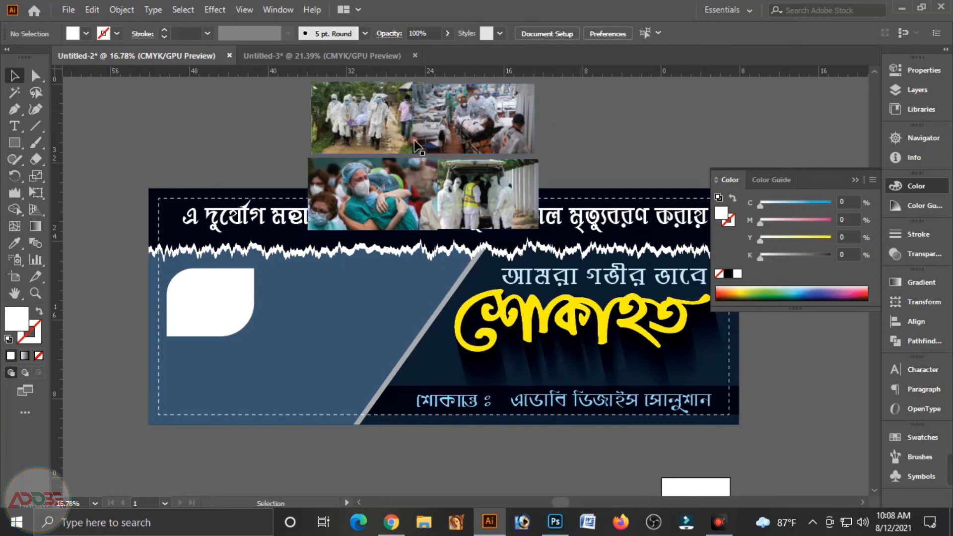
Move the photo of the stretcher bearers behind the inner rounded shape and clip it to that shape with a clipping mask
{"action": "left_click", "coordinate": [360, 115]}
{"action": "left_click_drag", "start_coordinate": [353, 111], "coordinate": [264, 341]}
{"action": "left_click", "coordinate": [184, 288]}
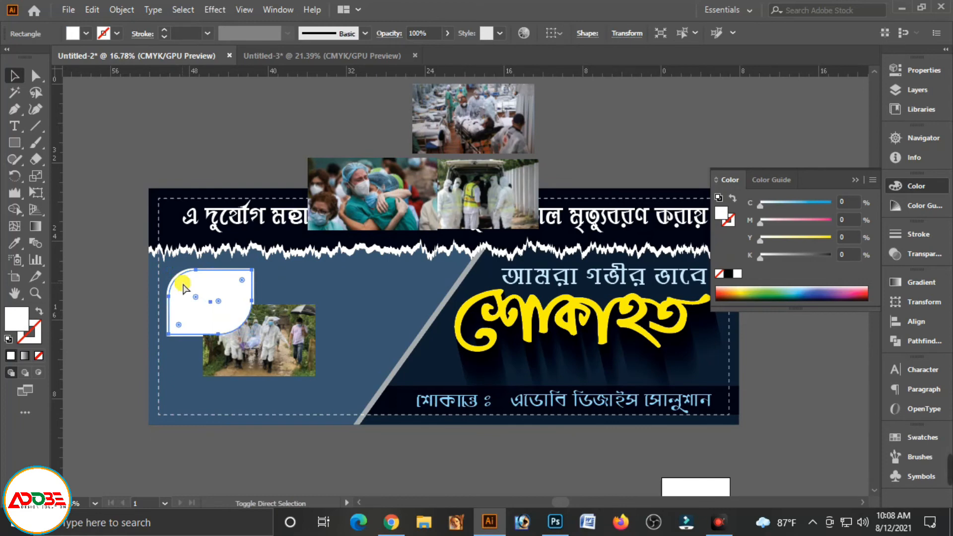
{"action": "left_click_drag", "start_coordinate": [288, 357], "coordinate": [202, 278]}
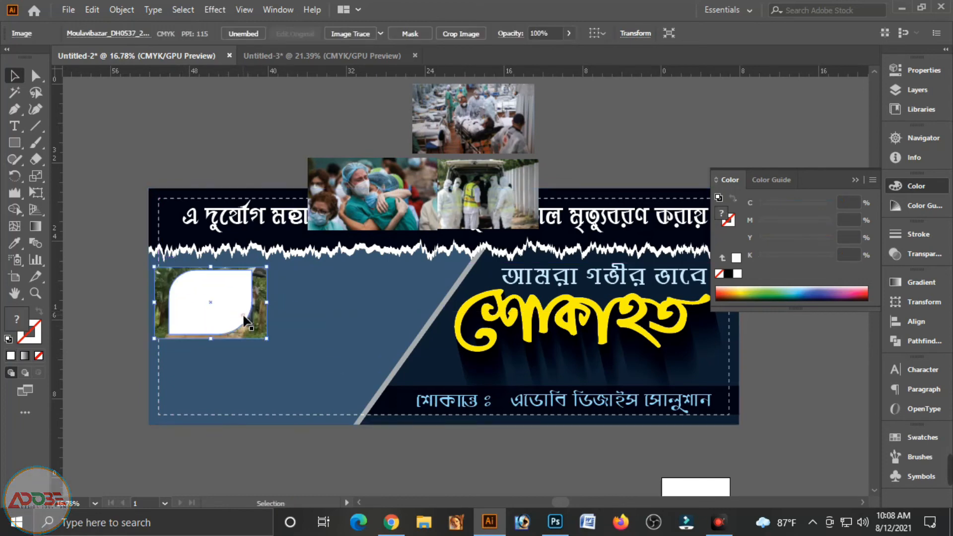
{"action": "left_click", "coordinate": [210, 299], "text": "shift"}
{"action": "right_click", "coordinate": [210, 299]}
{"action": "left_click", "coordinate": [270, 194]}
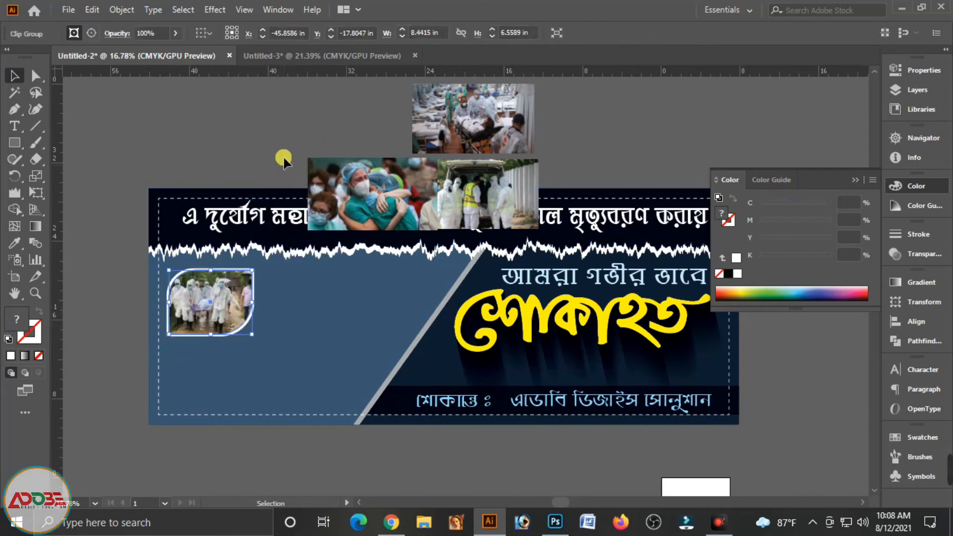
{"action": "left_click", "coordinate": [267, 119]}
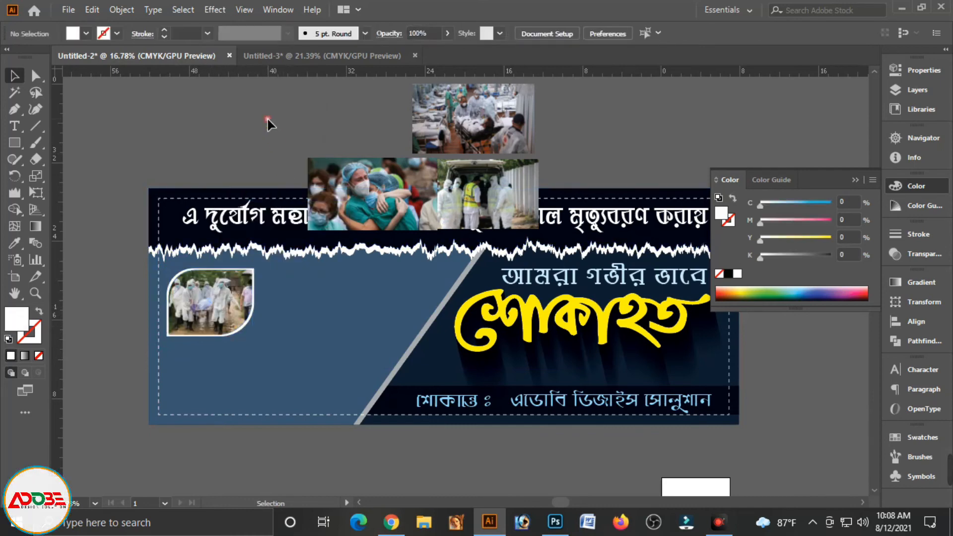
Duplicate the clipped photo and its white frame directly below the original
{"action": "left_click", "coordinate": [218, 292]}
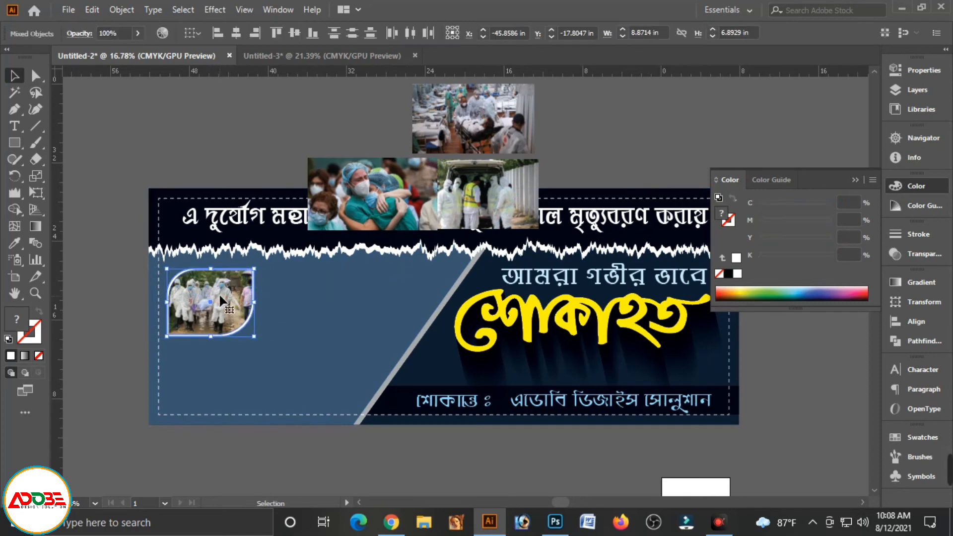
{"action": "left_click_drag", "start_coordinate": [218, 292], "coordinate": [215, 368]}
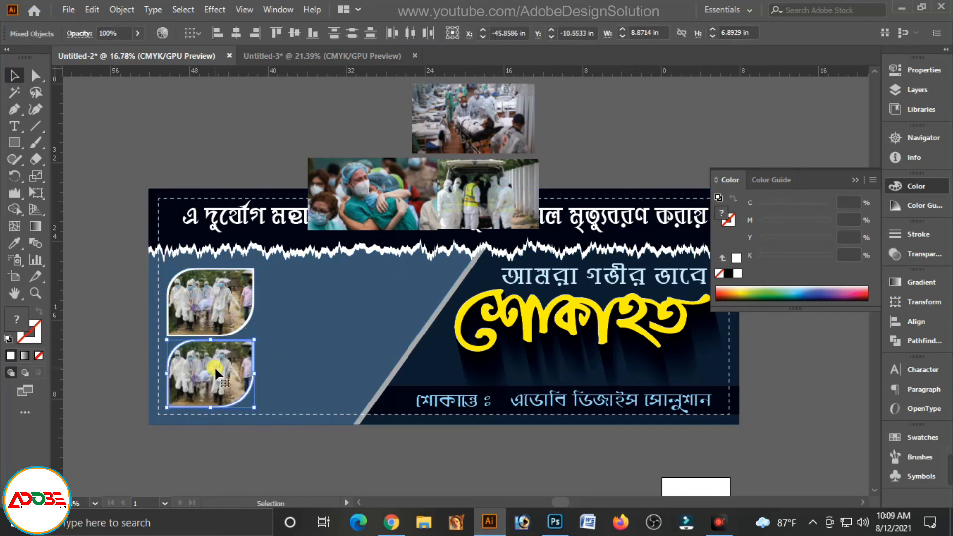
{"action": "left_click", "coordinate": [151, 367]}
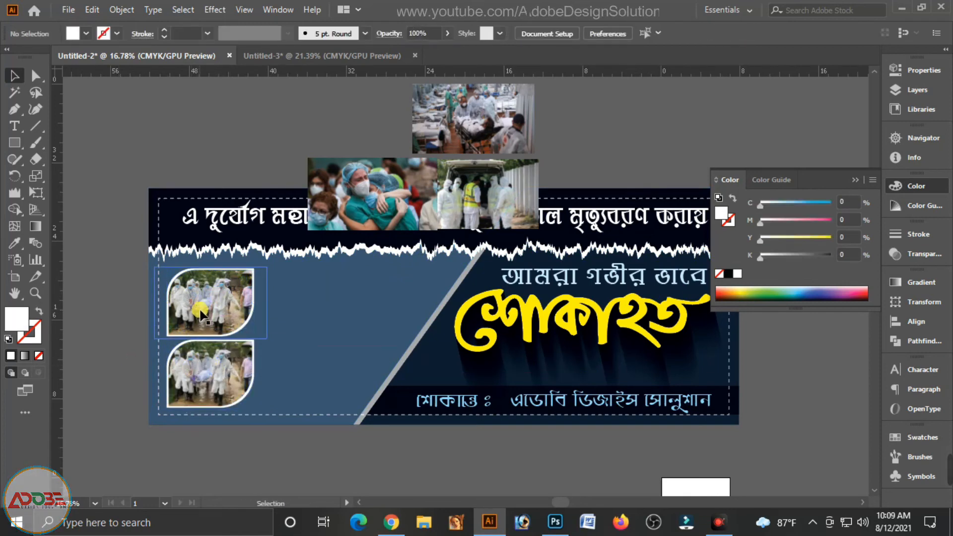
Release the clipping mask on the lower copy and delete its photo and unfilled mask path, keeping the white frame
{"action": "left_click", "coordinate": [207, 368]}
{"action": "right_click", "coordinate": [207, 368]}
{"action": "left_click", "coordinate": [238, 243]}
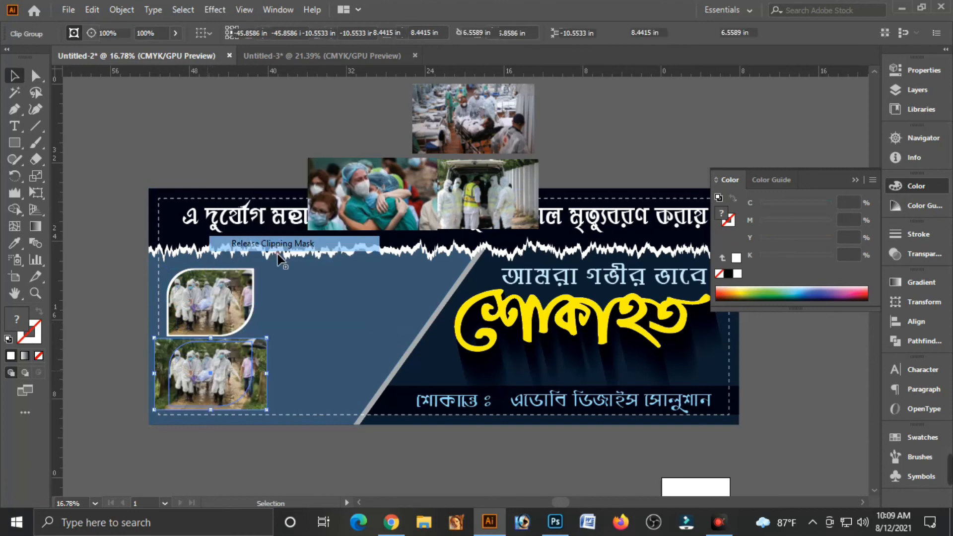
{"action": "left_click", "coordinate": [246, 395]}
{"action": "key", "text": "Delete"}
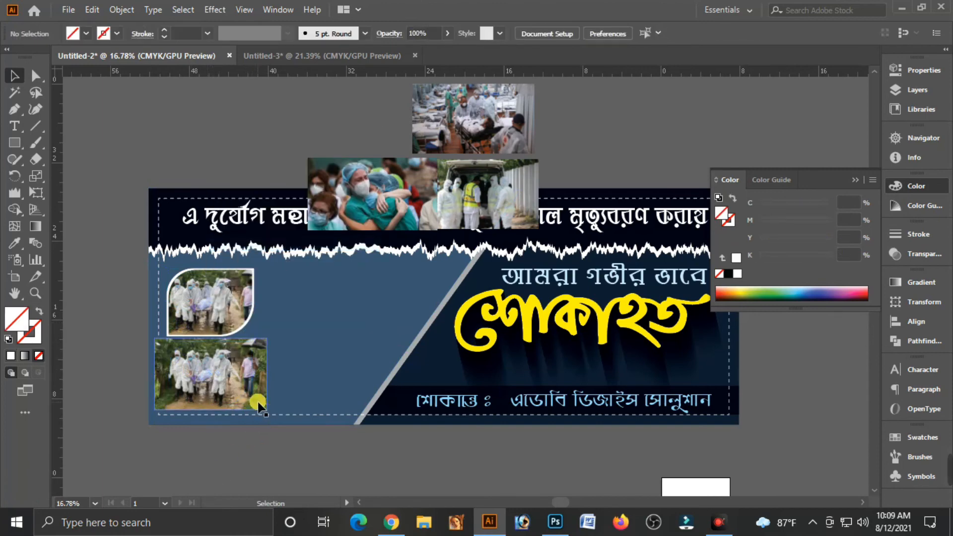
{"action": "left_click", "coordinate": [257, 403]}
{"action": "key", "text": "Delete"}
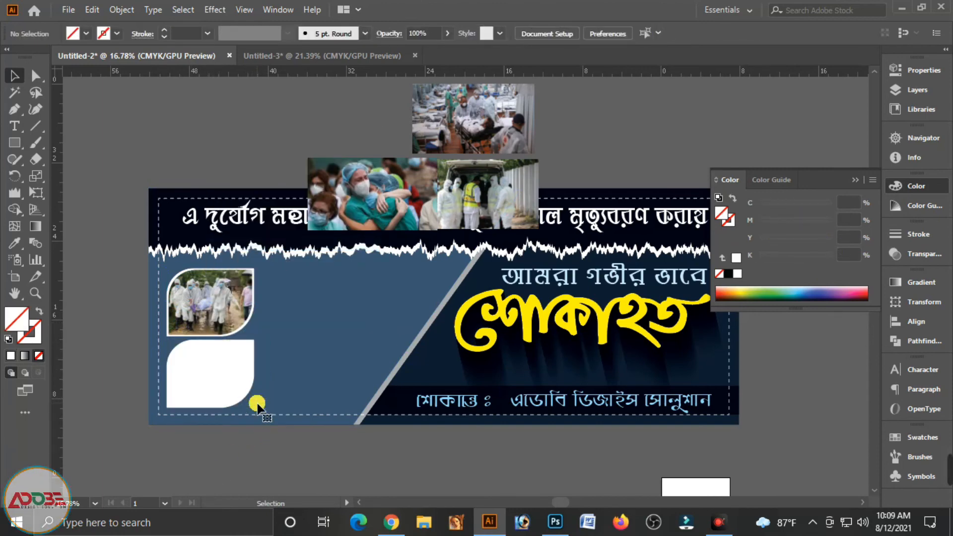
{"action": "left_click", "coordinate": [245, 383]}
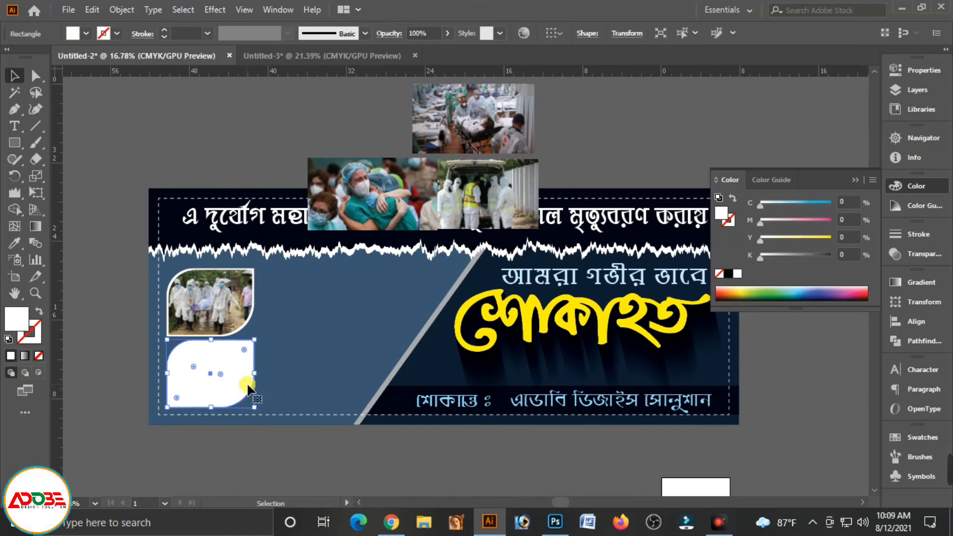
Move the photo of the hugging masked nurses behind the lower inner rounded shape and clip it to that shape with a clipping mask
{"action": "left_click", "coordinate": [248, 394]}
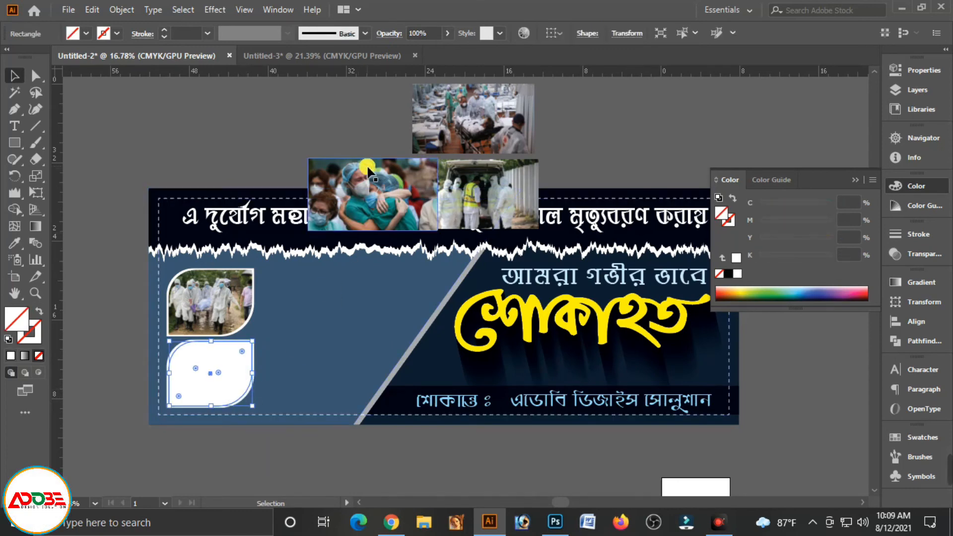
{"action": "left_click", "coordinate": [397, 178]}
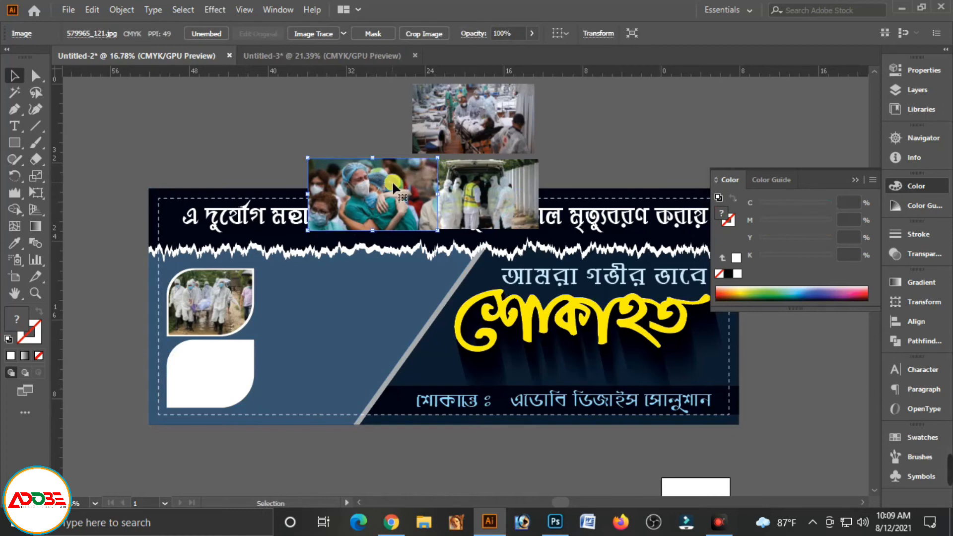
{"action": "left_click_drag", "start_coordinate": [392, 180], "coordinate": [236, 356]}
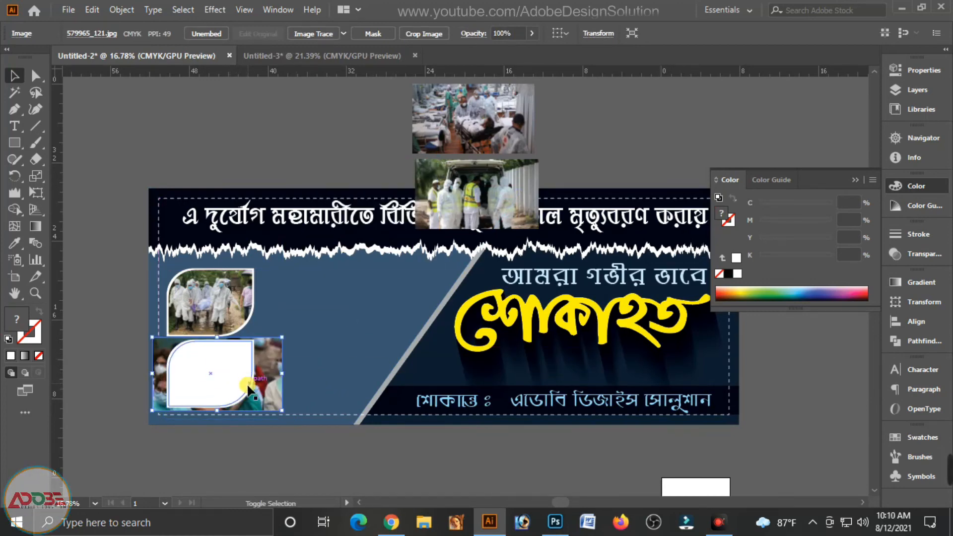
{"action": "left_click", "coordinate": [219, 365], "text": "shift"}
{"action": "right_click", "coordinate": [219, 366]}
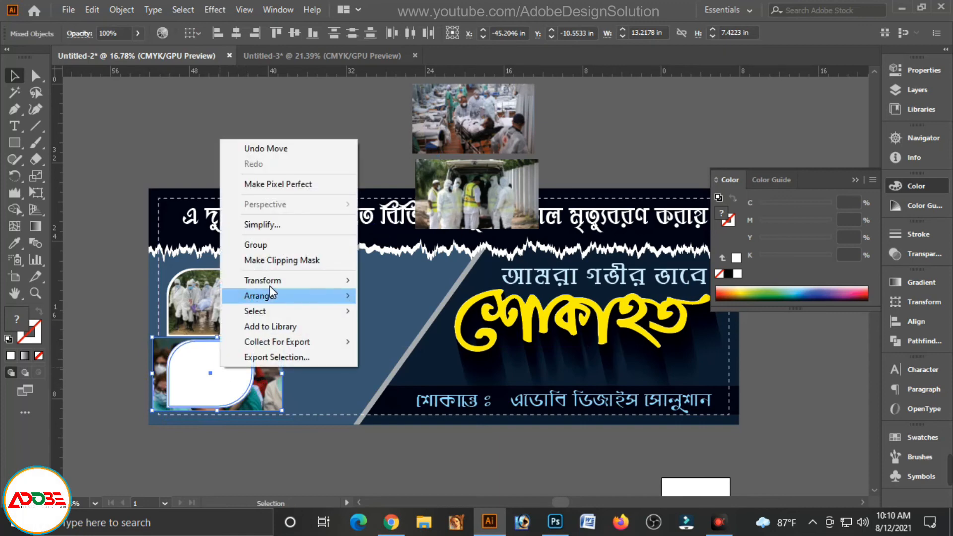
{"action": "left_click", "coordinate": [291, 262]}
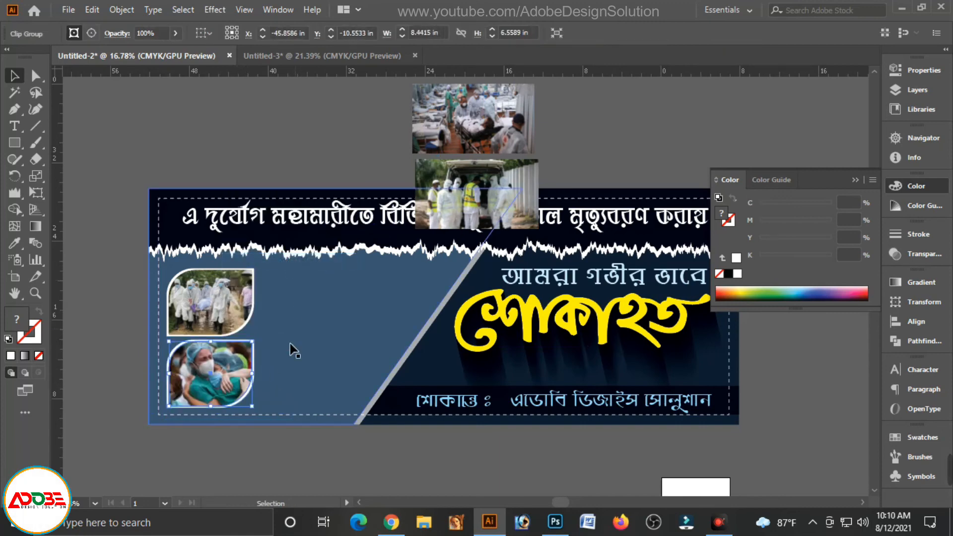
{"action": "left_click", "coordinate": [100, 293]}
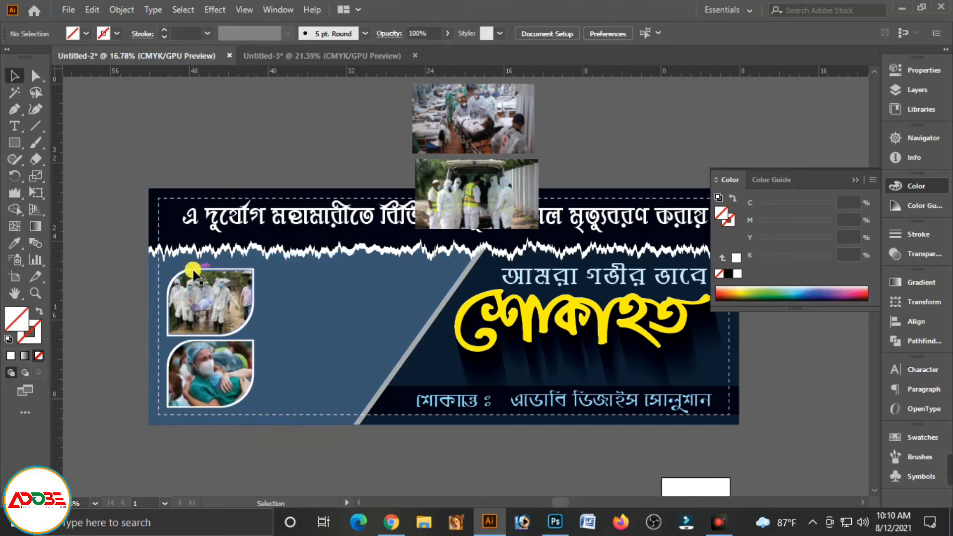
Duplicate the stretcher-bearer photo with its white frame twice, filling the upper and lower slots of a second column
{"action": "left_click", "coordinate": [195, 277]}
{"action": "left_click", "coordinate": [194, 270]}
{"action": "left_click", "coordinate": [204, 292], "text": "shift"}
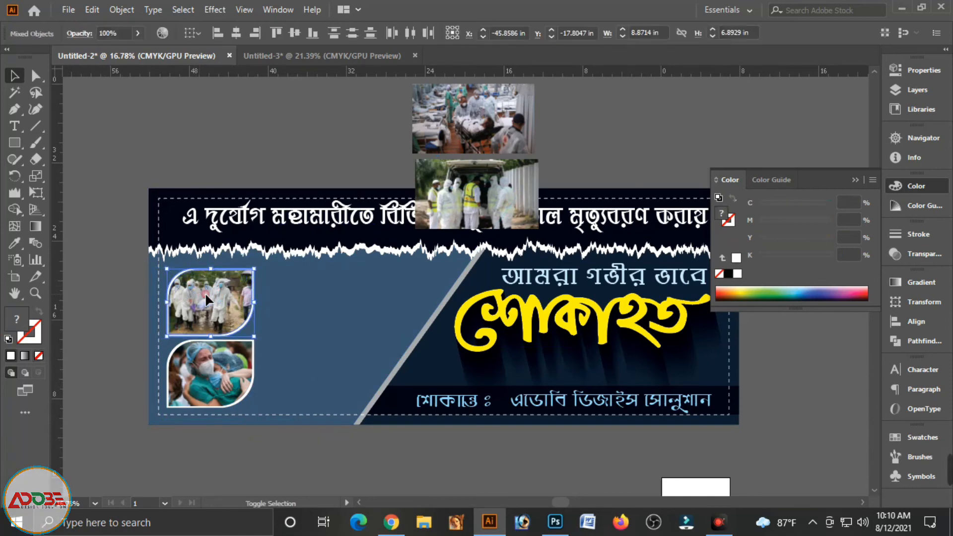
{"action": "left_click_drag", "start_coordinate": [199, 291], "coordinate": [303, 369]}
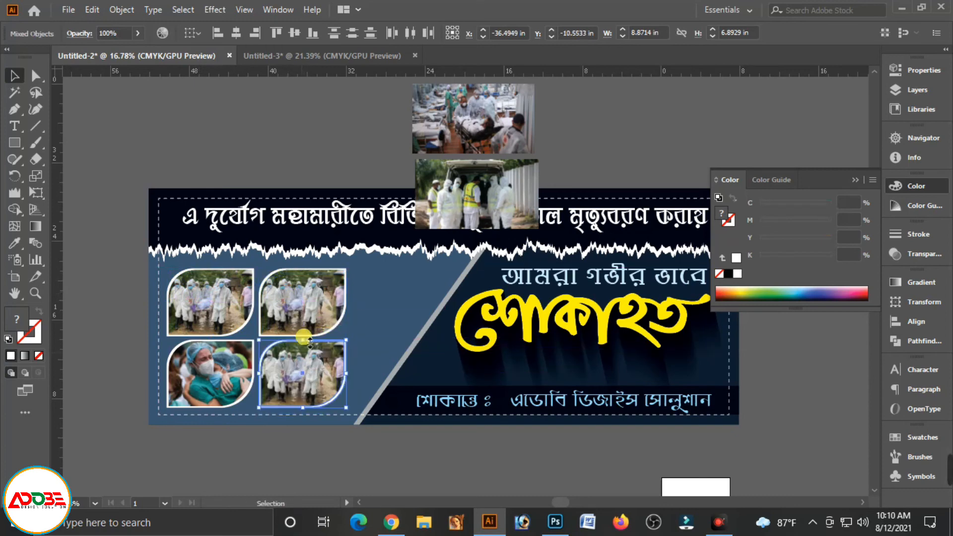
Release the clipping mask on the second column's upper copy and delete its stretcher-bearer photo, keeping the rounded path
{"action": "left_click", "coordinate": [304, 304]}
{"action": "right_click", "coordinate": [305, 303]}
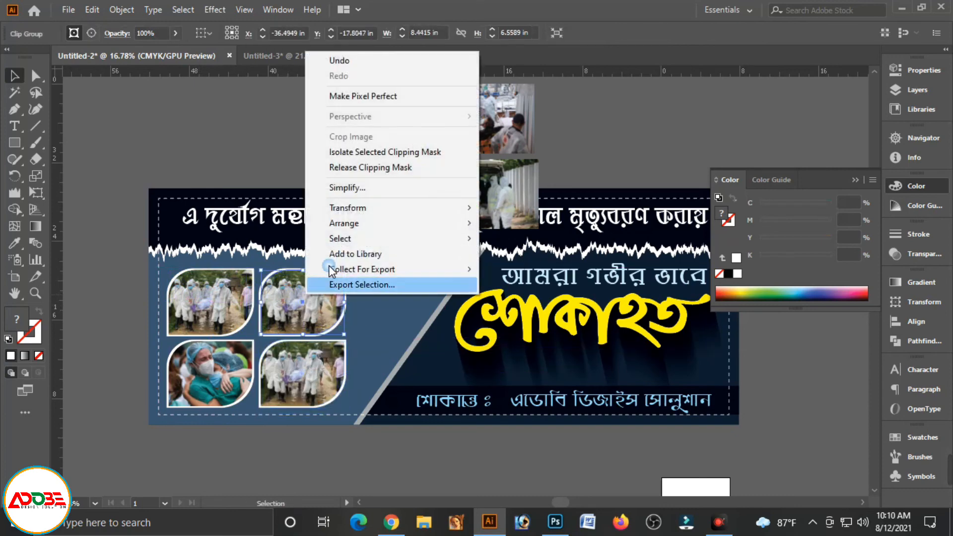
{"action": "left_click", "coordinate": [389, 168]}
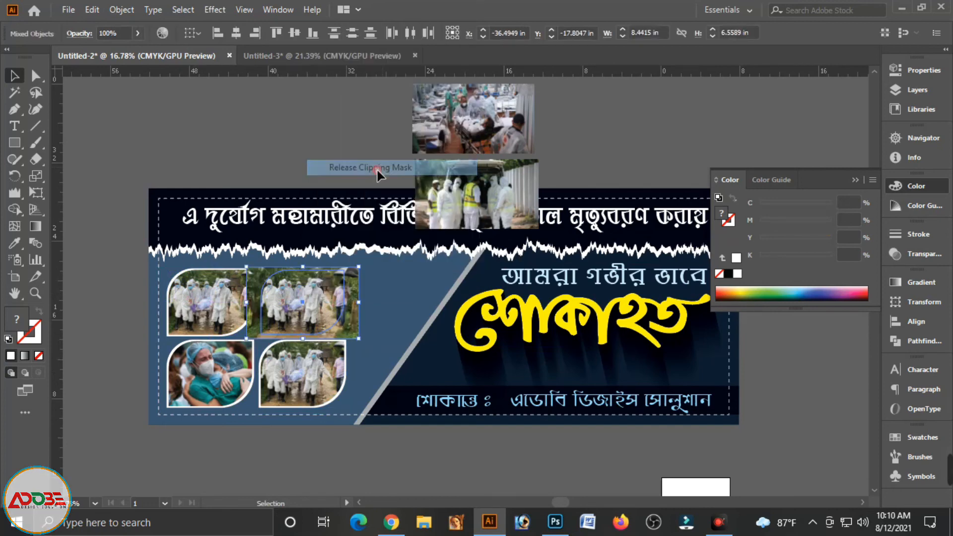
{"action": "left_click", "coordinate": [305, 157]}
{"action": "left_click", "coordinate": [347, 329]}
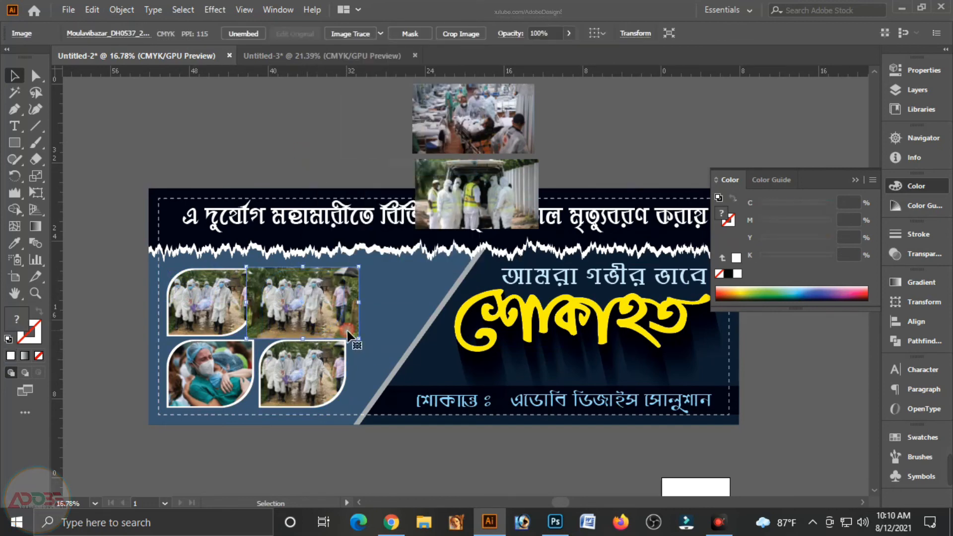
{"action": "key", "text": "Delete"}
Move the hospital ward photo onto the second column's upper frame and clip it to the inner rounded shape
{"action": "left_click_drag", "start_coordinate": [489, 128], "coordinate": [323, 297]}
{"action": "left_click", "coordinate": [338, 314], "text": "shift"}
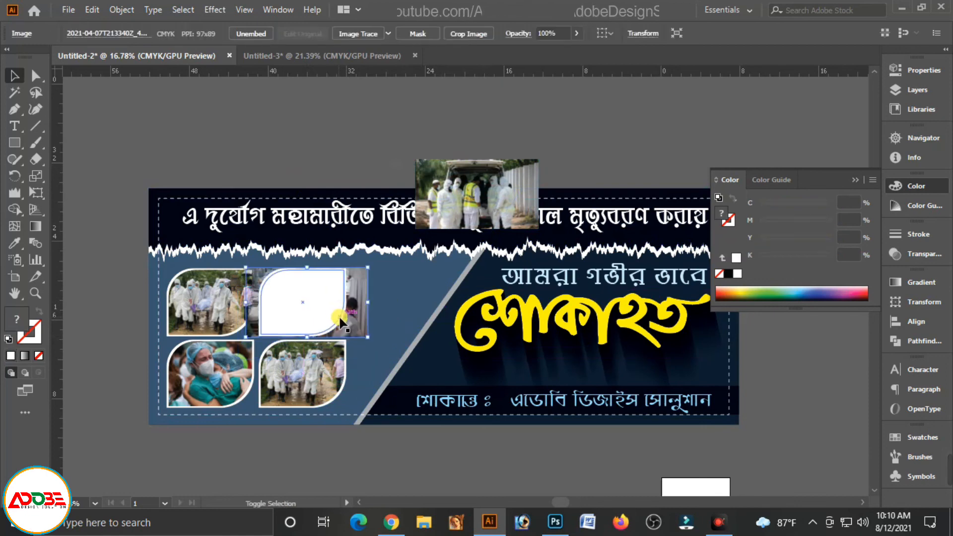
{"action": "right_click", "coordinate": [326, 303]}
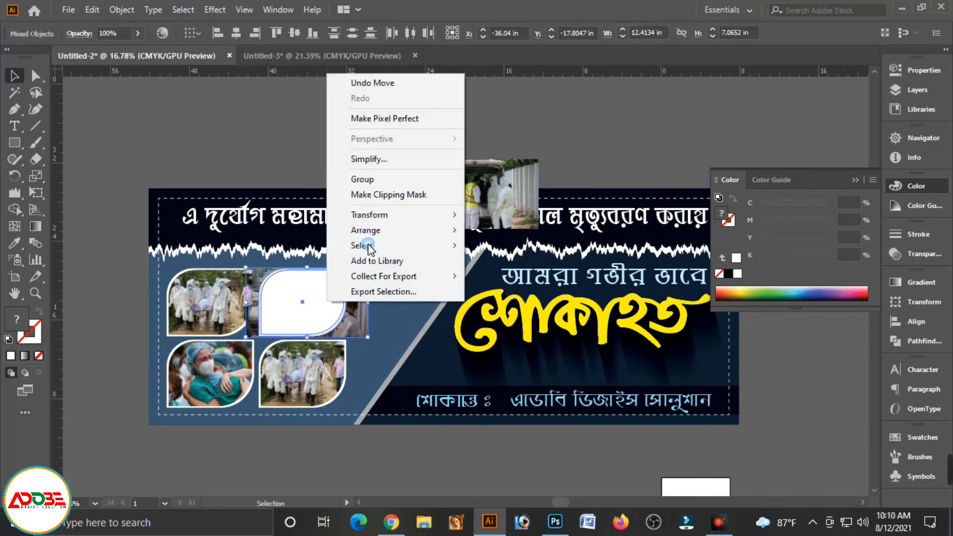
{"action": "left_click", "coordinate": [383, 198]}
{"action": "left_click", "coordinate": [355, 145]}
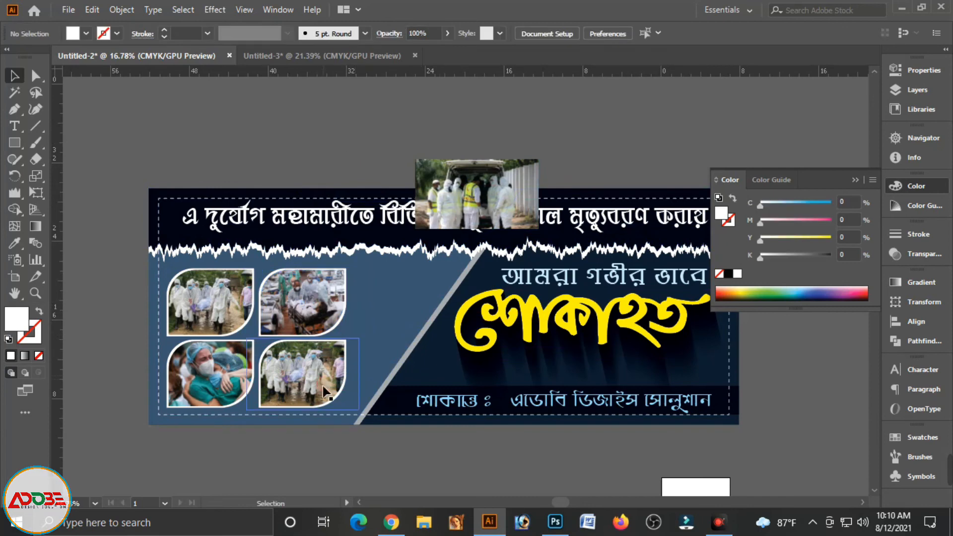
Release the clipping mask on the second column's lower copy and delete its stretcher-bearer photo, keeping the rounded path
{"action": "left_click", "coordinate": [311, 373]}
{"action": "right_click", "coordinate": [311, 373]}
{"action": "left_click", "coordinate": [357, 246]}
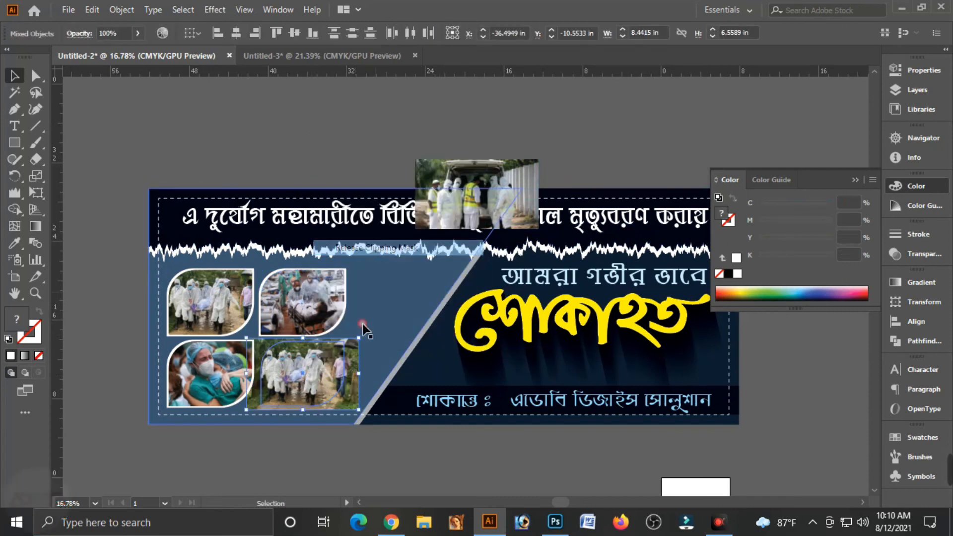
{"action": "left_click", "coordinate": [329, 454]}
{"action": "left_click", "coordinate": [348, 388]}
{"action": "key", "text": "Delete"}
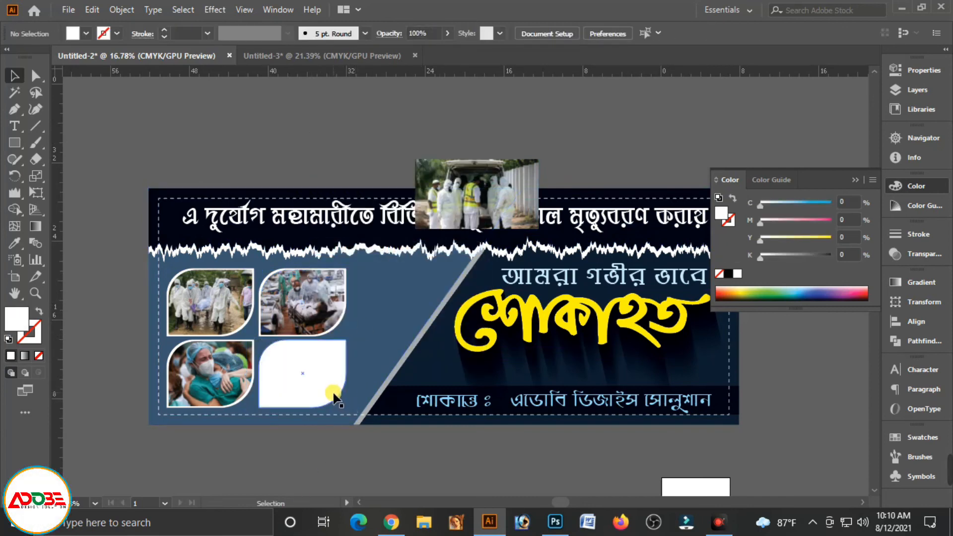
Clip the photo of workers beside the open van to the second column's lower inner shape and collapse the colour settings
{"action": "left_click_drag", "start_coordinate": [487, 181], "coordinate": [323, 365]}
{"action": "left_click", "coordinate": [337, 395], "text": "shift"}
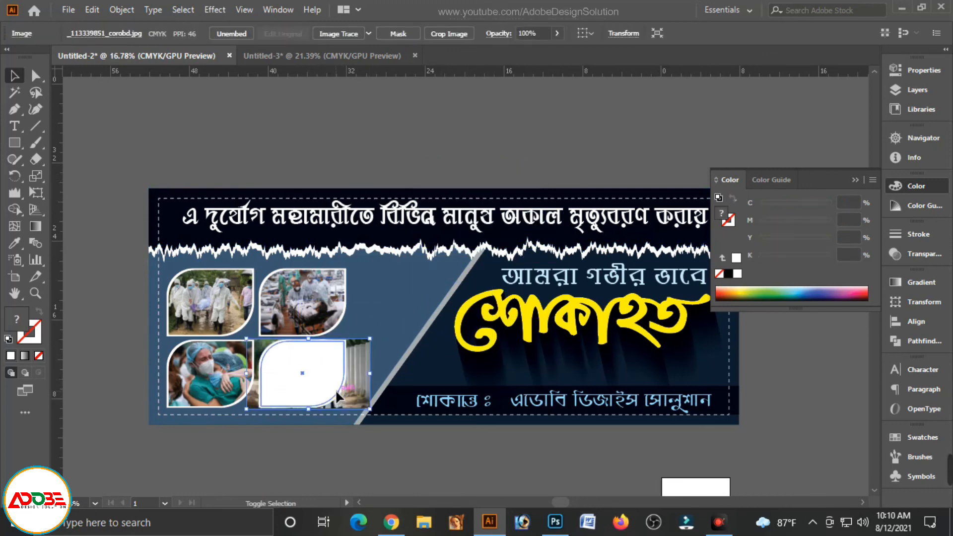
{"action": "right_click", "coordinate": [318, 366]}
{"action": "left_click", "coordinate": [397, 247]}
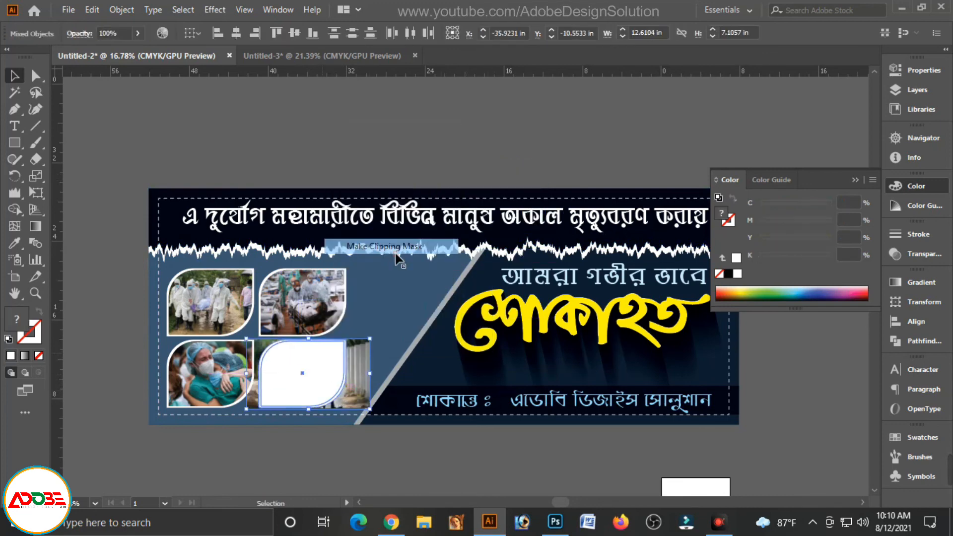
{"action": "left_click", "coordinate": [341, 457]}
{"action": "left_click", "coordinate": [854, 180]}
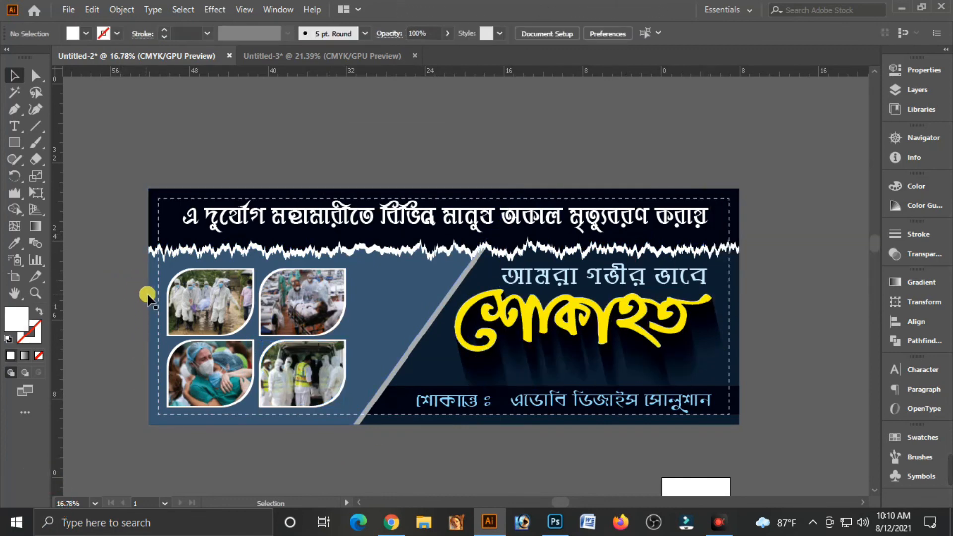
Widen the four framed photos together to about 19.5 in and reposition them slightly right and up within the blue area
{"action": "key", "text": "ctrl+a"}
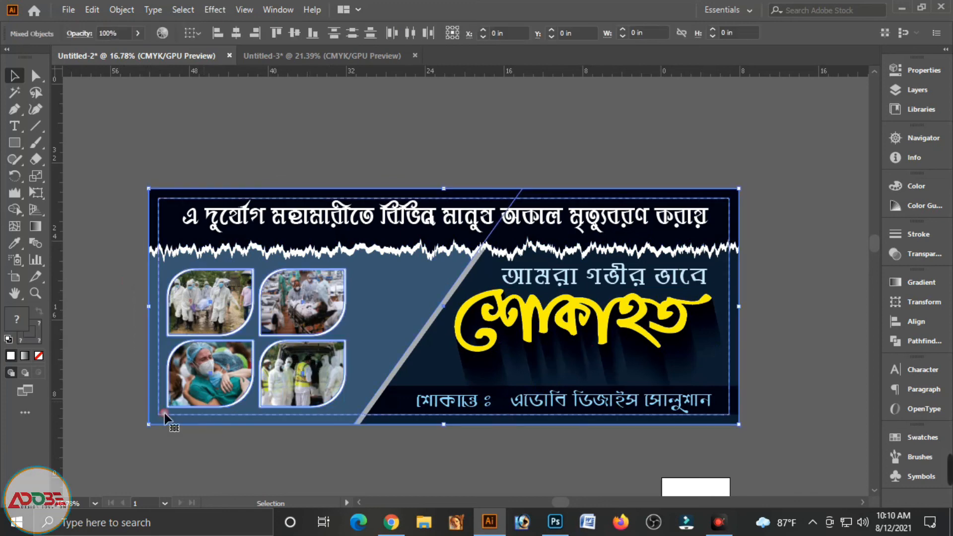
{"action": "left_click_drag", "start_coordinate": [136, 358], "coordinate": [163, 365]}
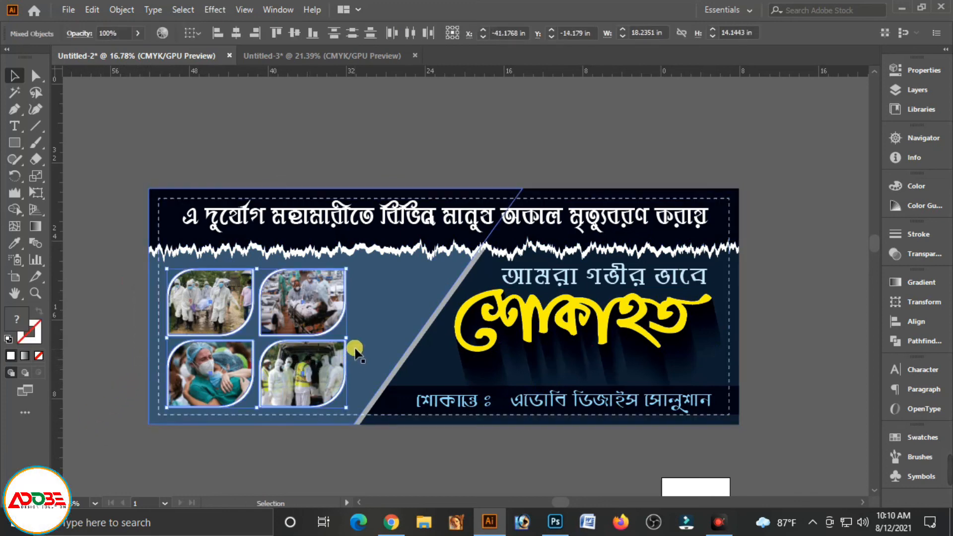
{"action": "left_click_drag", "start_coordinate": [347, 339], "coordinate": [325, 361]}
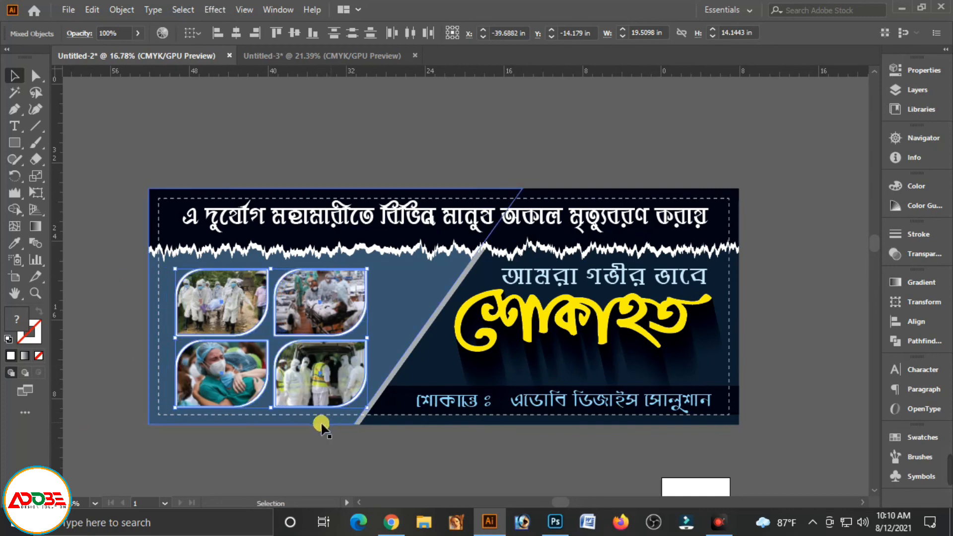
{"action": "left_click", "coordinate": [326, 476]}
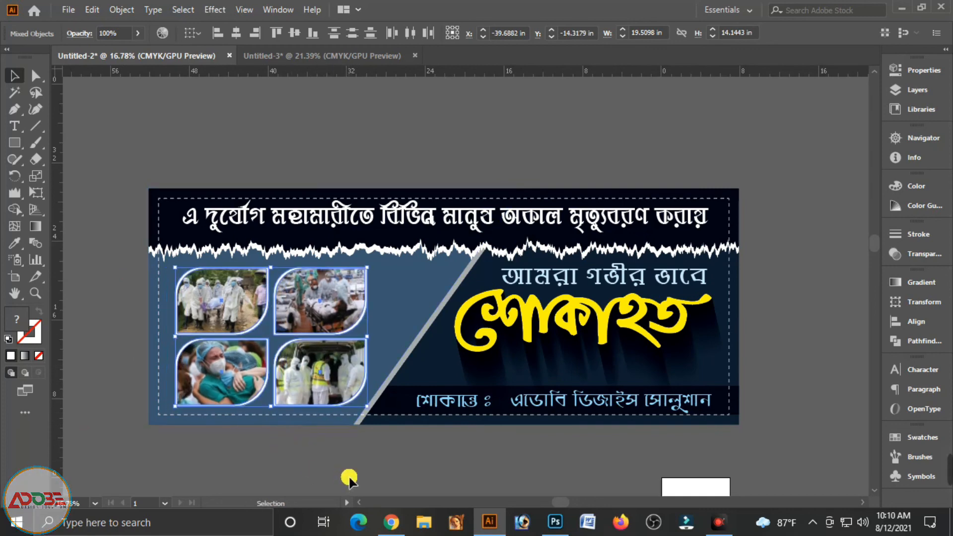
{"action": "left_click", "coordinate": [427, 331]}
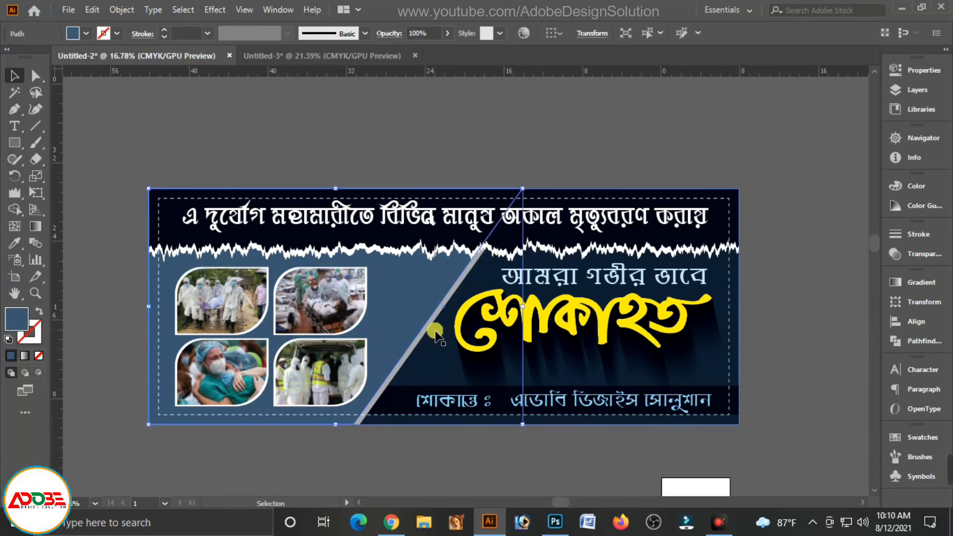
{"action": "left_click", "coordinate": [431, 324], "text": "ctrl"}
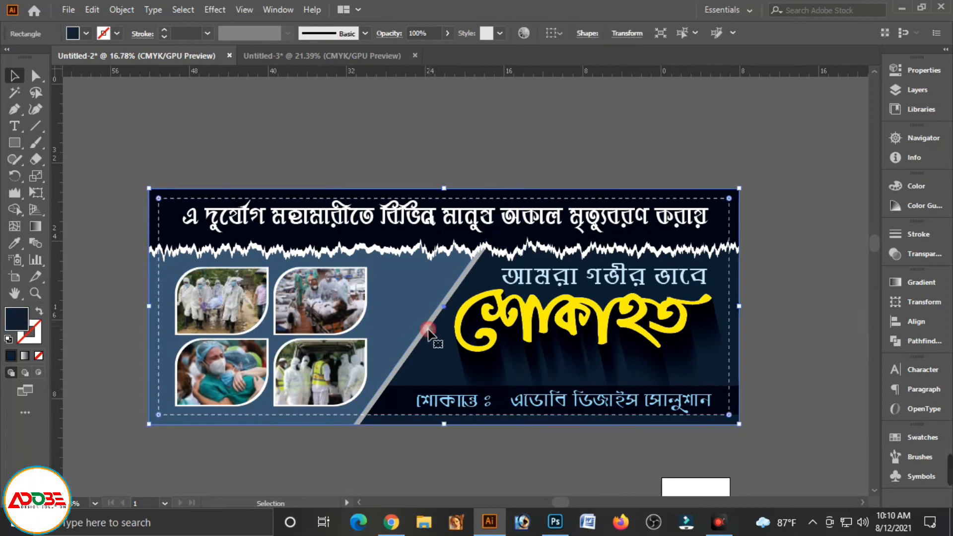
{"action": "left_click", "coordinate": [412, 447]}
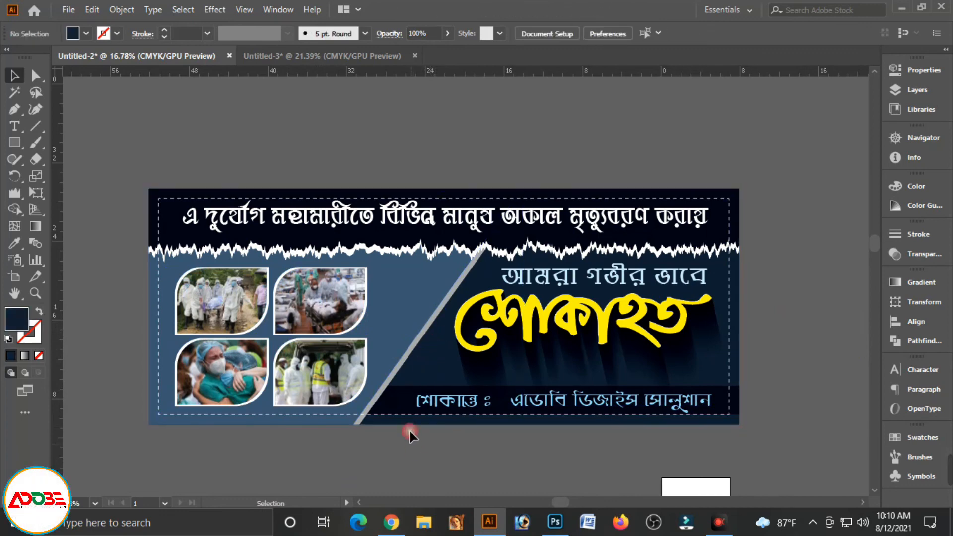
{"action": "left_click", "coordinate": [425, 333]}
{"action": "left_click", "coordinate": [410, 464]}
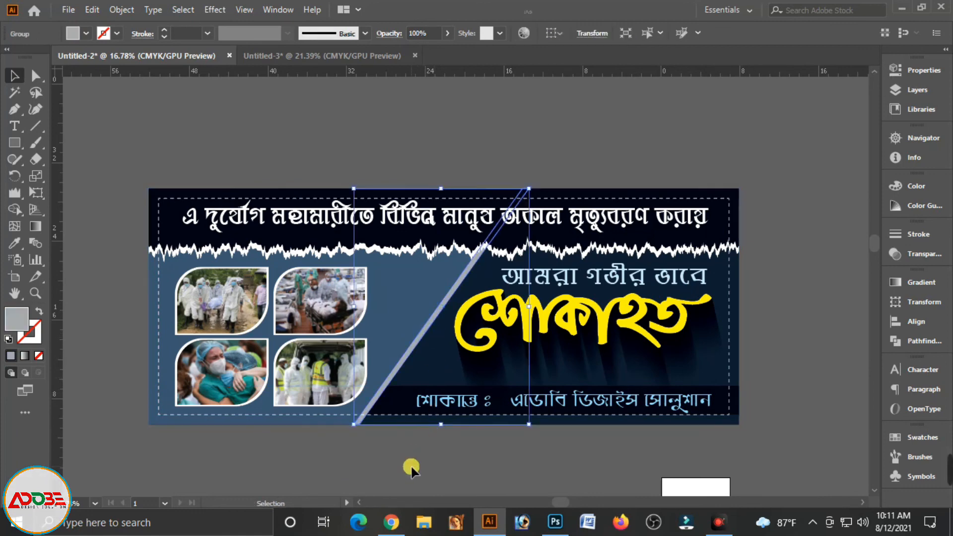
Apply a Multiply drop shadow to the grey diagonal stripe with 75% opacity, 0.4 in X offset, 0 in Y offset and 0.3 in blur
{"action": "left_click", "coordinate": [424, 340]}
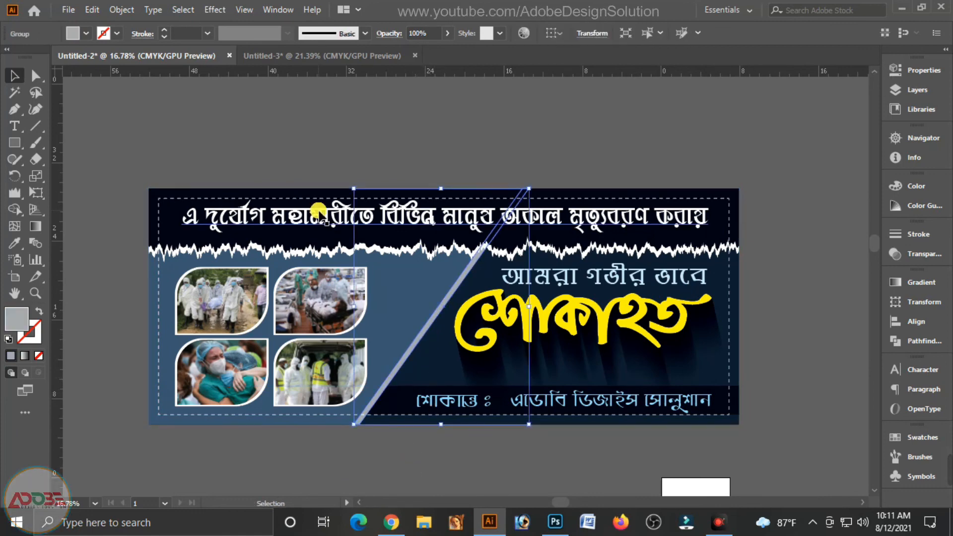
{"action": "left_click", "coordinate": [215, 9]}
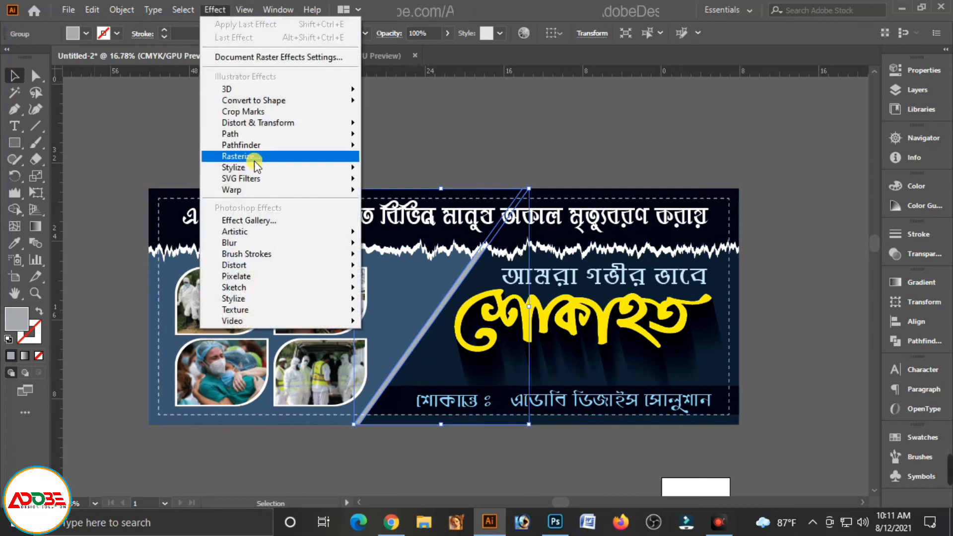
{"action": "mouse_move", "coordinate": [256, 167]}
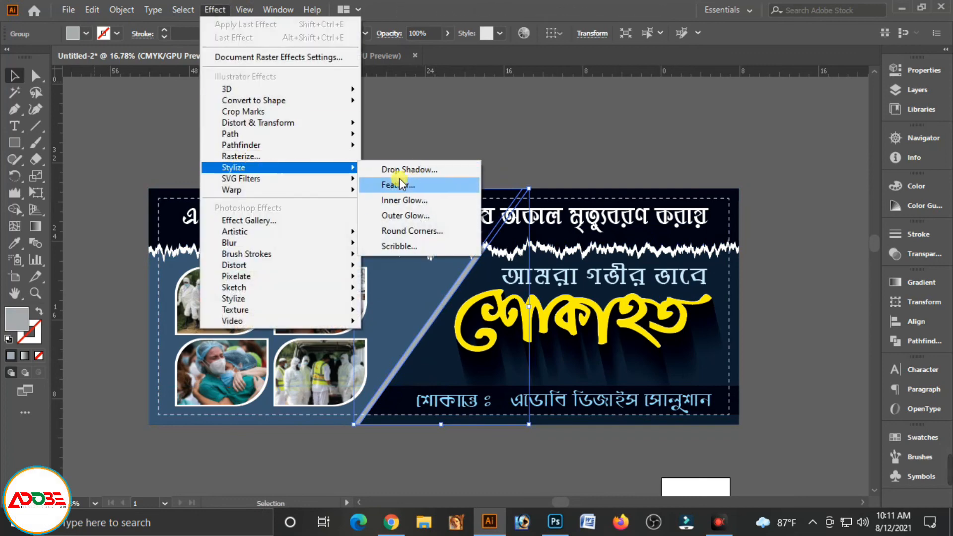
{"action": "left_click", "coordinate": [404, 170]}
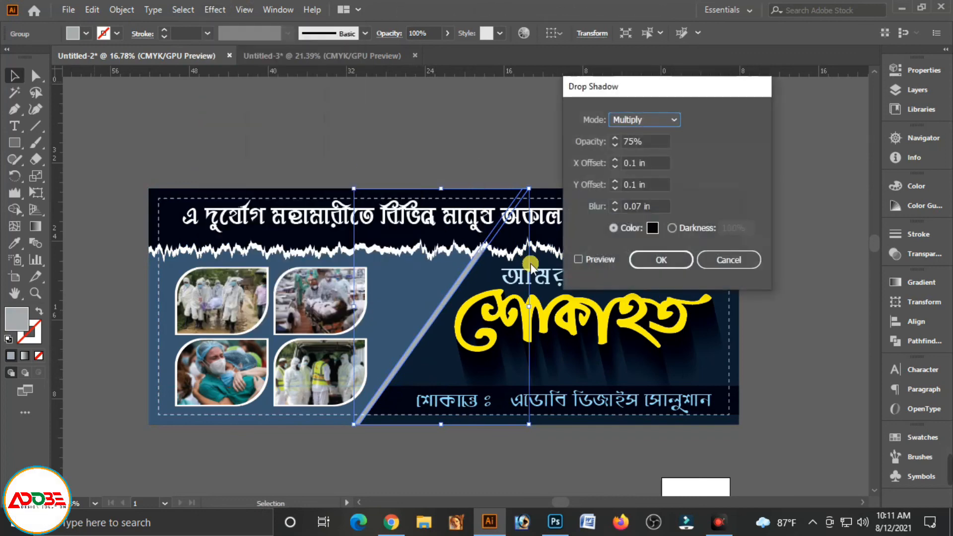
{"action": "left_click", "coordinate": [582, 261]}
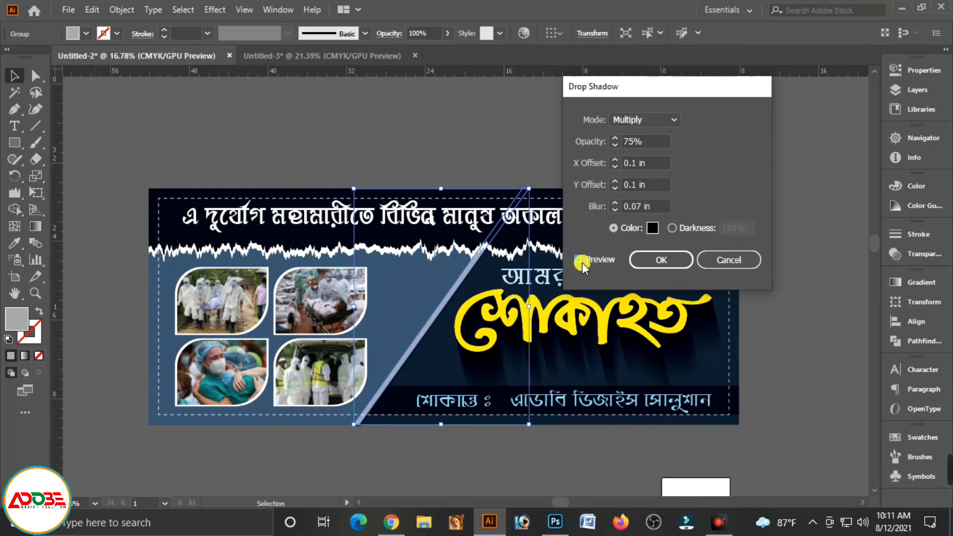
{"action": "left_click", "coordinate": [615, 204]}
{"action": "left_click", "coordinate": [615, 204]}
{"action": "left_click", "coordinate": [616, 203]}
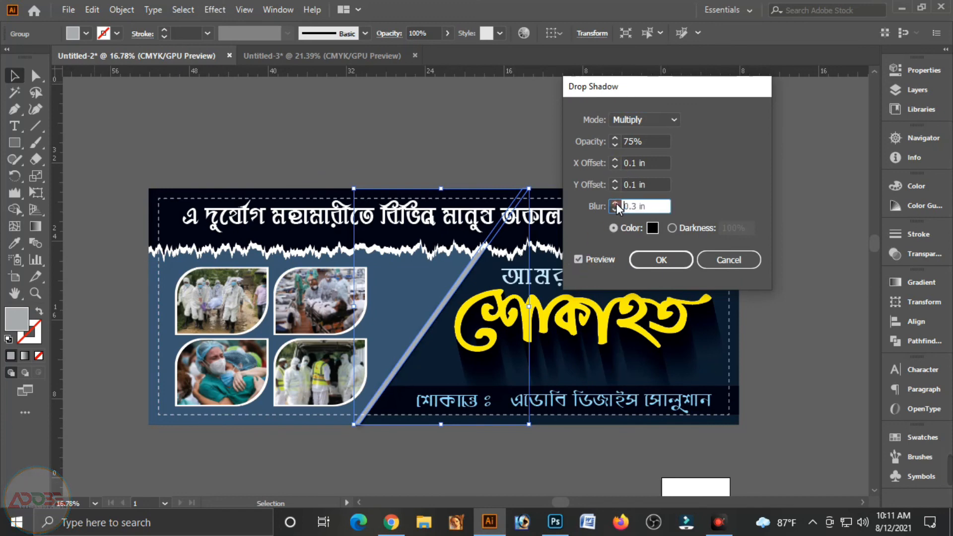
{"action": "left_click", "coordinate": [615, 160]}
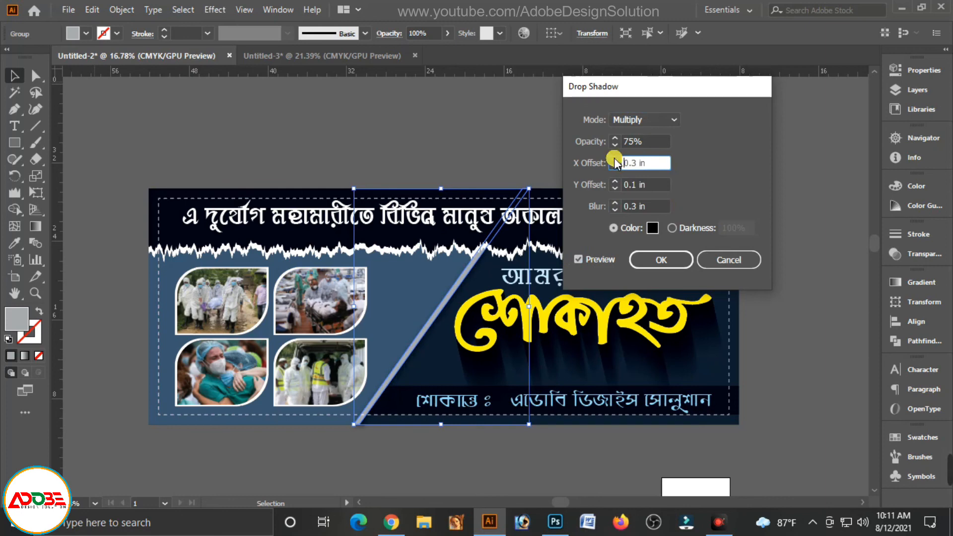
{"action": "left_click", "coordinate": [614, 187]}
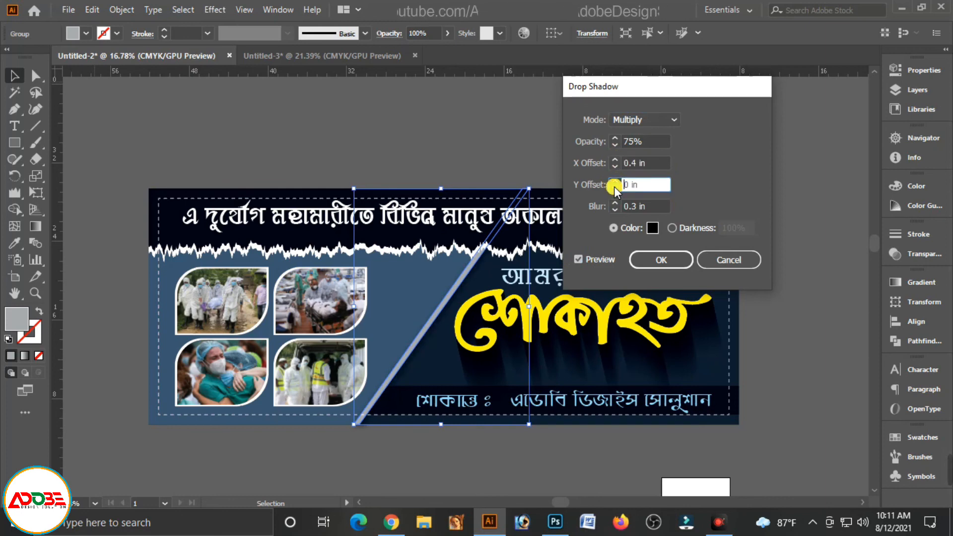
{"action": "left_click", "coordinate": [662, 264]}
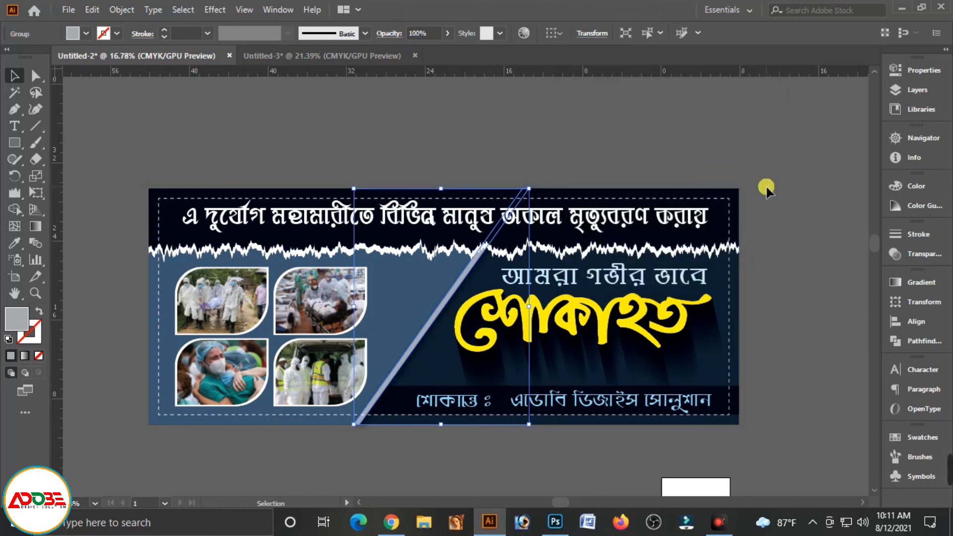
{"action": "left_click", "coordinate": [794, 231]}
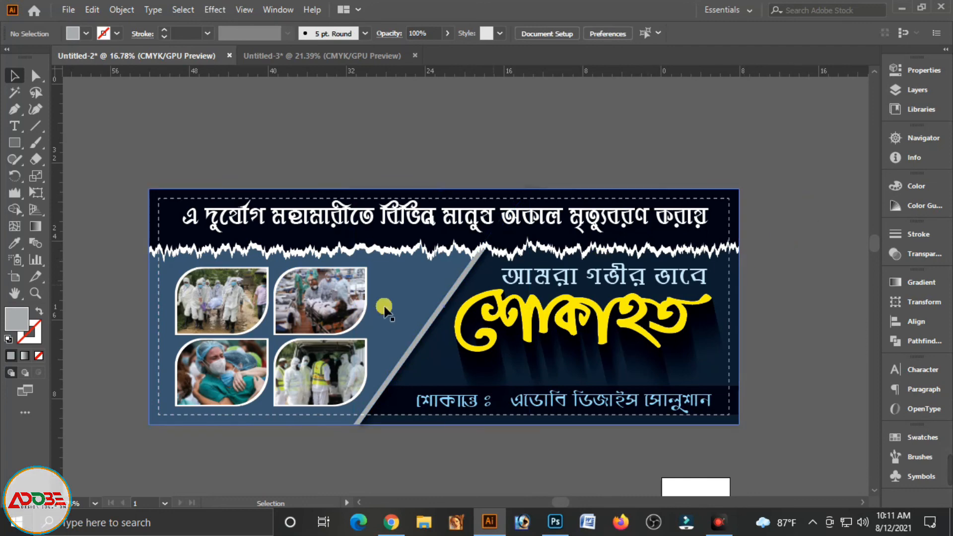